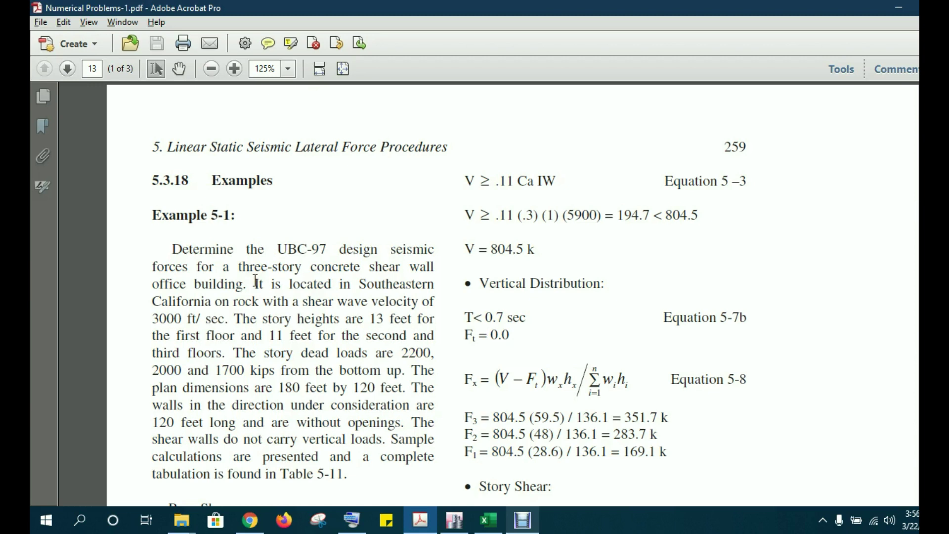
# Review the Example 5-1 problem statement in the PDF and switch to ETABS
pyautogui.scroll(-1, 267, 311)
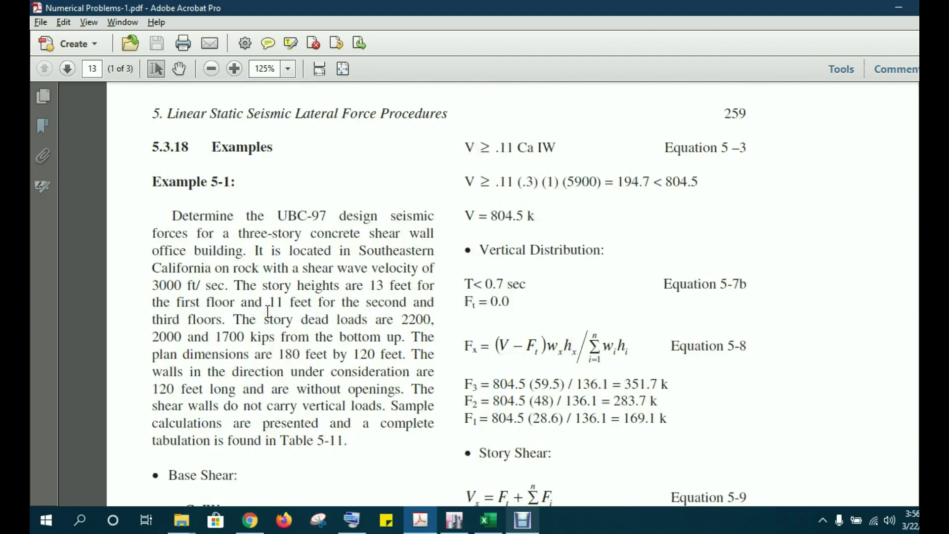
pyautogui.click(454, 520)
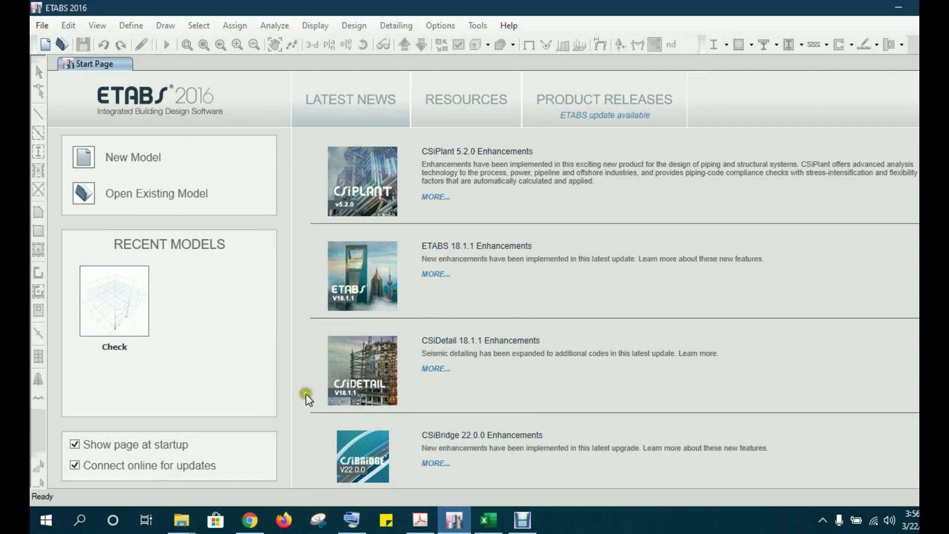
# Switch to Chrome, browse the YouTube channel's list of uploaded videos, and return to ETABS
pyautogui.click(250, 520)
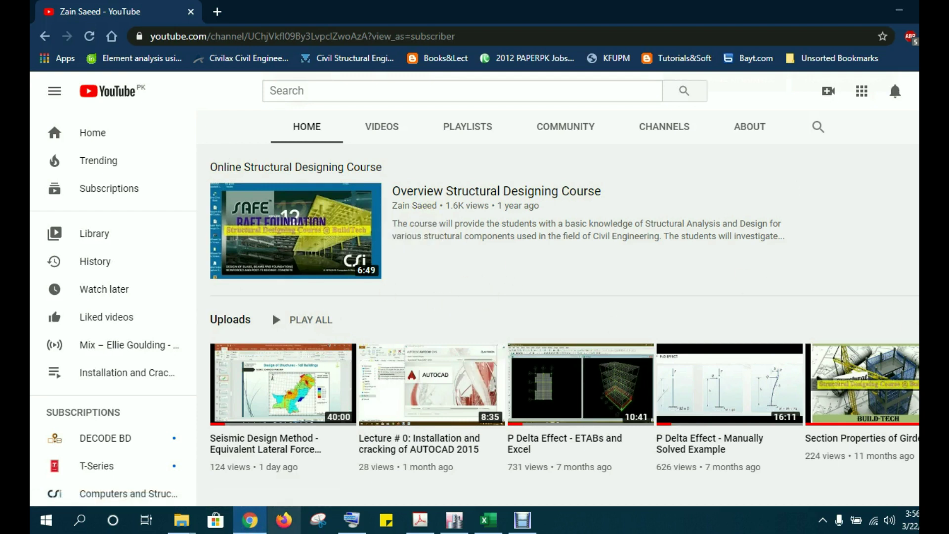
pyautogui.click(383, 127)
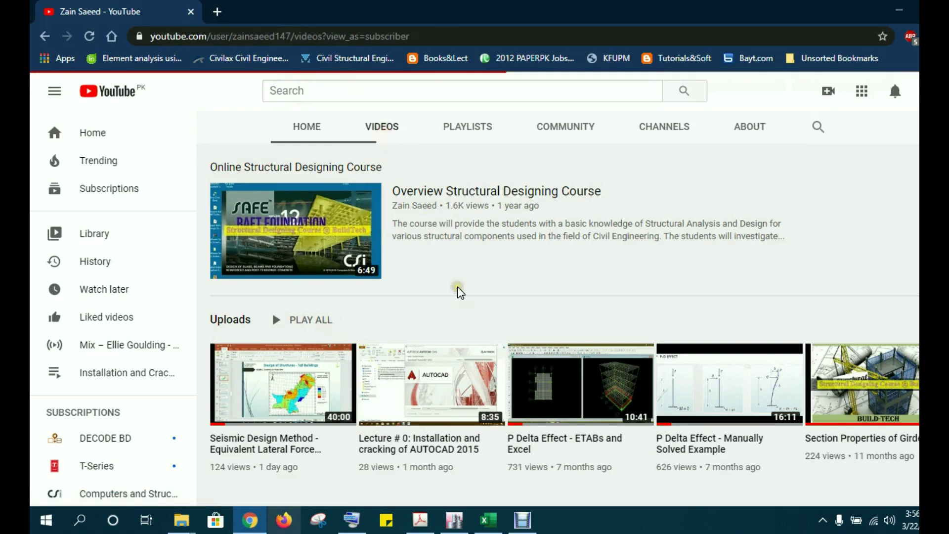
pyautogui.scroll(-5, 460, 294)
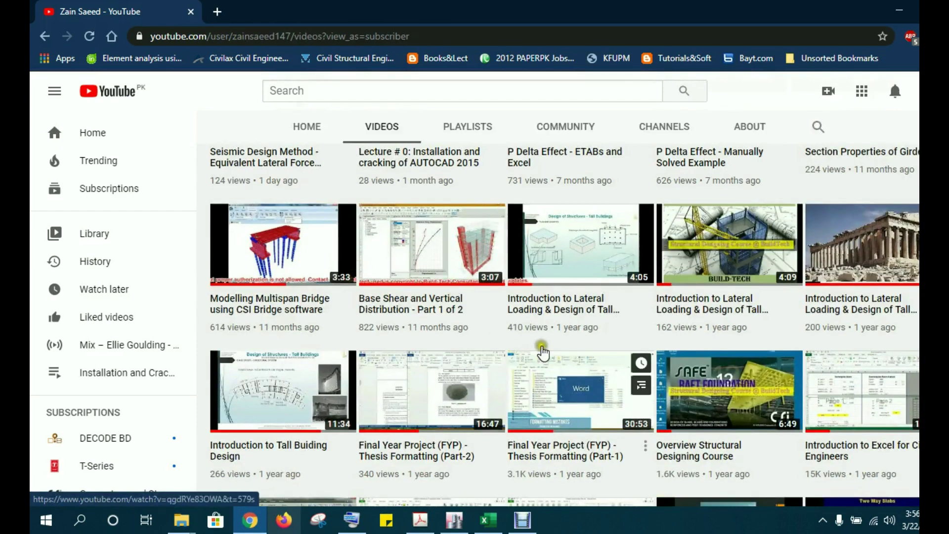
pyautogui.scroll(-1, 547, 375)
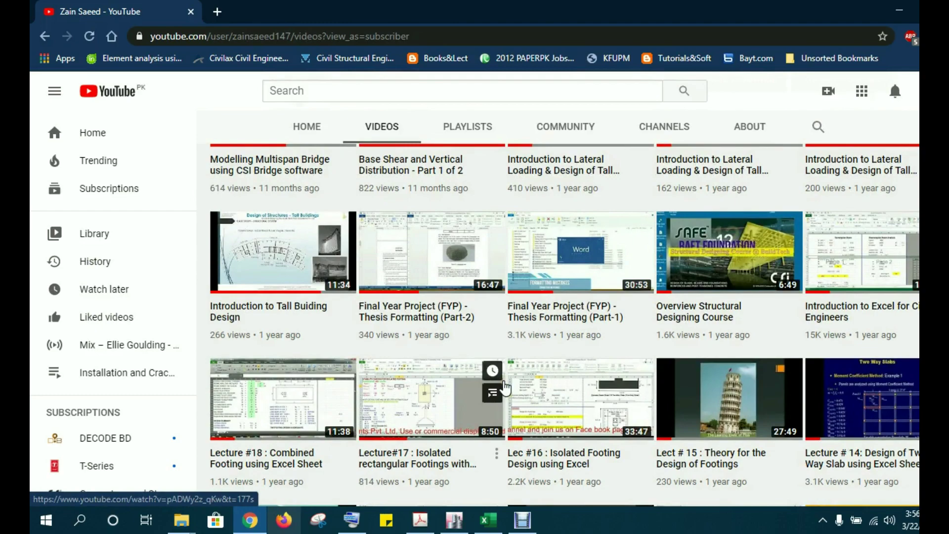
pyautogui.scroll(-10, 505, 388)
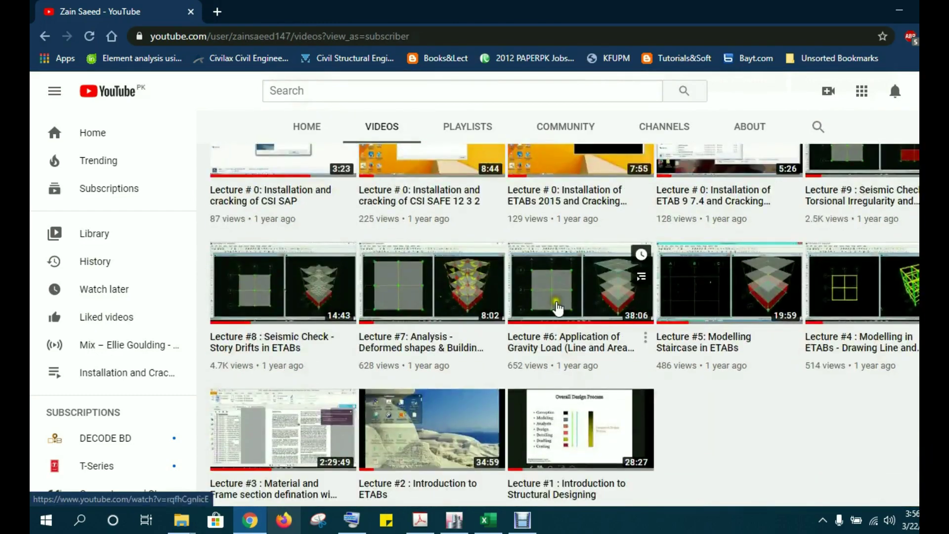
pyautogui.scroll(15, 558, 309)
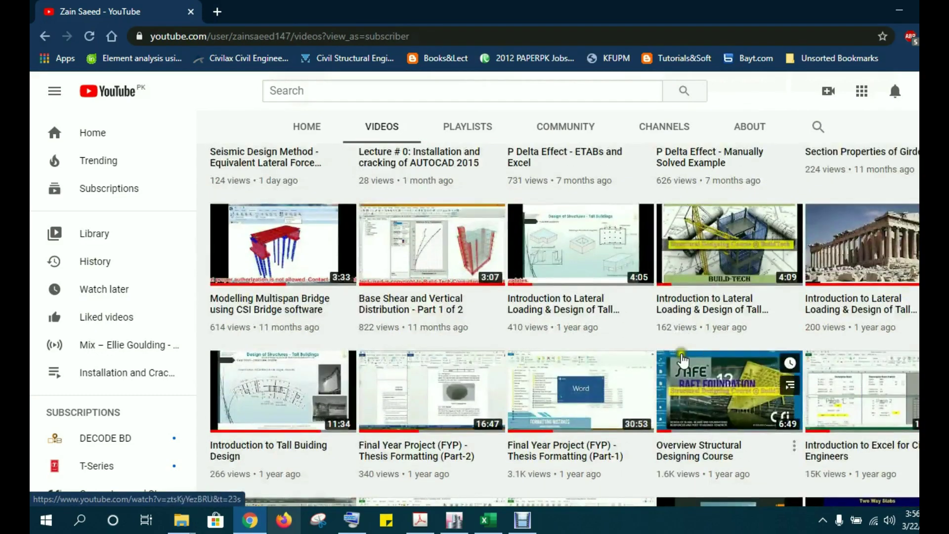
pyautogui.scroll(3, 638, 356)
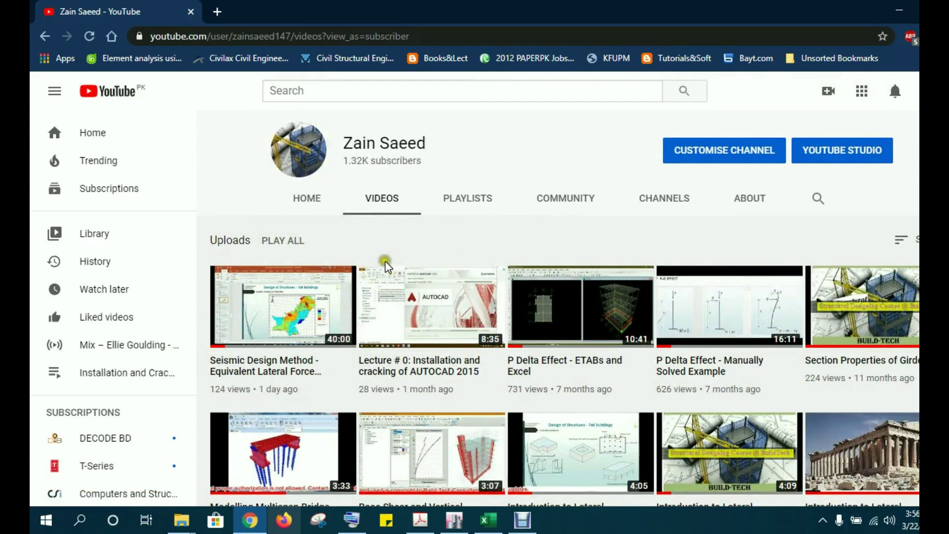
pyautogui.click(898, 13)
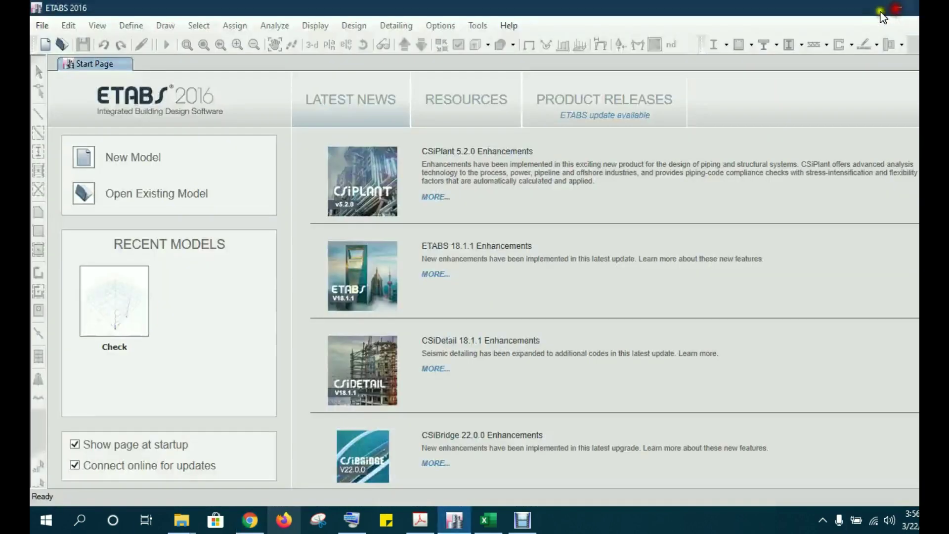
# Switch to the Numerical Problems-1 PDF and examine Example 5-1's problem statement, base shear and story force calculations
pyautogui.click(420, 519)
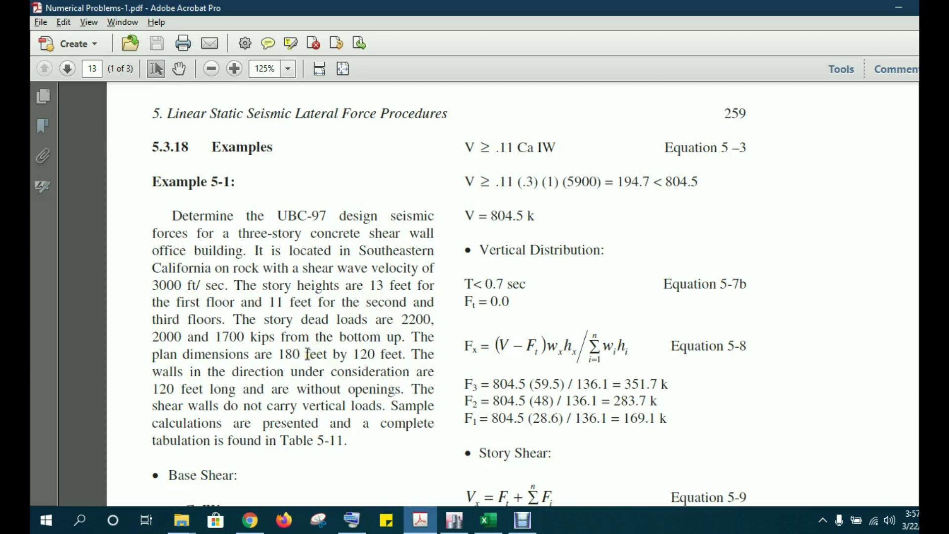
pyautogui.scroll(-3, 307, 347)
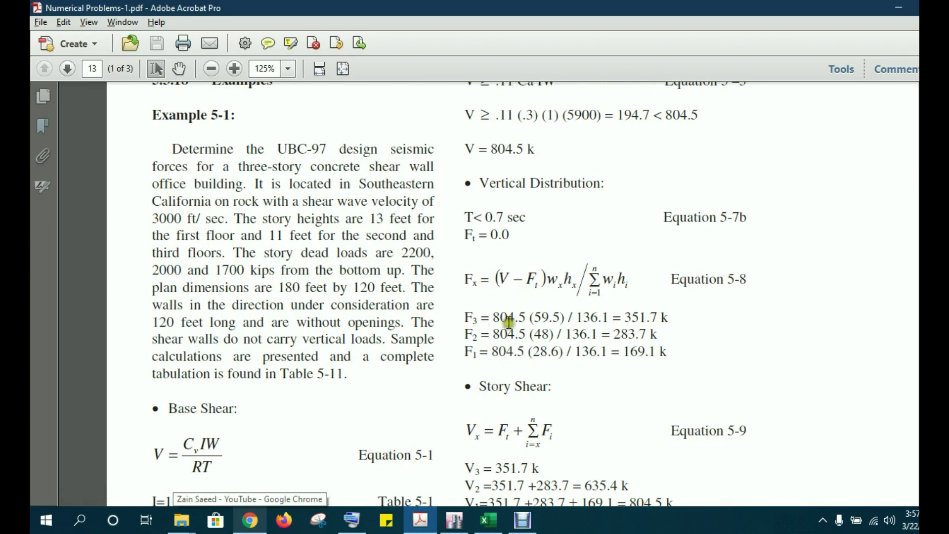
pyautogui.scroll(-4, 514, 356)
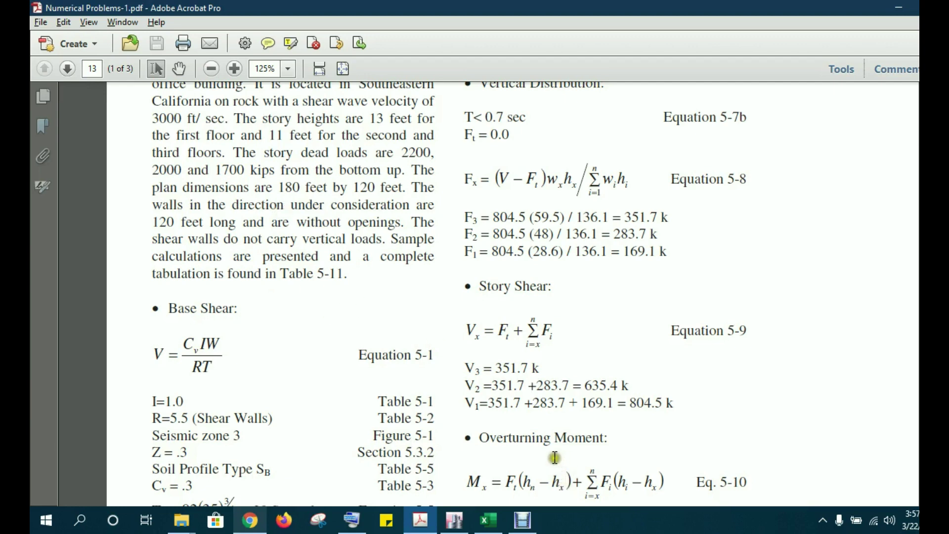
pyautogui.scroll(4, 519, 423)
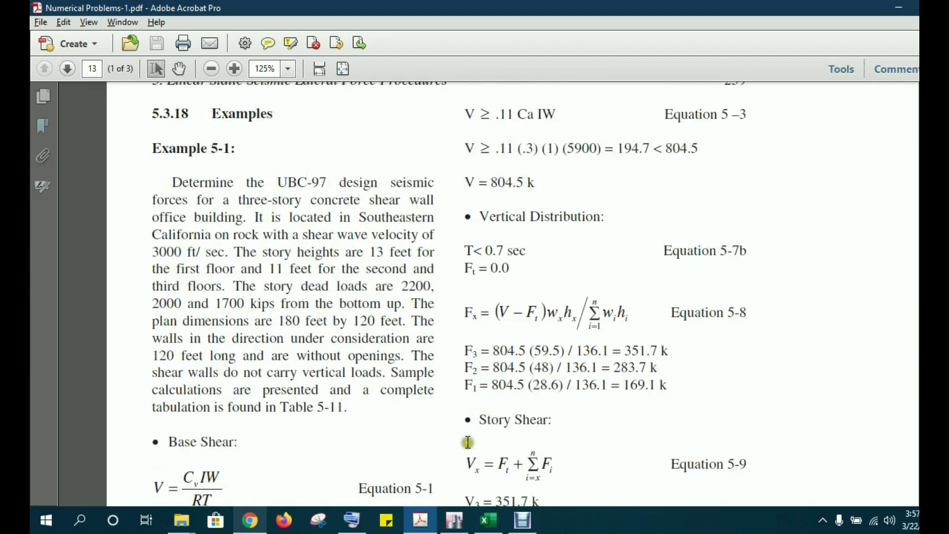
# Switch to ETABS and start a new model with the saved user default settings
pyautogui.click(454, 520)
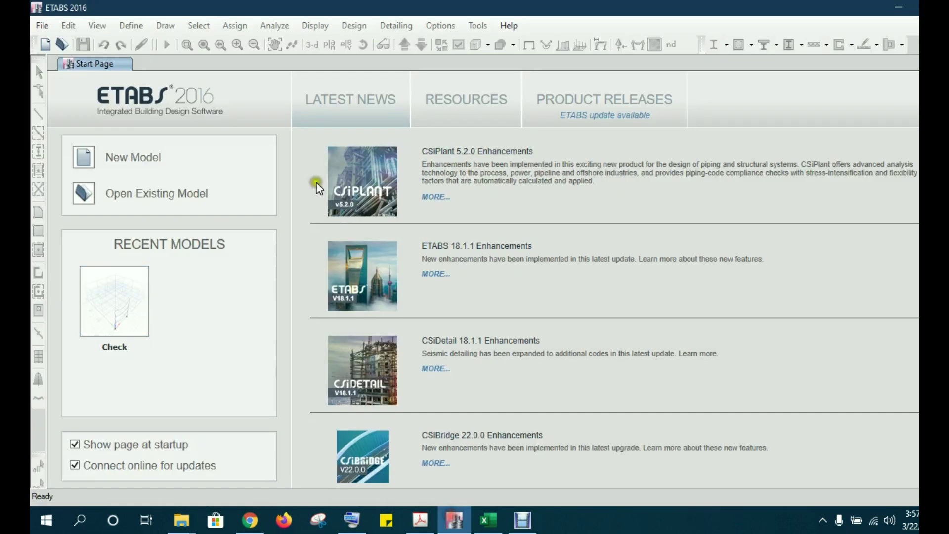
pyautogui.click(37, 26)
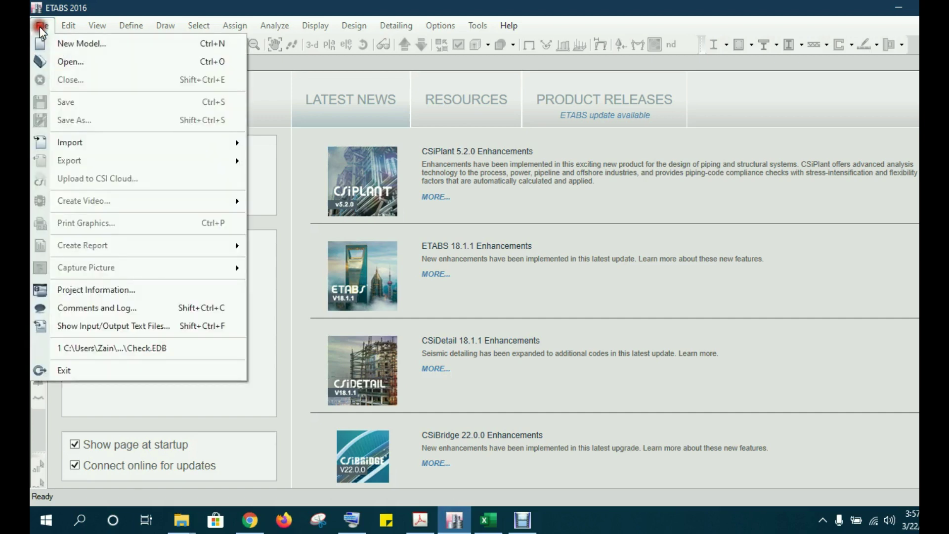
pyautogui.click(74, 44)
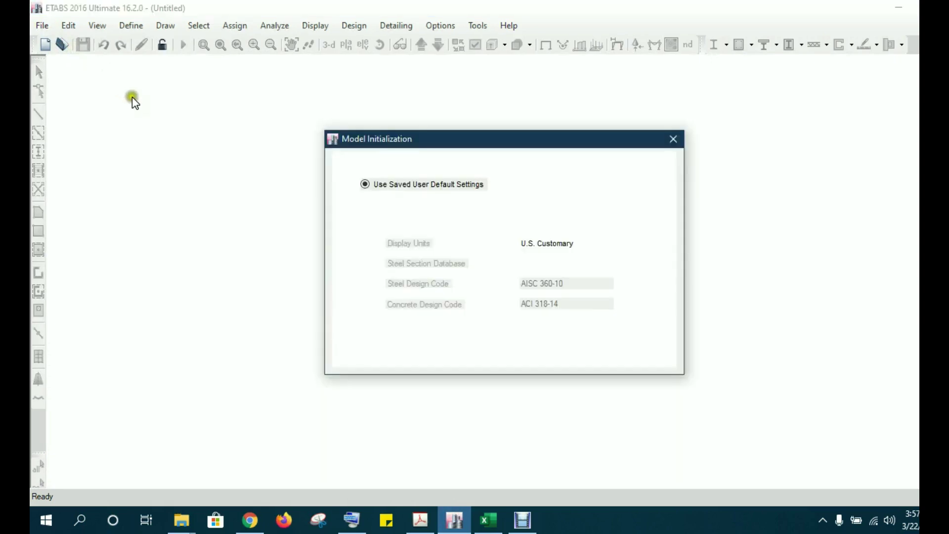
pyautogui.click(464, 344)
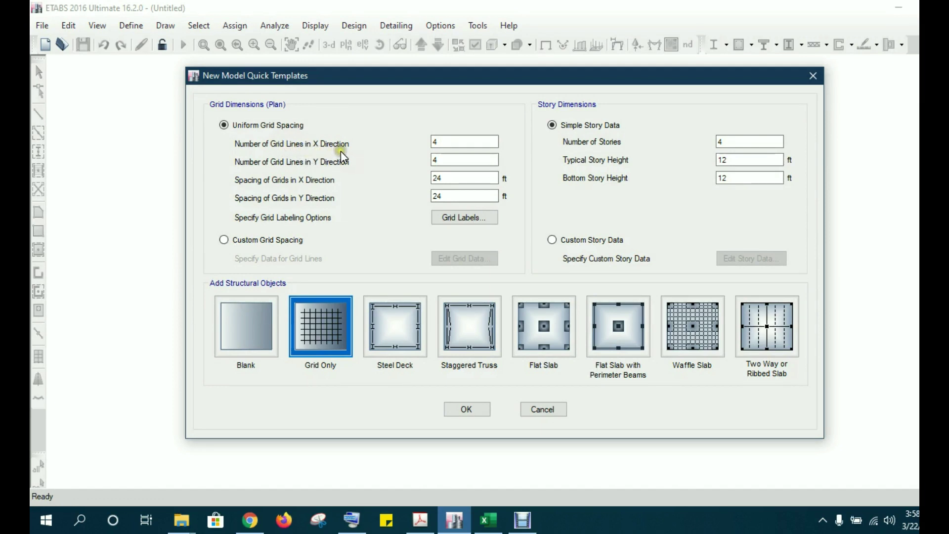
# View the three-story lateral force sketch in OneNote's University of Lahore section and return to ETABS
pyautogui.moveTo(440, 142); pyautogui.dragTo(385, 142)
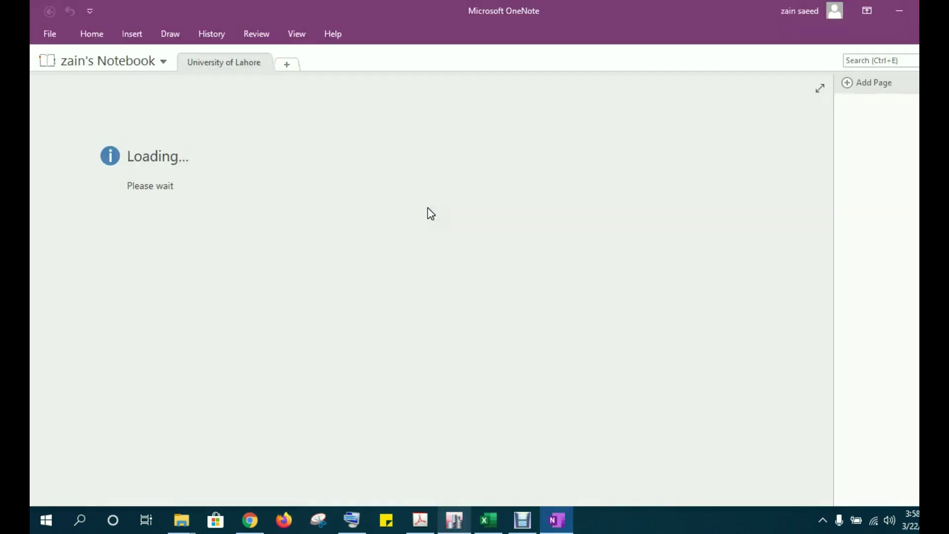
pyautogui.doubleClick(203, 65)
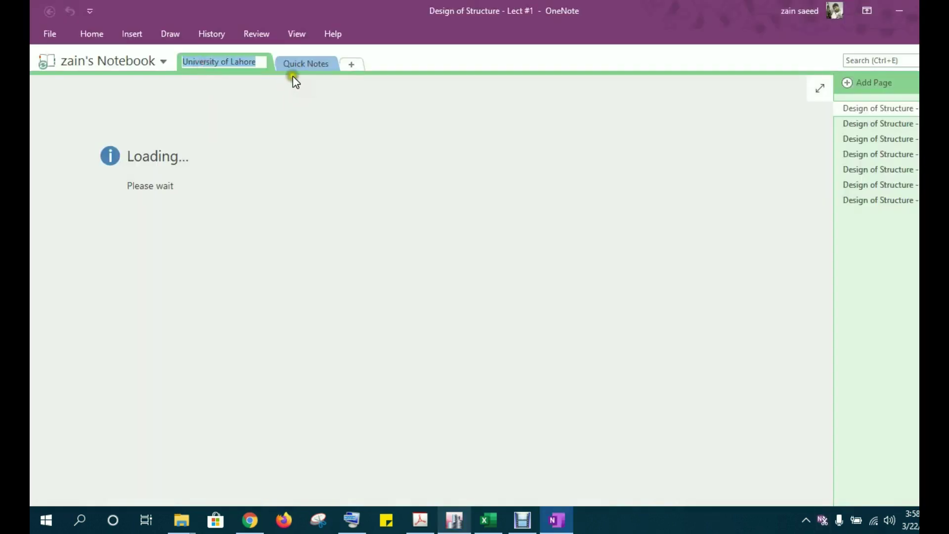
pyautogui.click(166, 63)
pyautogui.click(214, 74)
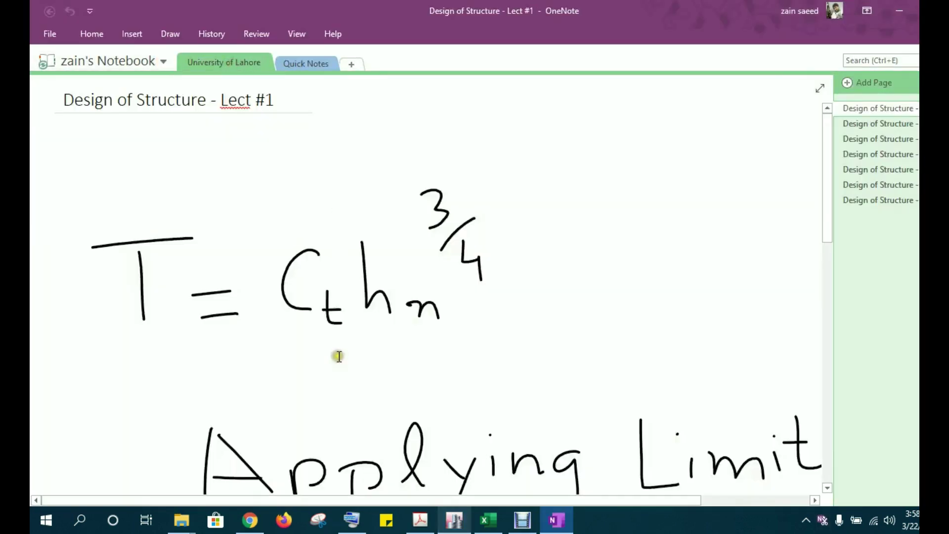
pyautogui.click(883, 139)
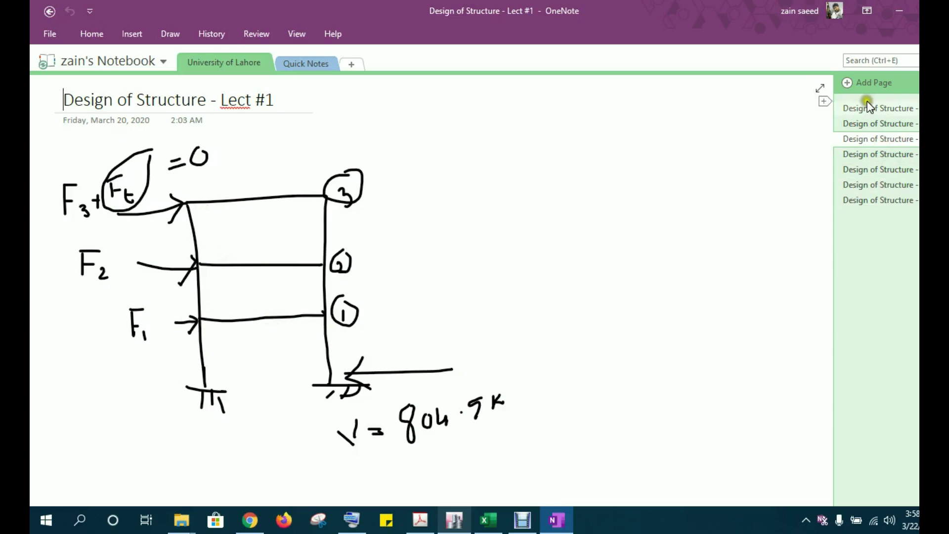
pyautogui.click(899, 11)
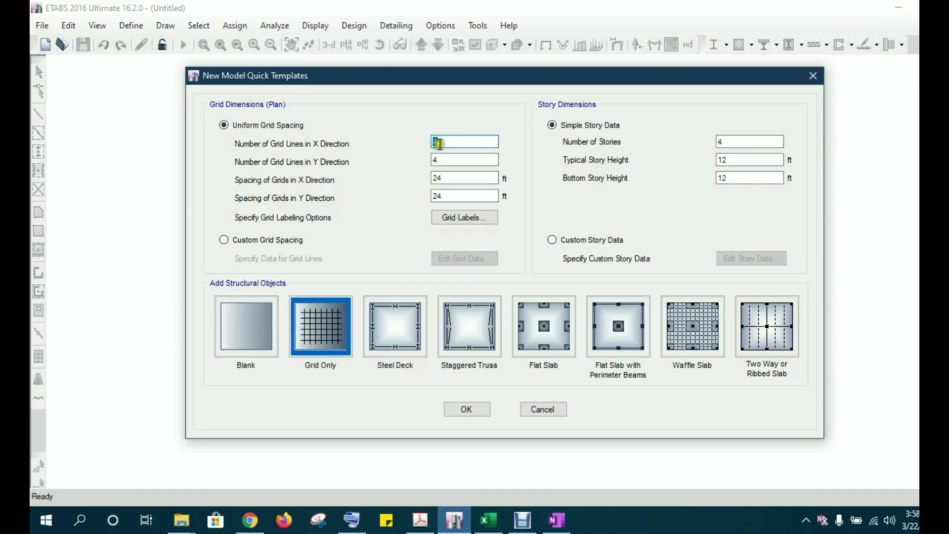
# Set the number of grid lines to 2 in both the X and Y directions
pyautogui.write('2')
pyautogui.doubleClick(449, 158)
pyautogui.write('2')
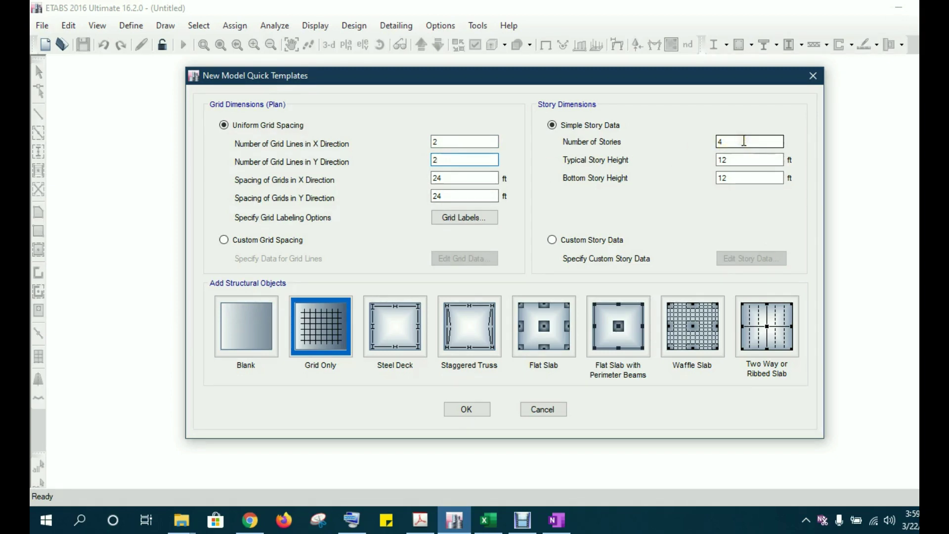
# Check the building description in the PDF's Example 5-1 and set the number of stories to 3 in ETABS
pyautogui.click(420, 519)
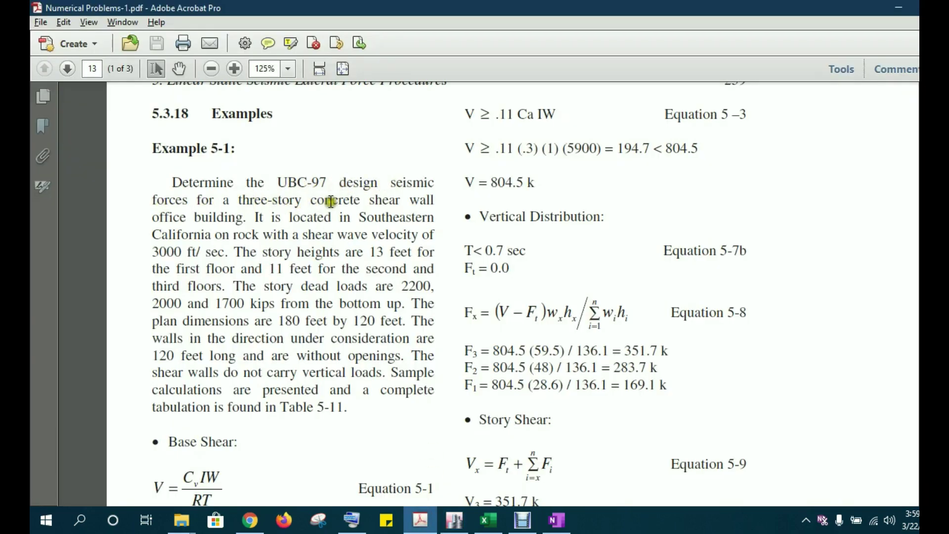
pyautogui.moveTo(239, 200); pyautogui.dragTo(247, 218)
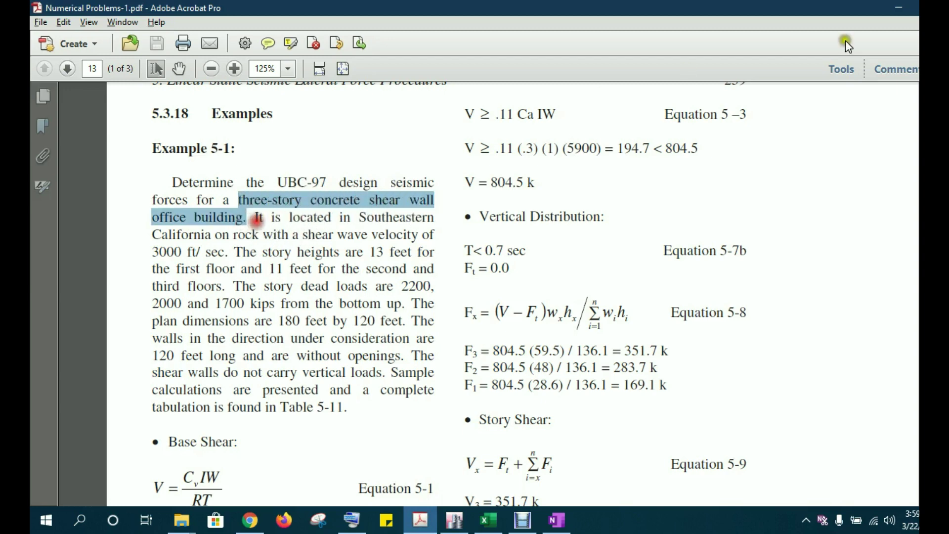
pyautogui.click(899, 7)
pyautogui.write('3')
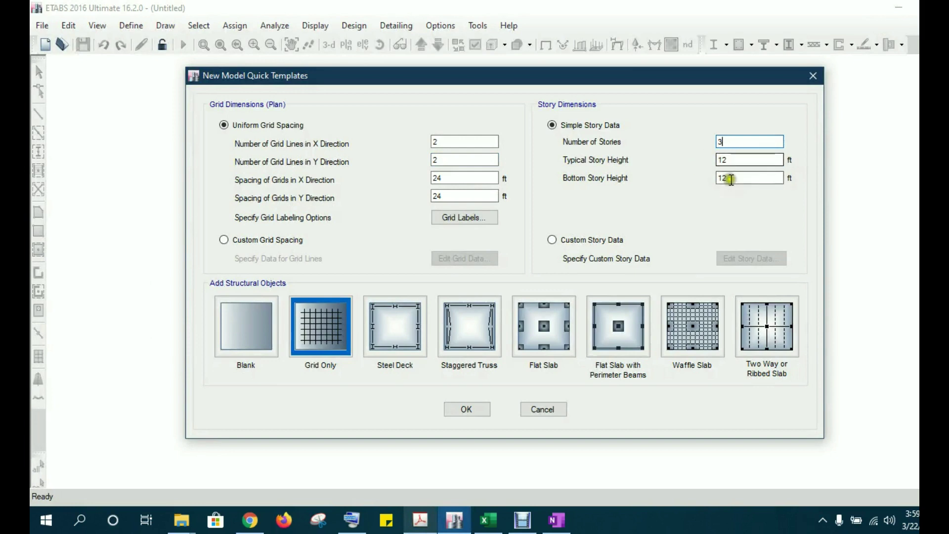
# Enable custom story data, open its table for editing, and look up the story heights in the PDF's Example 5-1
pyautogui.click(551, 242)
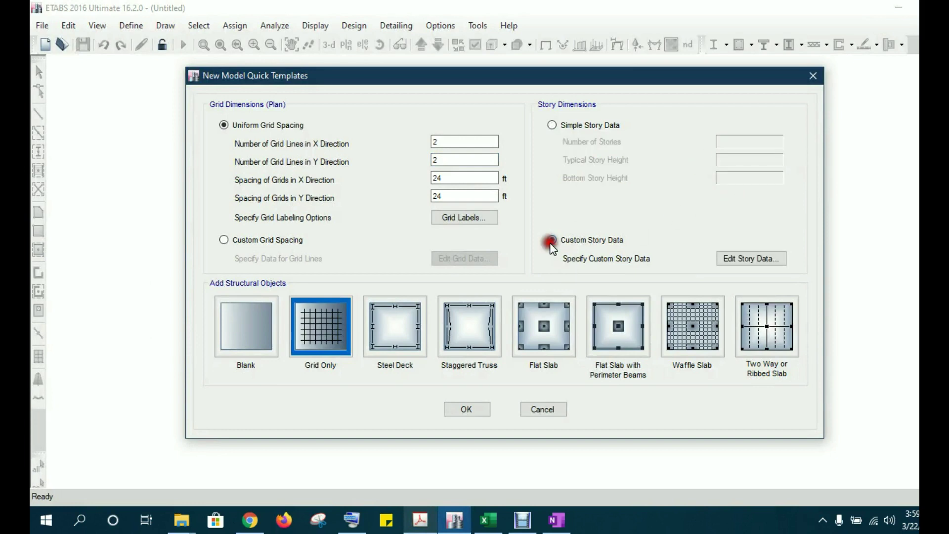
pyautogui.click(739, 267)
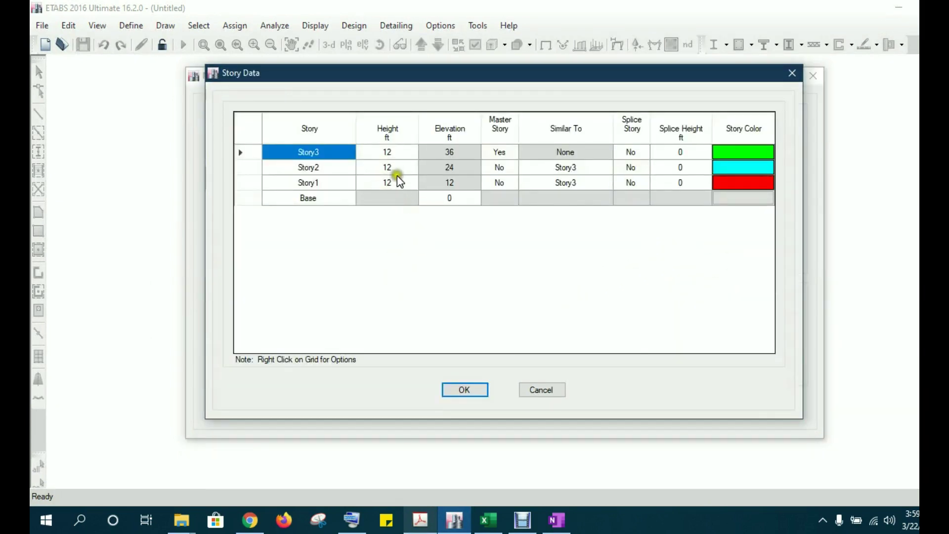
pyautogui.click(421, 519)
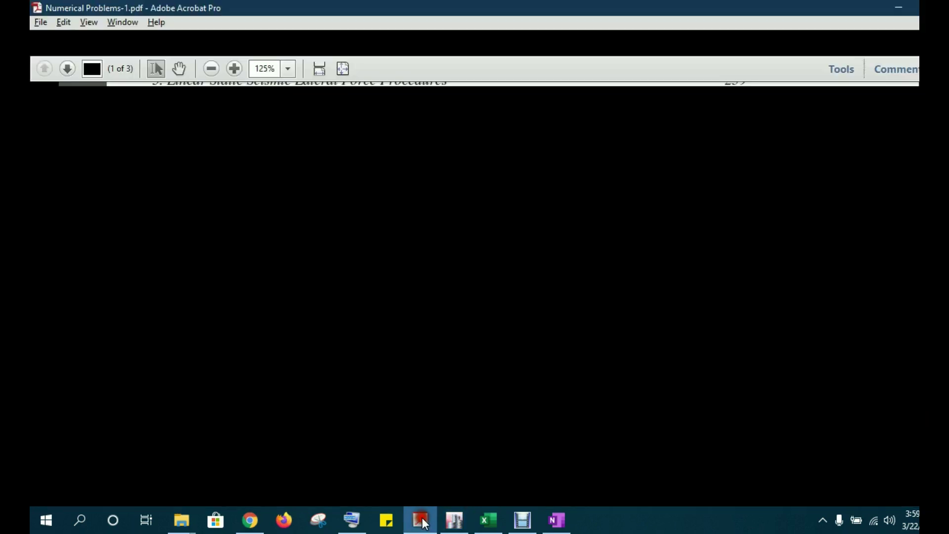
pyautogui.click(377, 252)
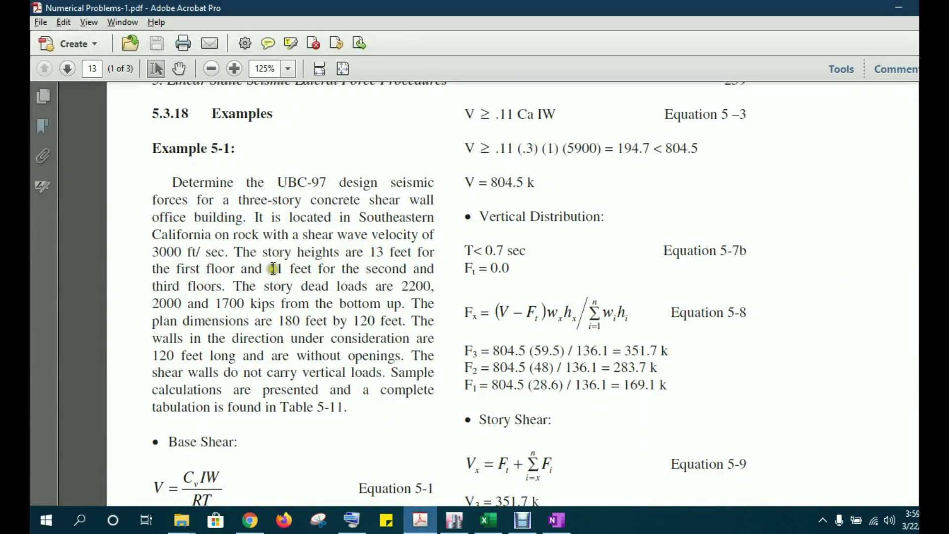
pyautogui.click(899, 7)
# Set the height of Story1 to 13 ft and of Story2 and Story3 to 11 ft, keeping the Grid Only template
pyautogui.click(388, 184)
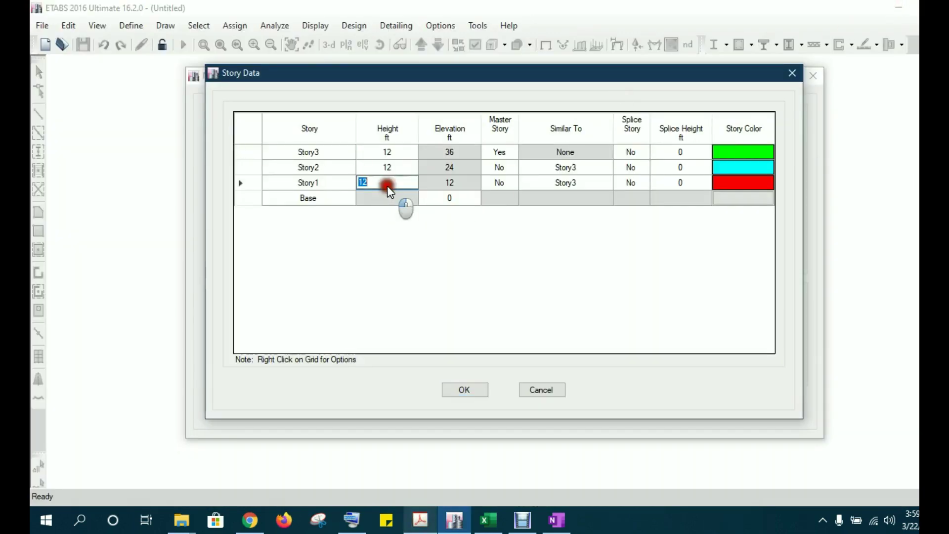
pyautogui.write('13')
pyautogui.click(393, 166)
pyautogui.write('11')
pyautogui.click(396, 151)
pyautogui.write('11')
pyautogui.click(411, 182)
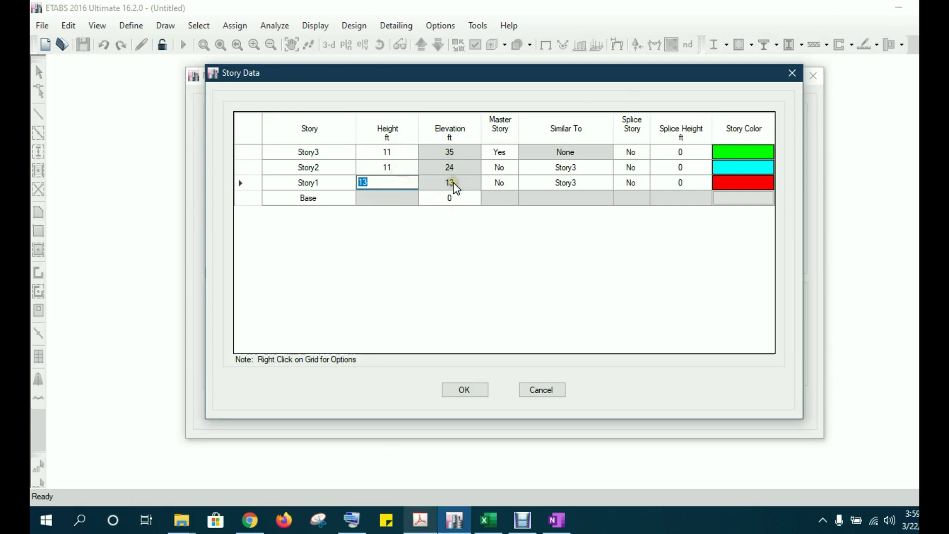
pyautogui.click(463, 391)
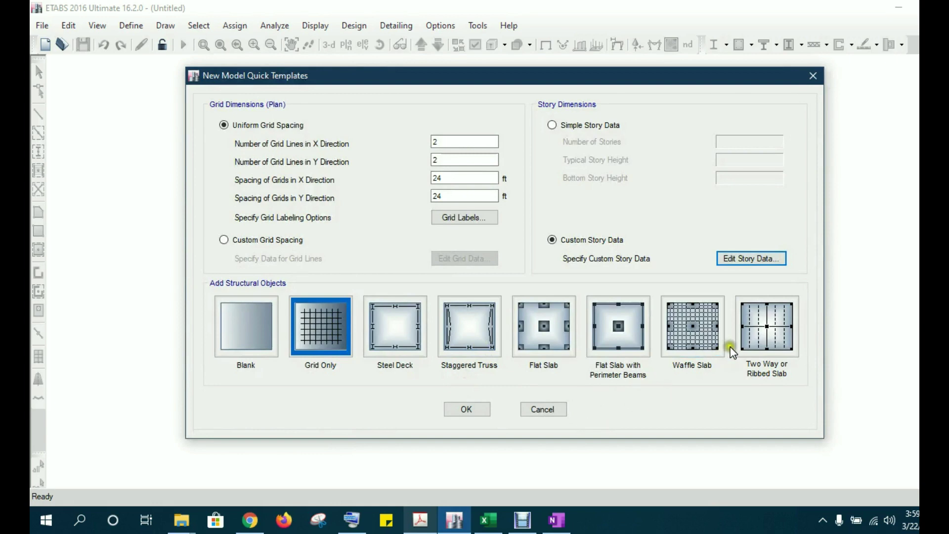
pyautogui.click(311, 340)
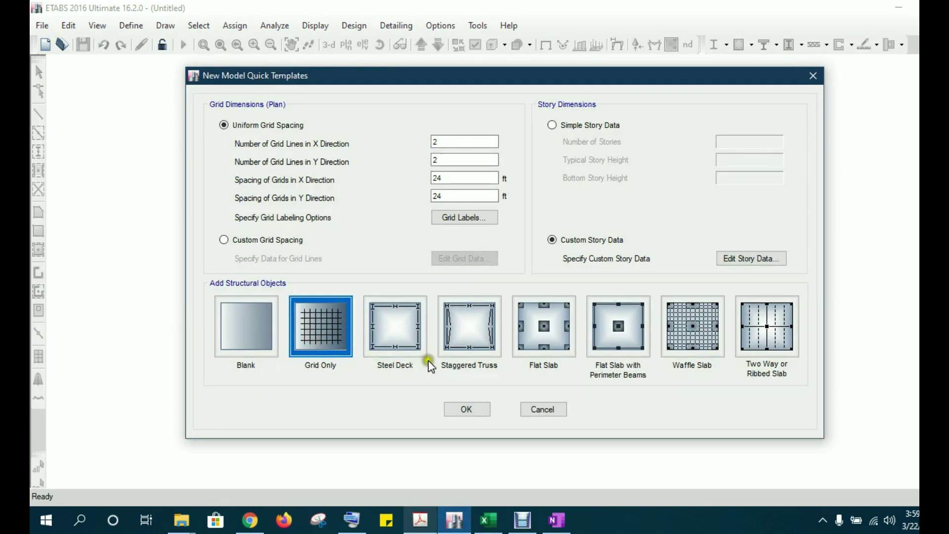
# Create the model from the grid template and set the story option to All Stories
pyautogui.click(457, 411)
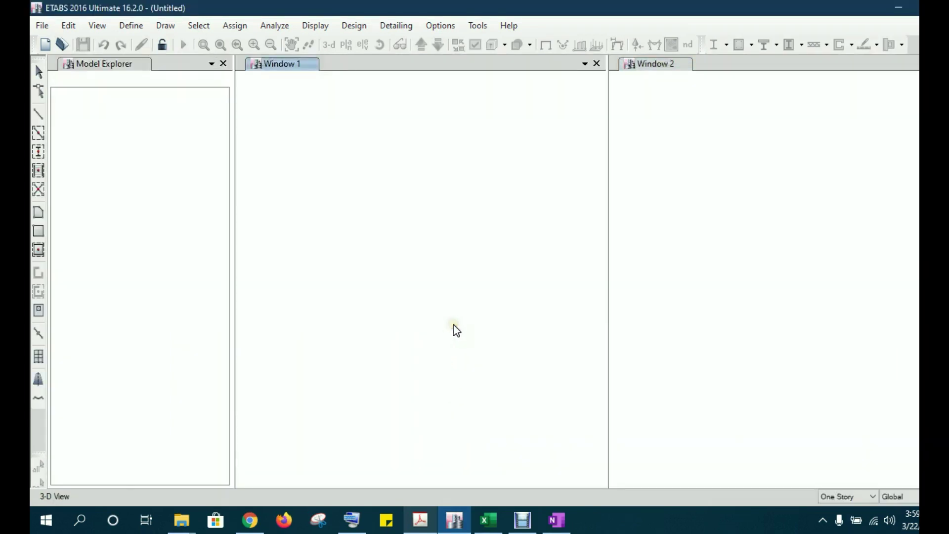
pyautogui.scroll(-3, 484, 304)
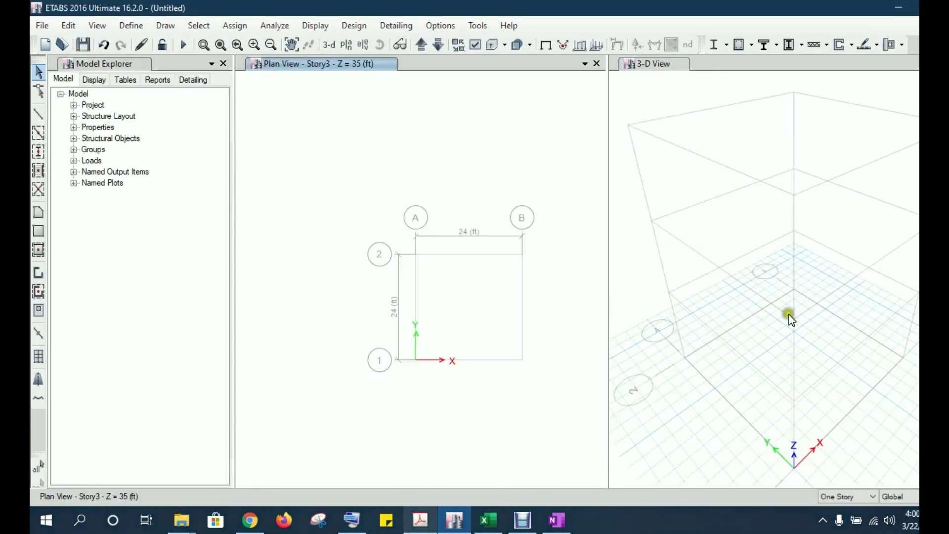
pyautogui.click(808, 474)
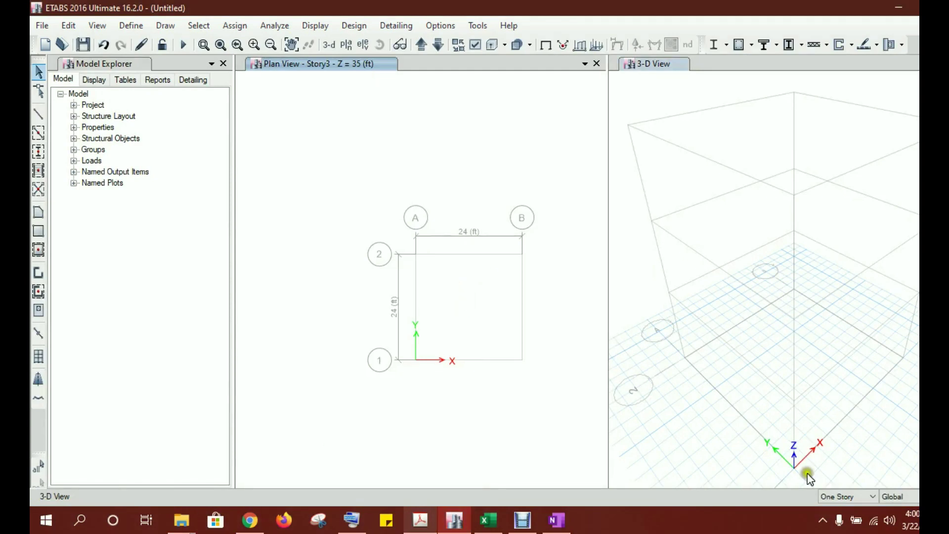
pyautogui.click(835, 497)
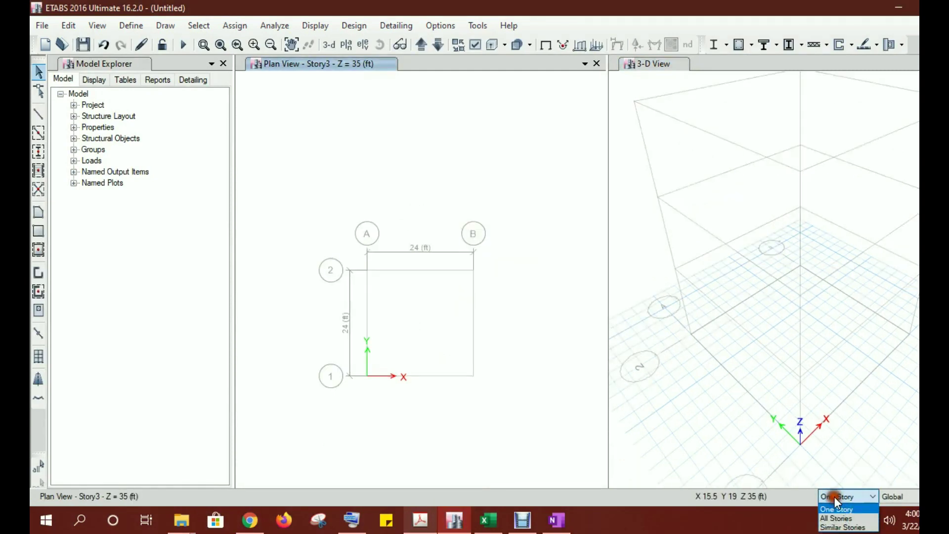
pyautogui.click(835, 518)
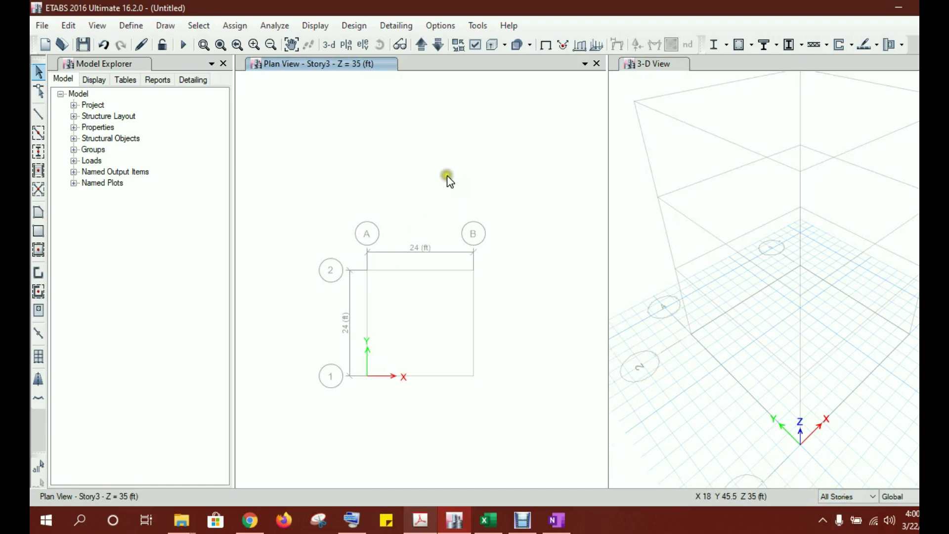
# Draw columns with the A-LatCol section at grid intersections A-1 and B-1 in the plan view
pyautogui.click(37, 154)
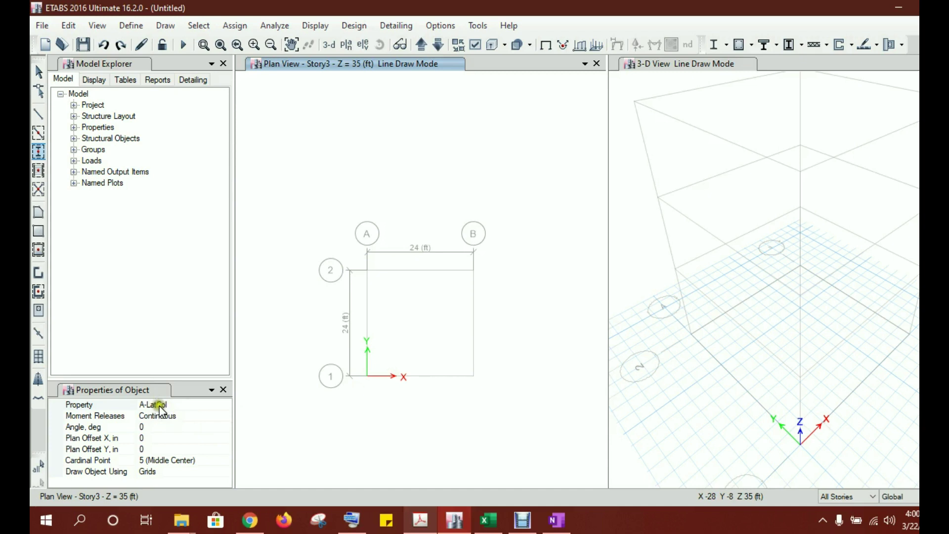
pyautogui.click(367, 377)
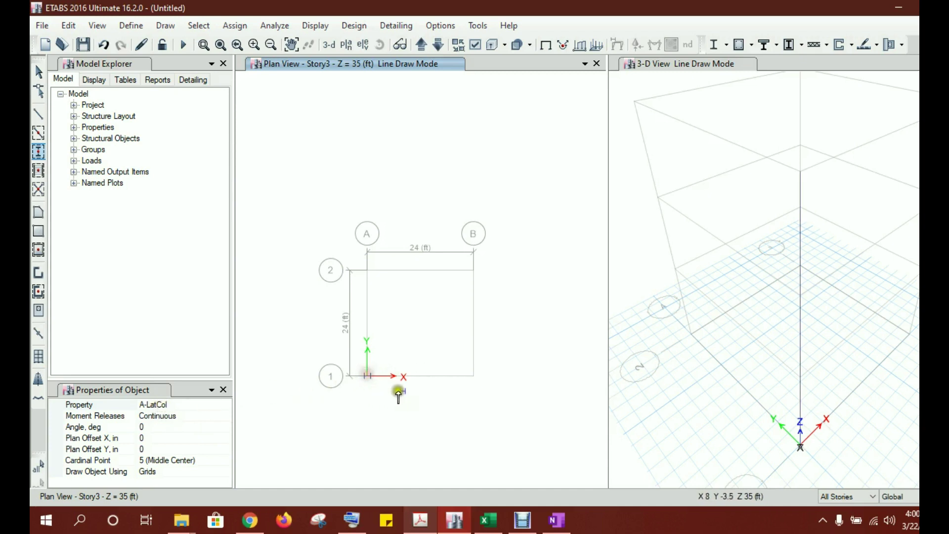
pyautogui.click(473, 376)
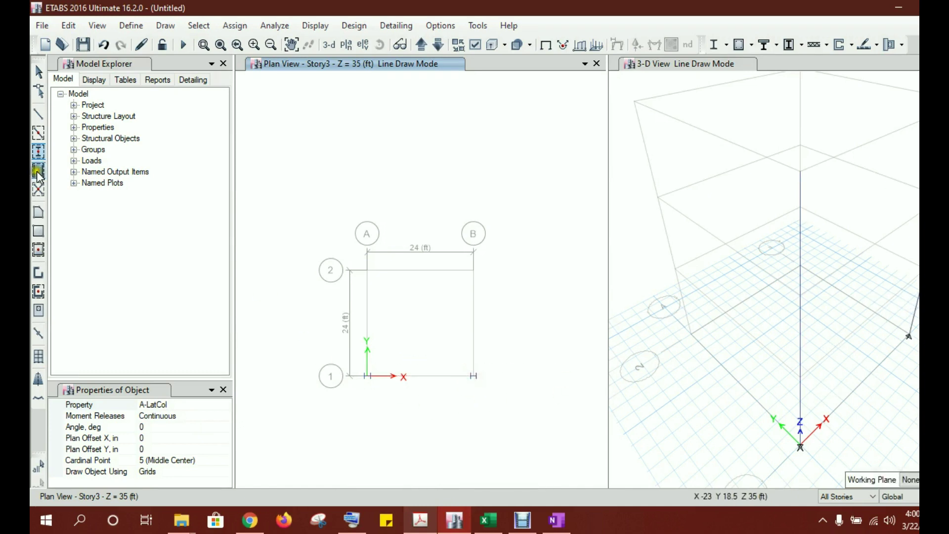
# Draw a straight frame beam with the A-LatBm property along grid line 1, from A to B, and end the drawing
pyautogui.click(36, 120)
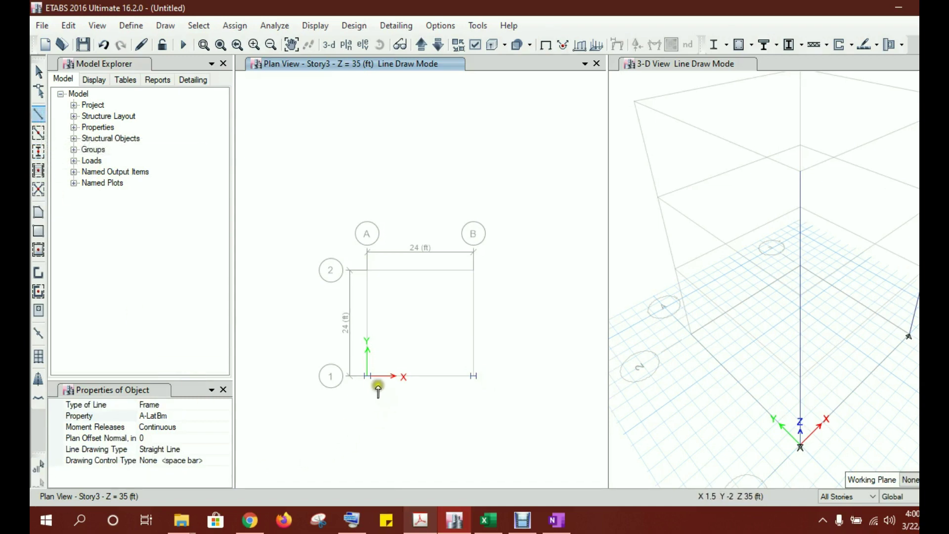
pyautogui.click(367, 375)
pyautogui.click(473, 376)
pyautogui.click(767, 322)
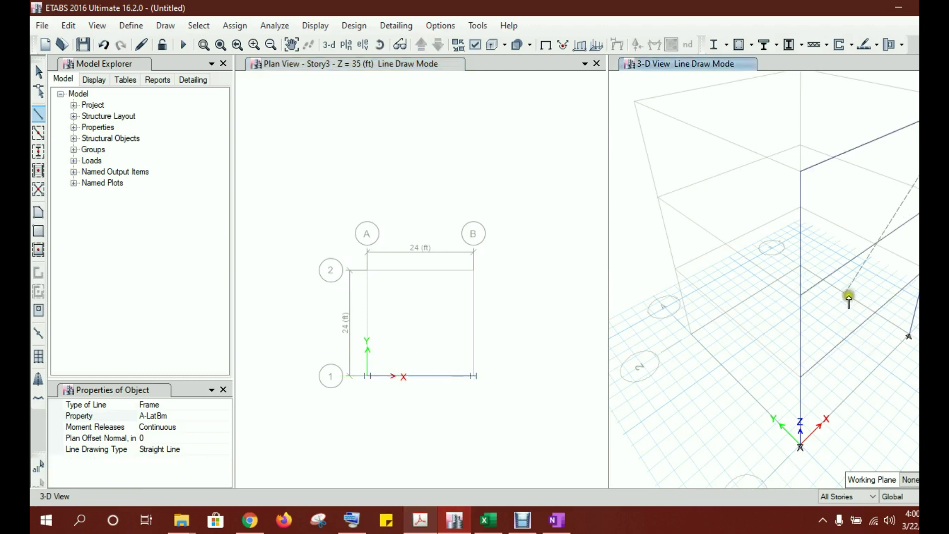
pyautogui.press('Escape')
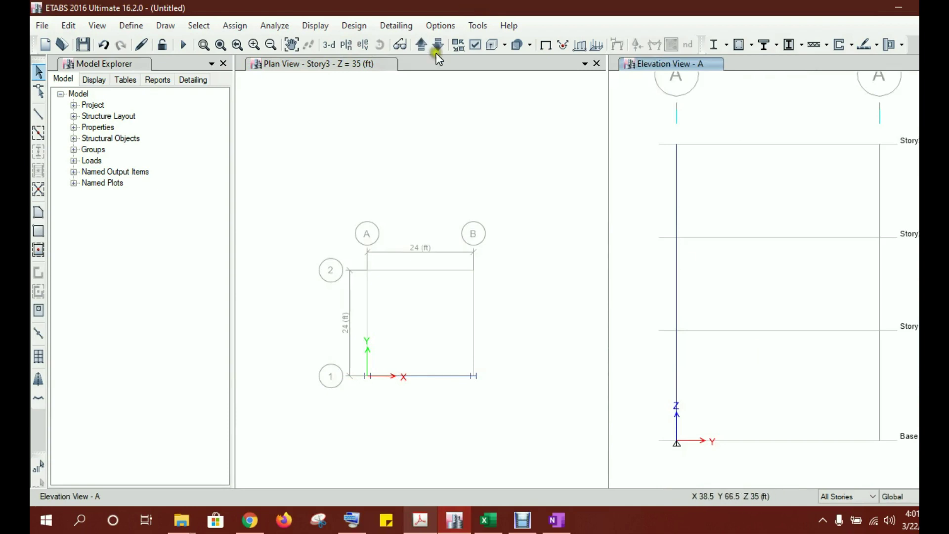
# Turn on Extrude Frames in the view options to display the frame members with their sections
pyautogui.click(473, 46)
pyautogui.click(512, 178)
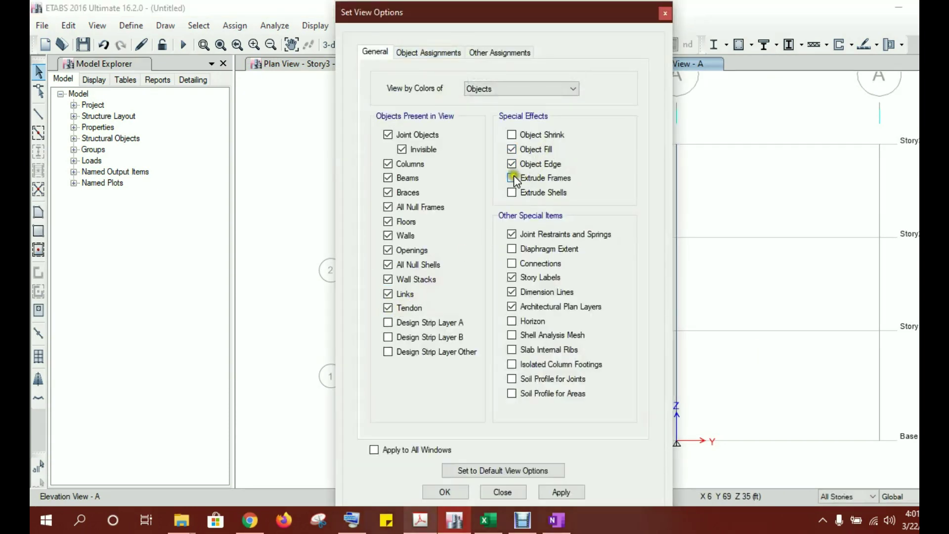
pyautogui.click(560, 492)
pyautogui.click(445, 492)
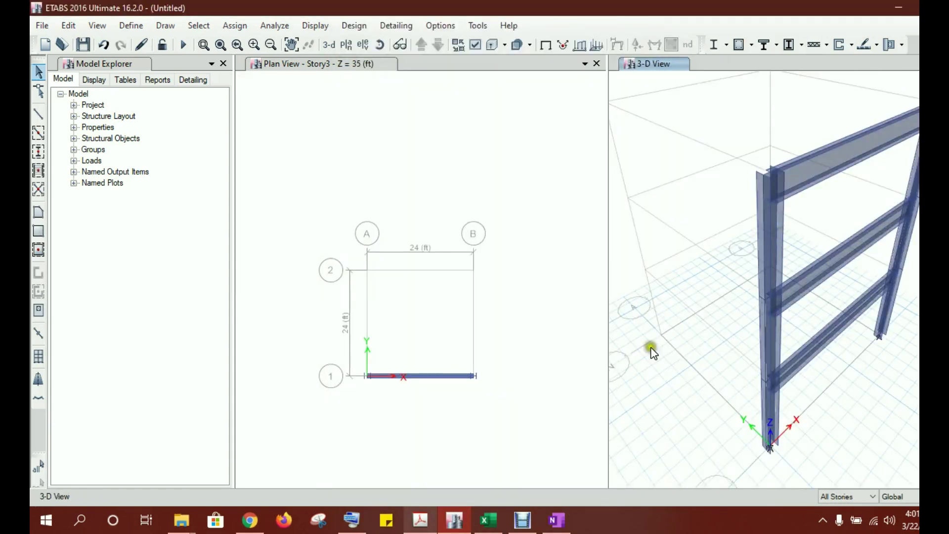
# Turn off Extrude Frames for the Story3 plan view only
pyautogui.click(452, 259)
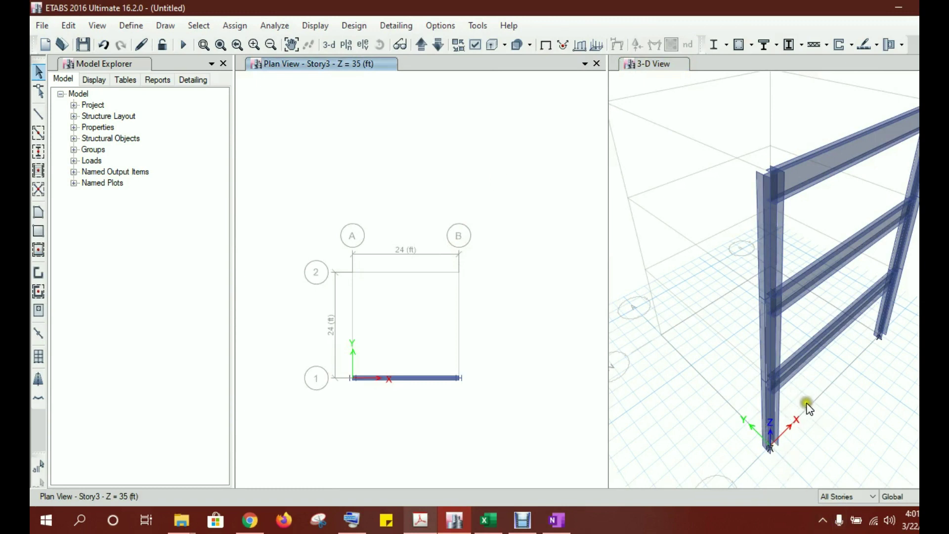
pyautogui.click(492, 325)
pyautogui.click(475, 44)
pyautogui.click(512, 177)
pyautogui.click(561, 492)
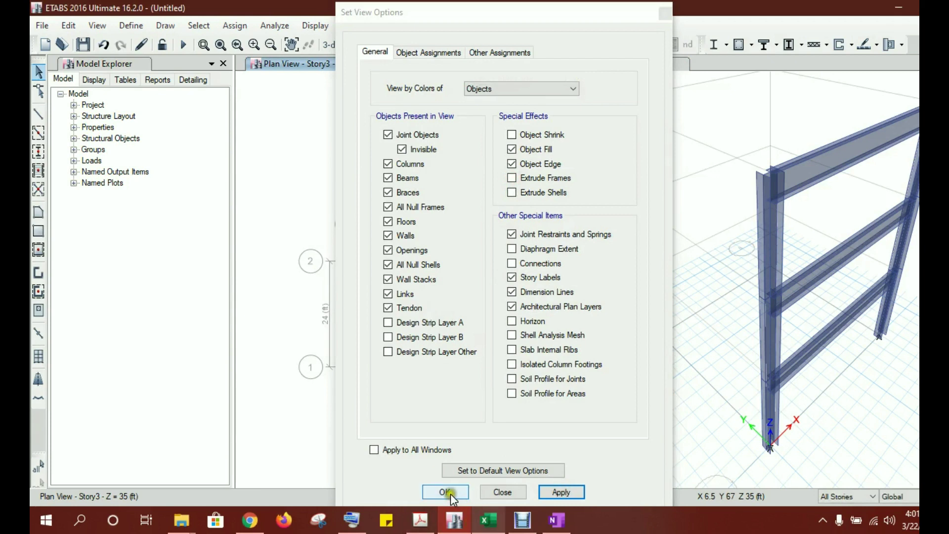
pyautogui.click(448, 493)
pyautogui.click(441, 313)
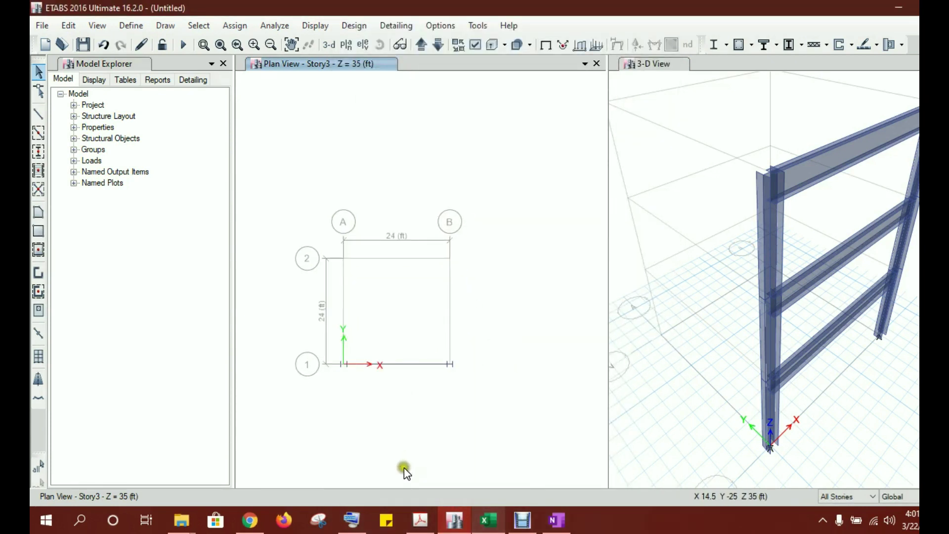
# Check Example 5-1 in the PDF, then include specified load patterns in mass source MsSrc1, with Dead at a multiplier of 1
pyautogui.click(423, 525)
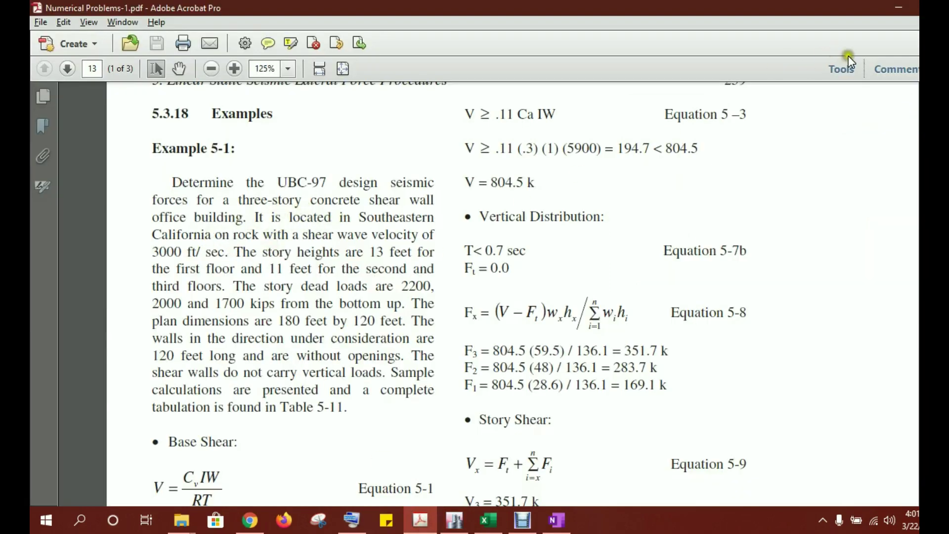
pyautogui.click(899, 7)
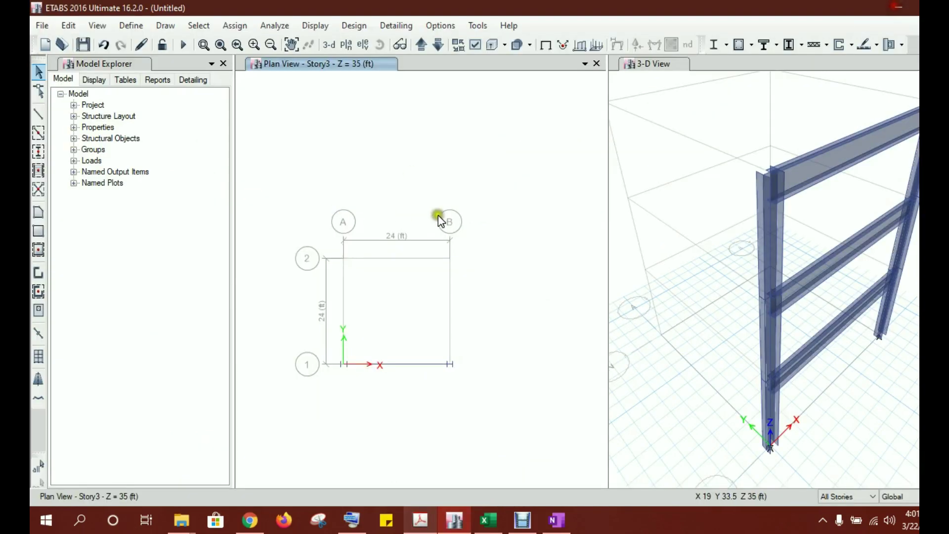
pyautogui.click(124, 28)
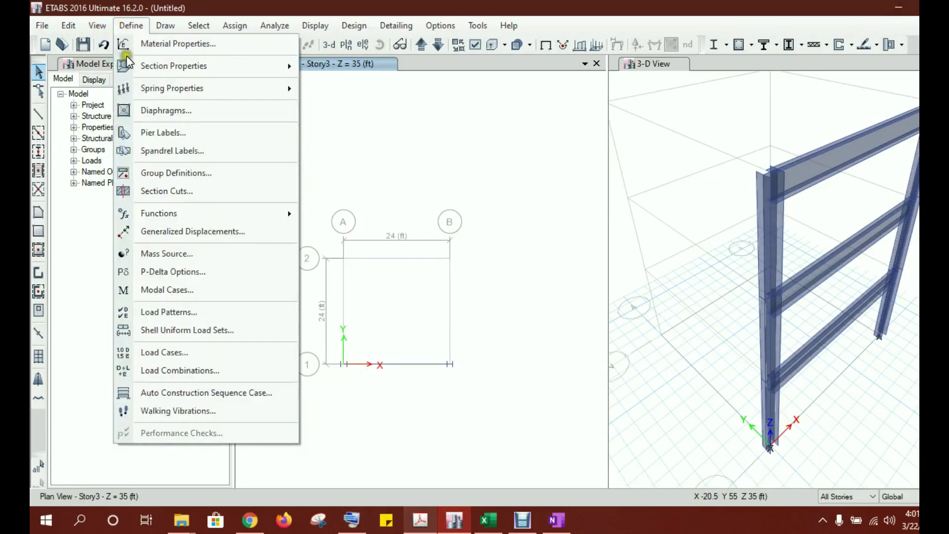
pyautogui.moveTo(128, 62)
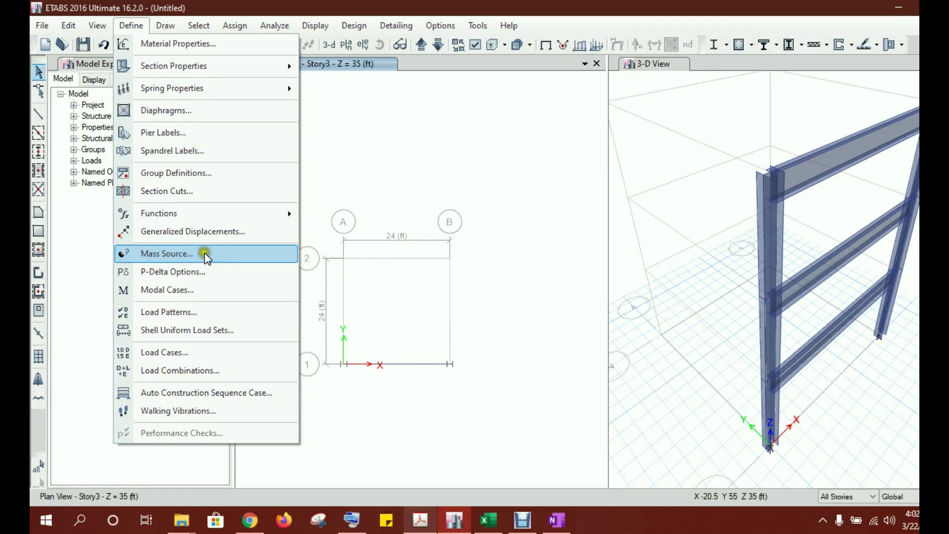
pyautogui.click(190, 253)
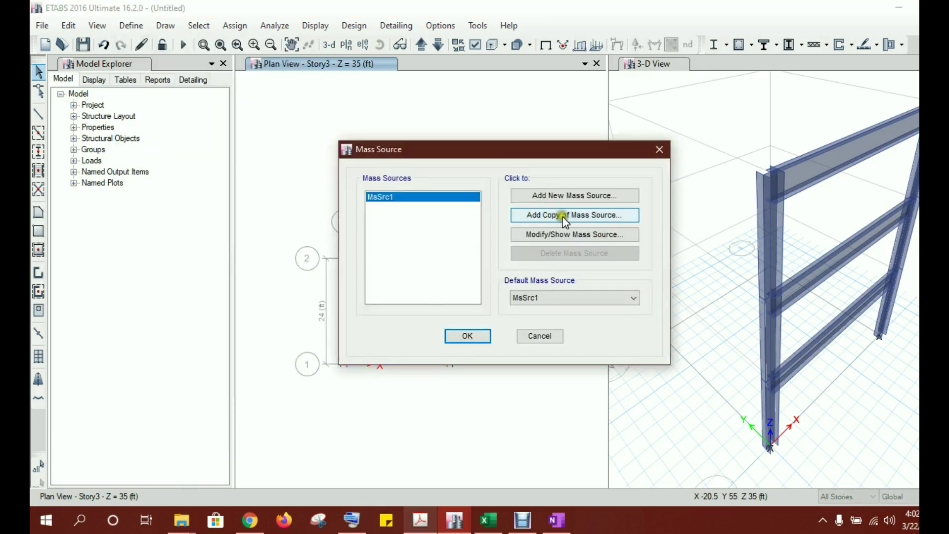
pyautogui.click(554, 233)
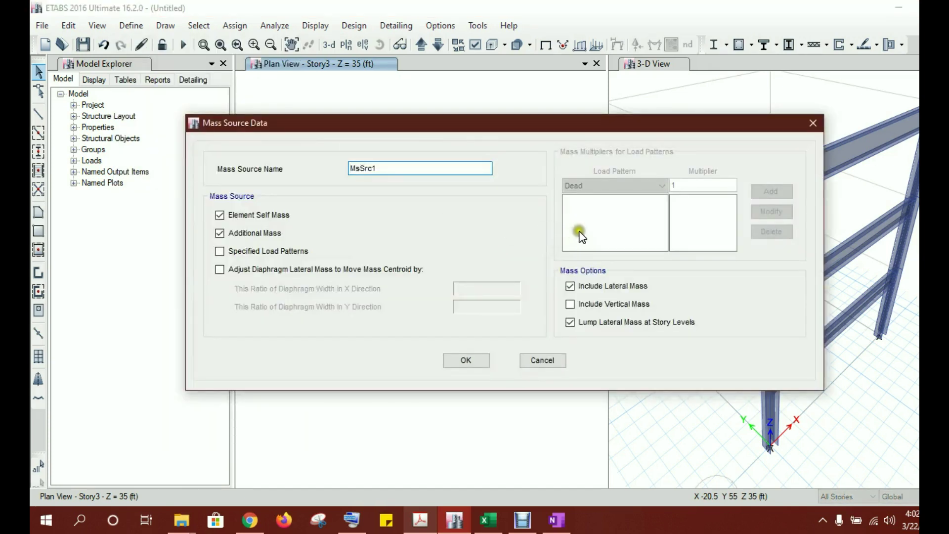
pyautogui.click(236, 255)
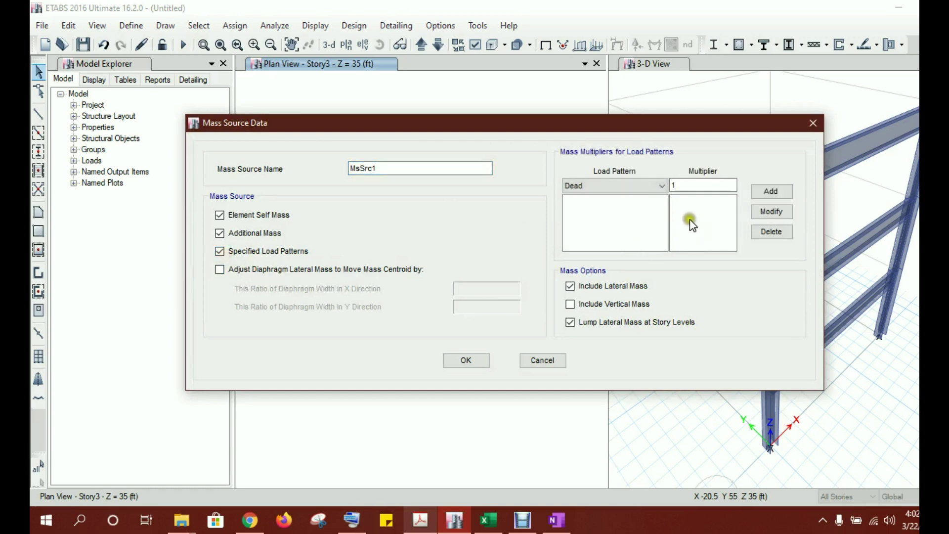
pyautogui.click(765, 197)
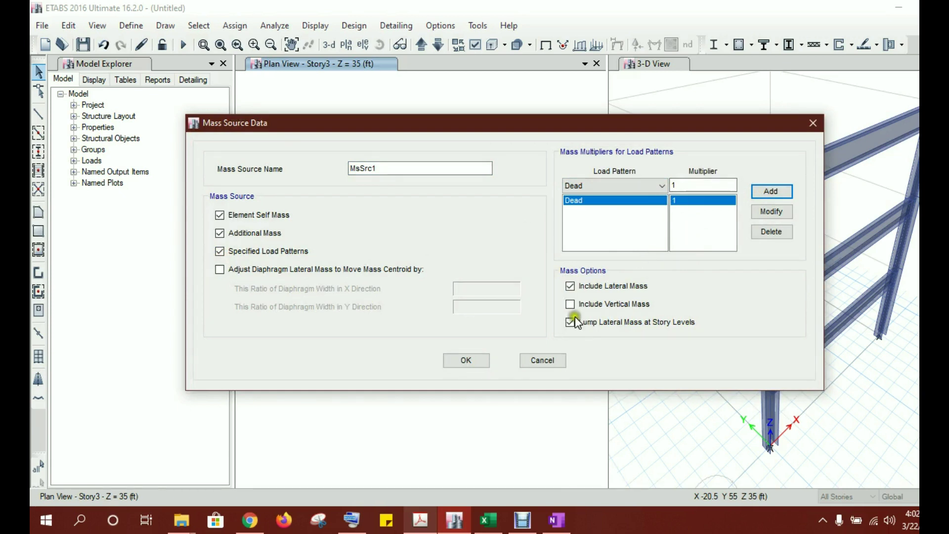
pyautogui.click(467, 360)
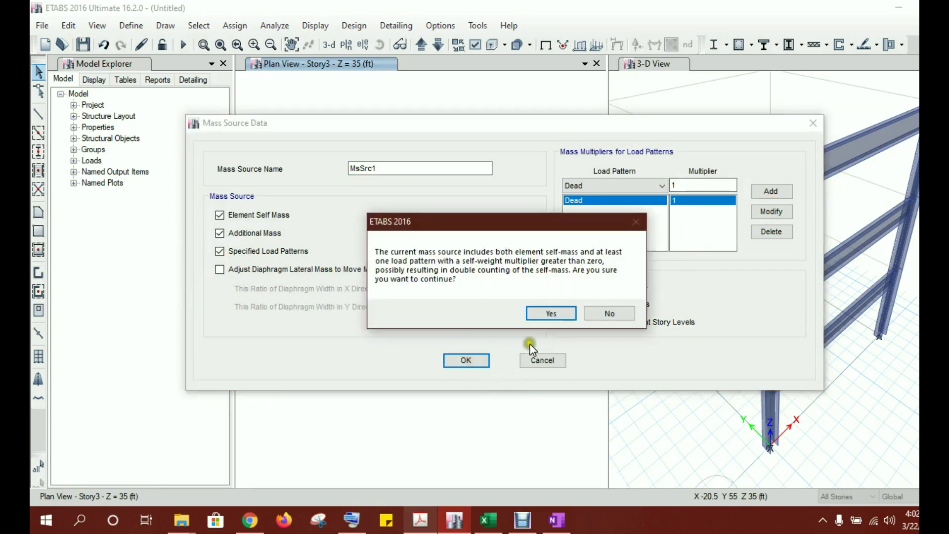
pyautogui.click(552, 314)
pyautogui.click(470, 337)
# Open the load pattern definitions in ETABS and highlight the story dead loads in the PDF's Example 5-1 for reference
pyautogui.click(141, 25)
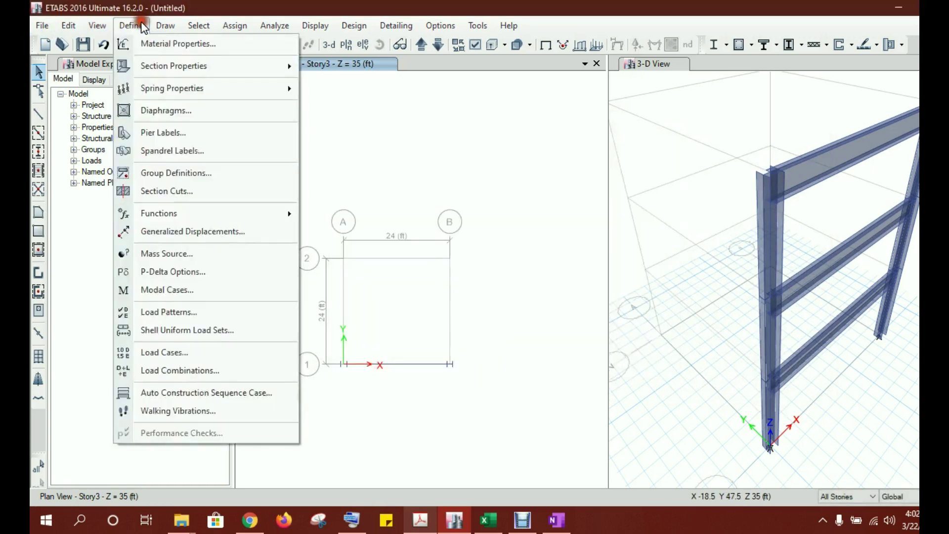
pyautogui.click(212, 311)
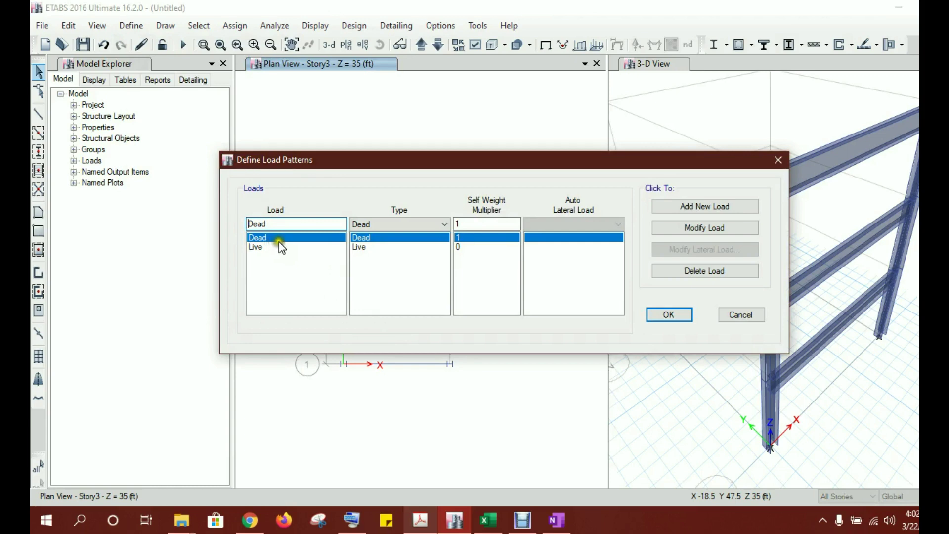
pyautogui.moveTo(382, 169); pyautogui.dragTo(284, 64)
pyautogui.click(419, 523)
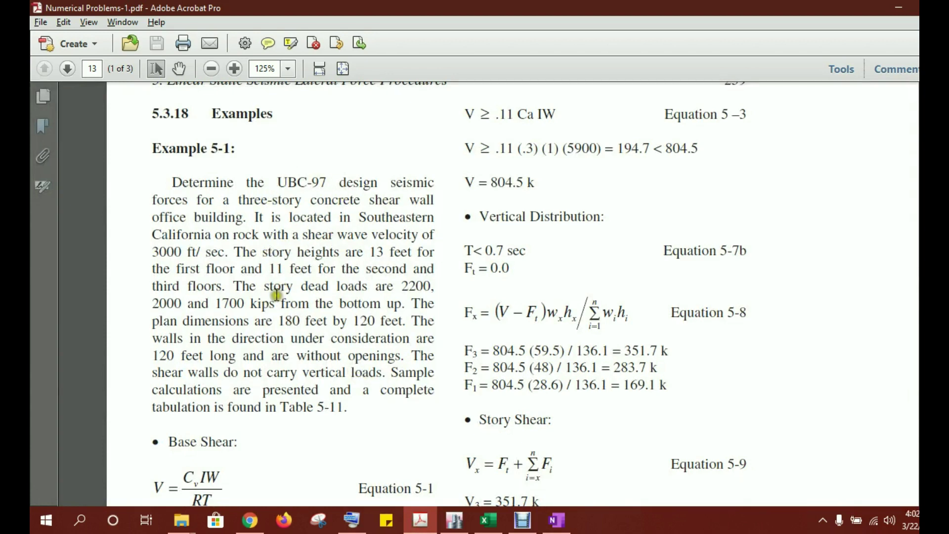
pyautogui.moveTo(240, 288); pyautogui.dragTo(403, 302)
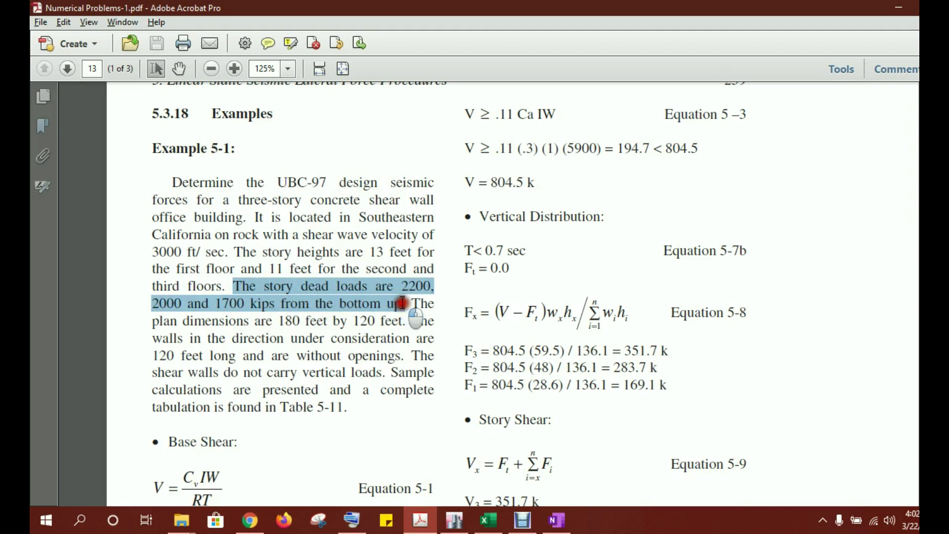
pyautogui.moveTo(403, 302); pyautogui.dragTo(405, 303)
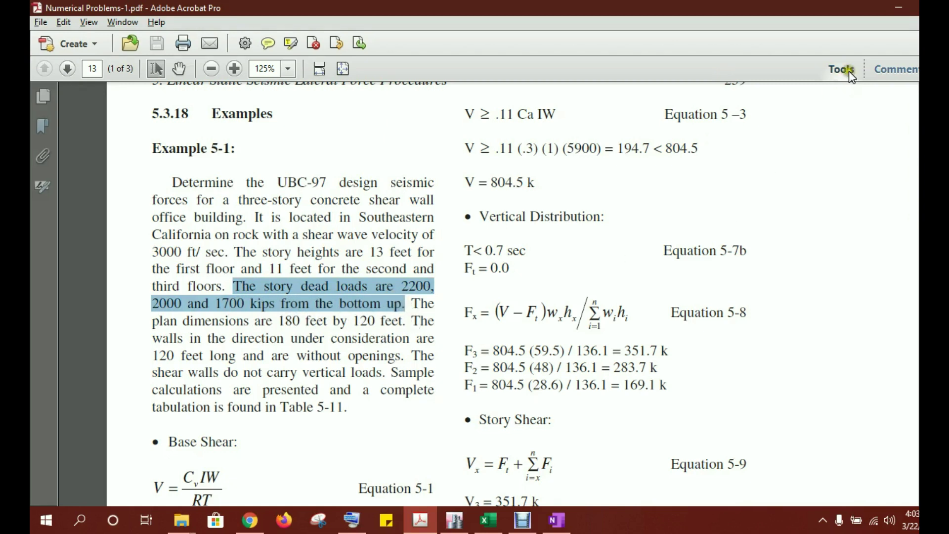
pyautogui.click(896, 7)
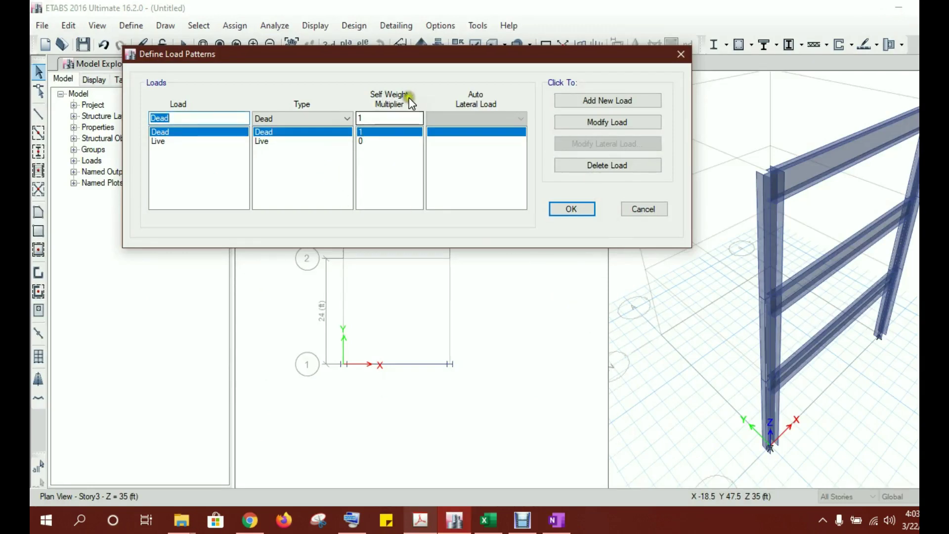
# Set the self weight multiplier of the Dead load pattern to 0
pyautogui.click(358, 119)
pyautogui.write('0')
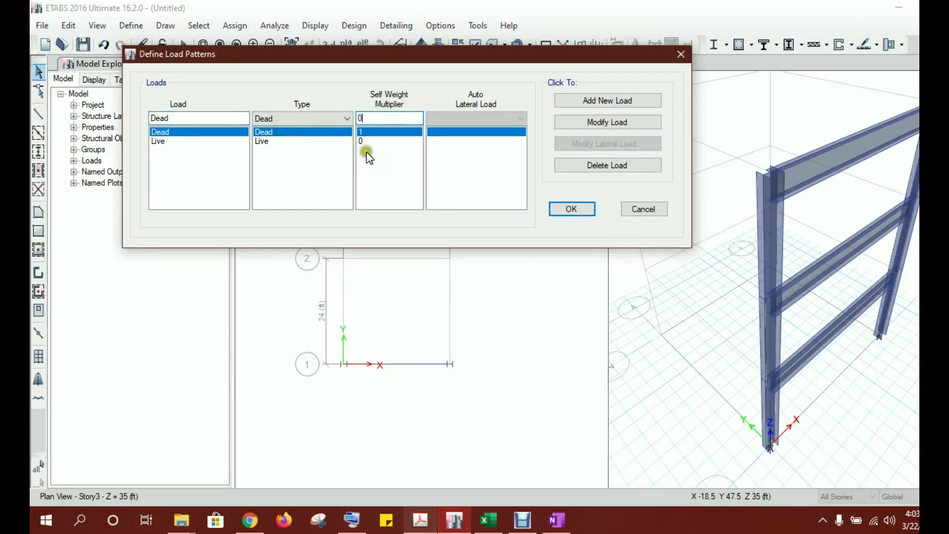
pyautogui.click(618, 123)
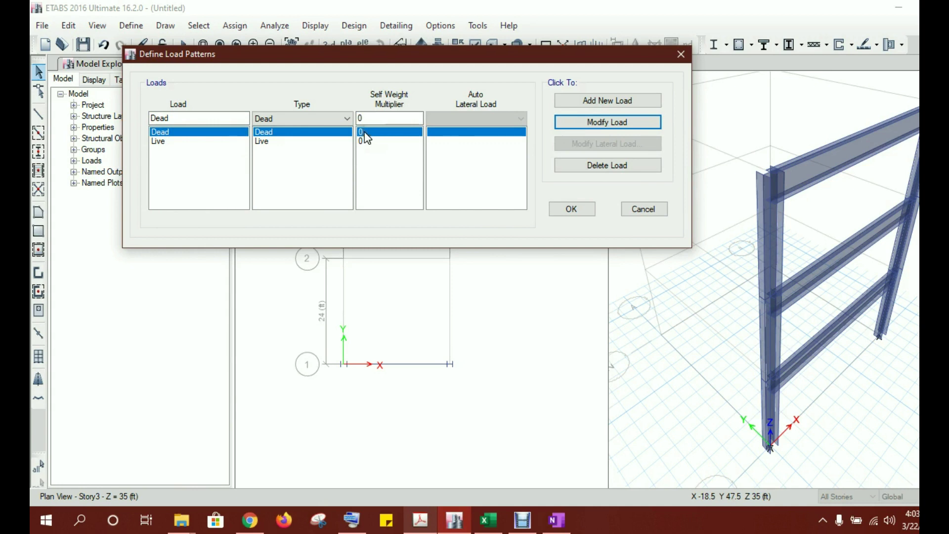
# Add a load pattern named EQ of type Seismic, with self weight multiplier 0 and UBC 97 as the auto lateral load
pyautogui.click(207, 134)
pyautogui.doubleClick(275, 205)
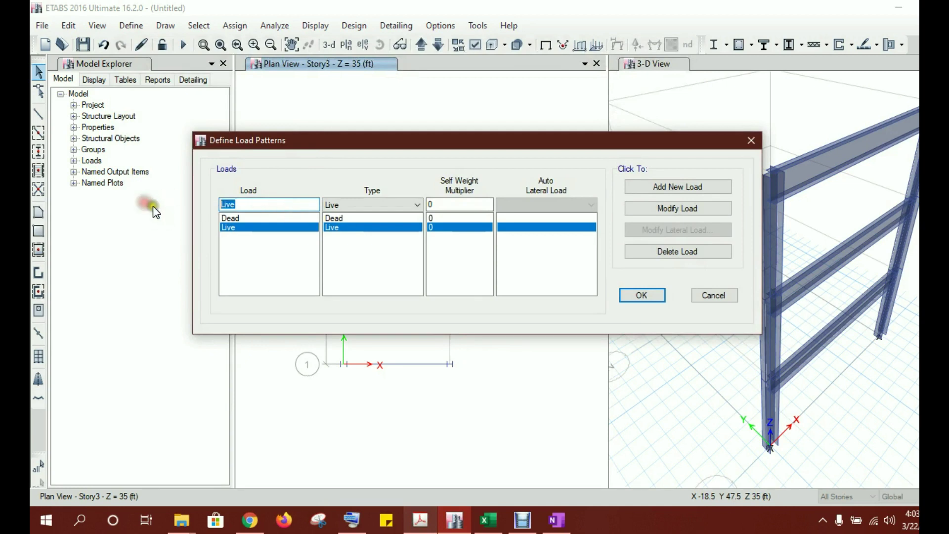
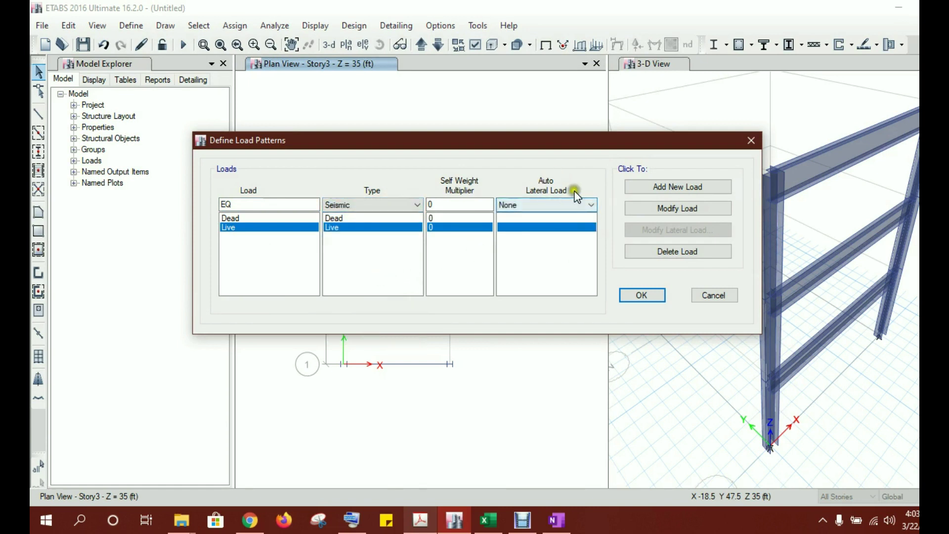
pyautogui.click(561, 200)
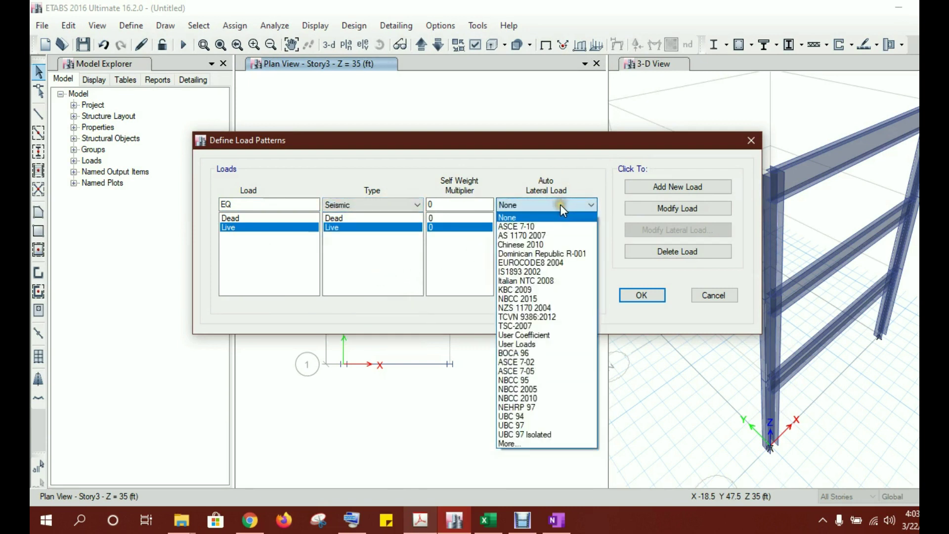
pyautogui.press('b')
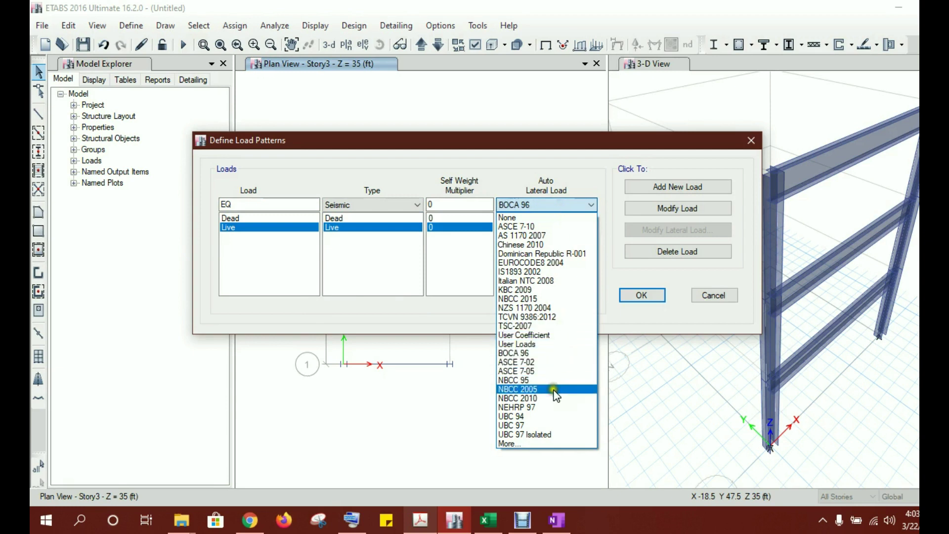
pyautogui.click(553, 390)
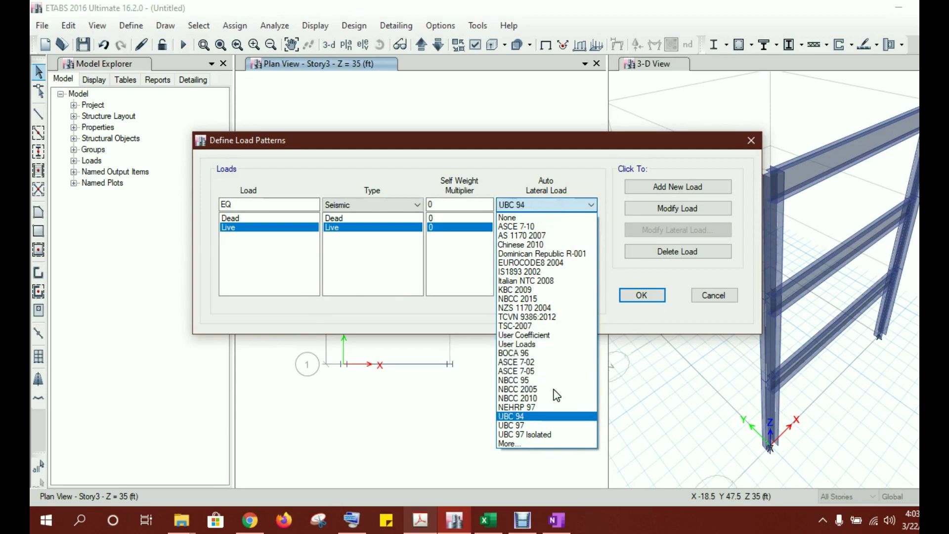
pyautogui.click(548, 425)
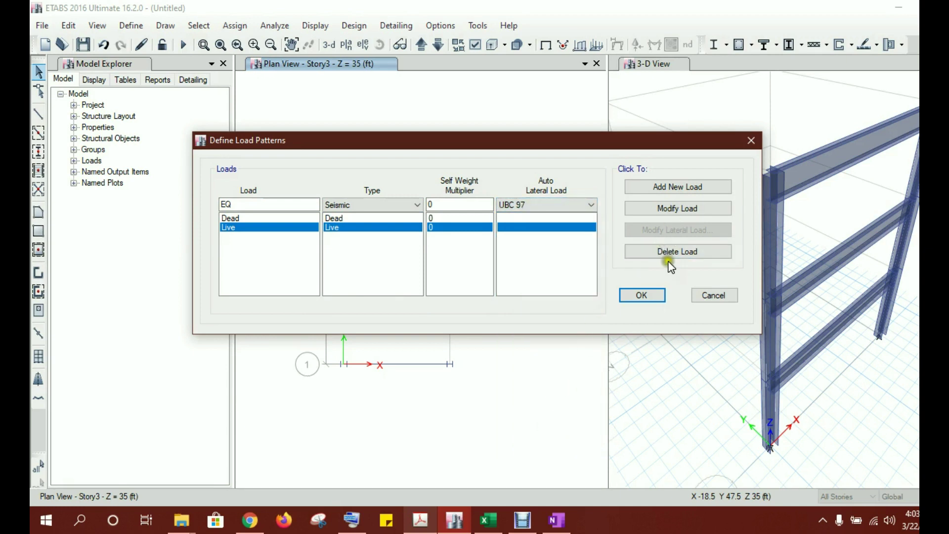
pyautogui.click(673, 187)
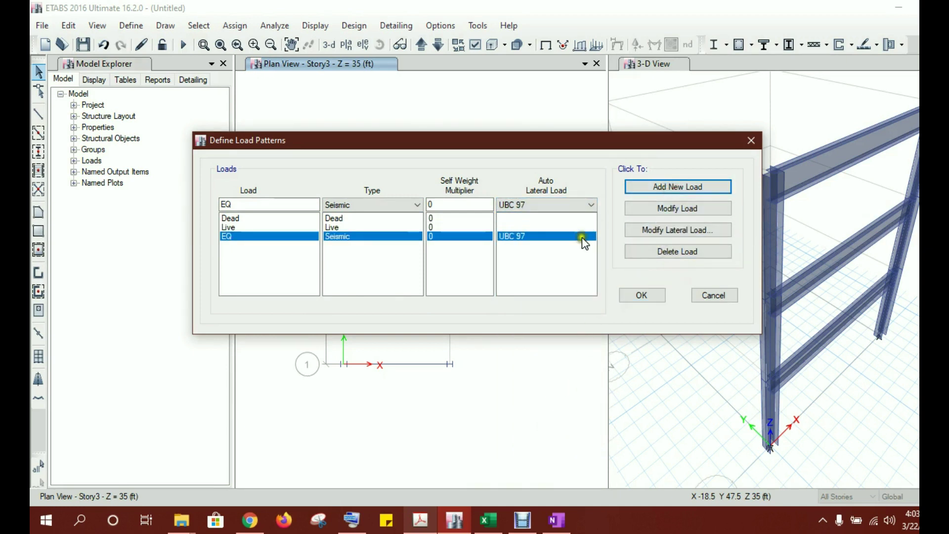
# Open the lateral load settings of the EQ pattern and keep only X Dir, turning off Y Dir and all eccentricity directions
pyautogui.click(528, 235)
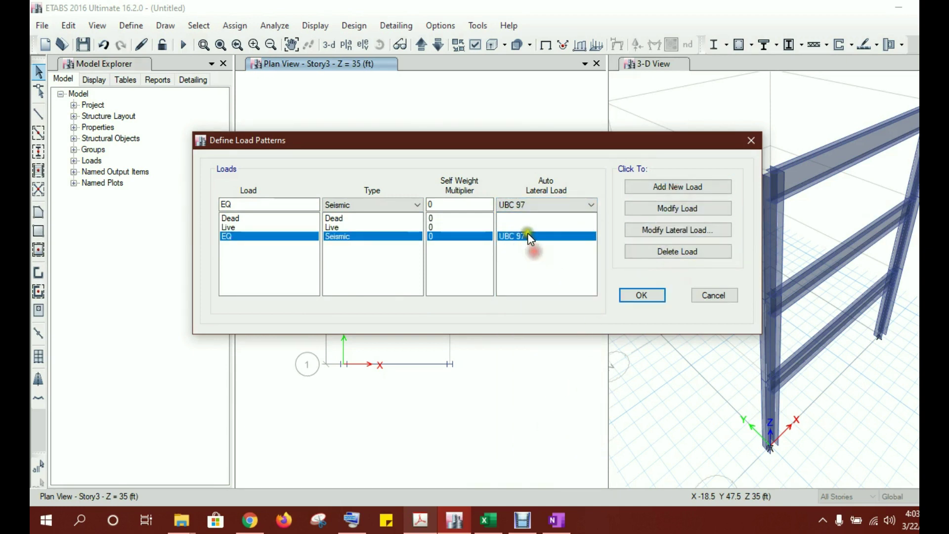
pyautogui.click(650, 231)
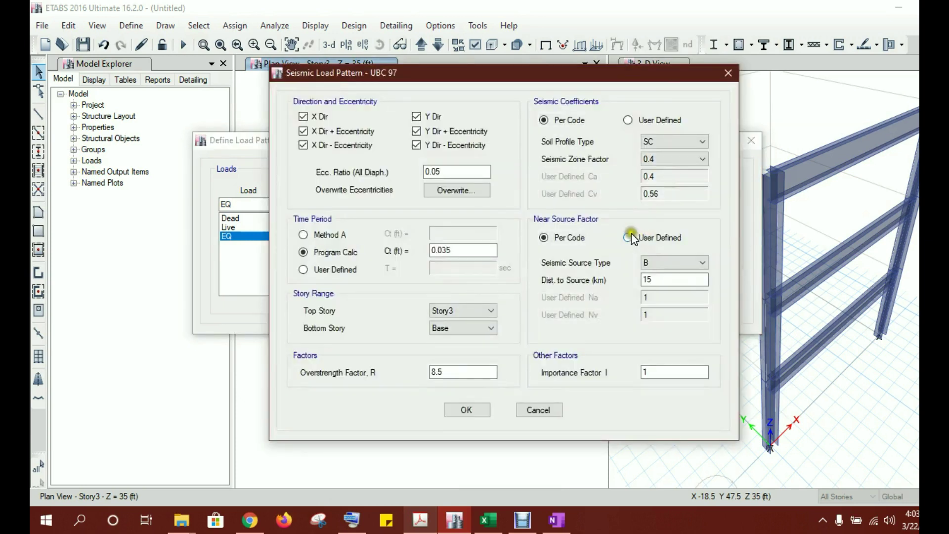
pyautogui.click(430, 123)
pyautogui.click(407, 145)
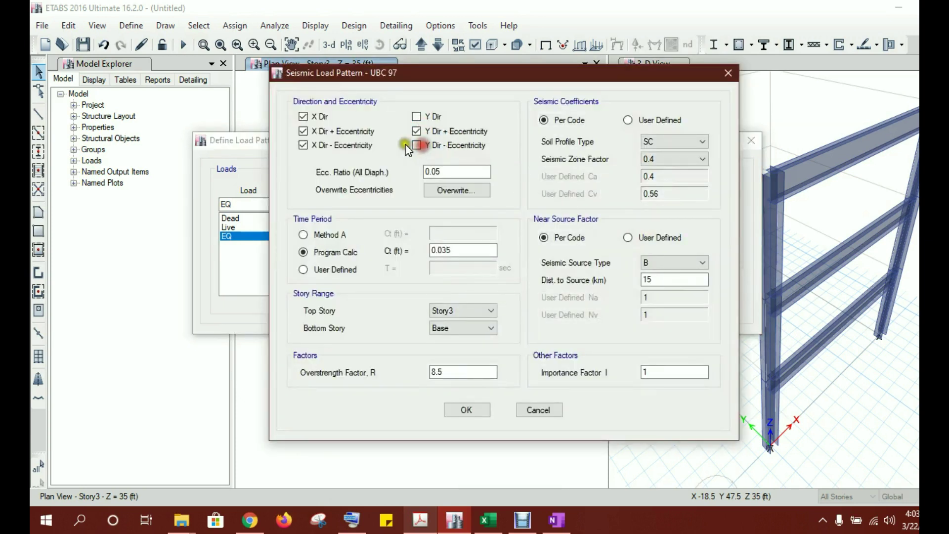
pyautogui.click(303, 145)
pyautogui.click(303, 131)
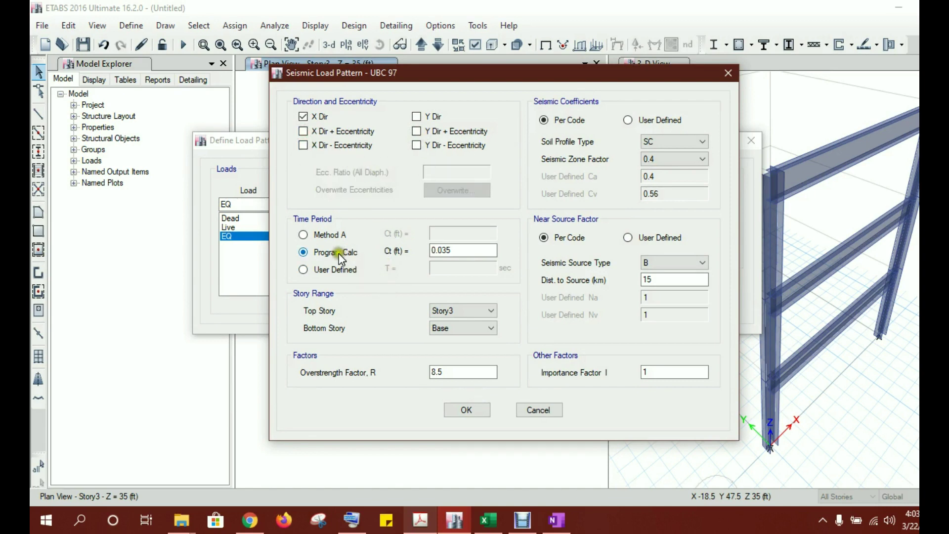
# Look up the period coefficient in the PDF's base shear calculation, then set Ct to 0.02 in the ETABS seismic load pattern
pyautogui.click(420, 520)
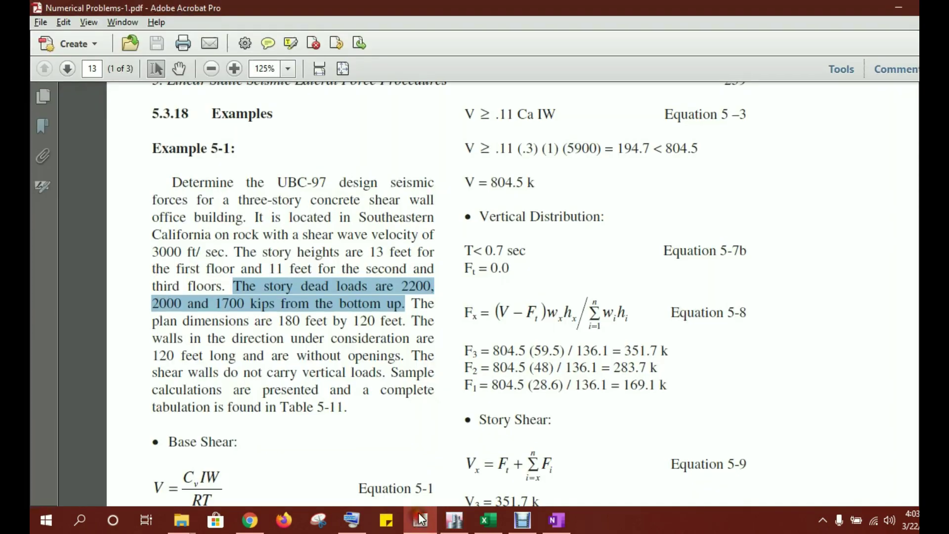
pyautogui.scroll(-5, 224, 363)
pyautogui.scroll(-2, 223, 362)
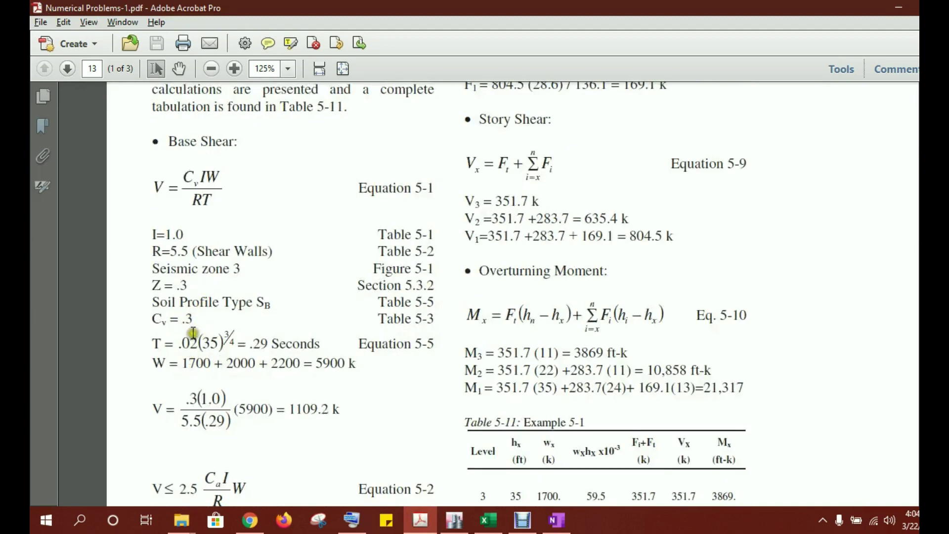
pyautogui.moveTo(198, 342); pyautogui.dragTo(179, 345)
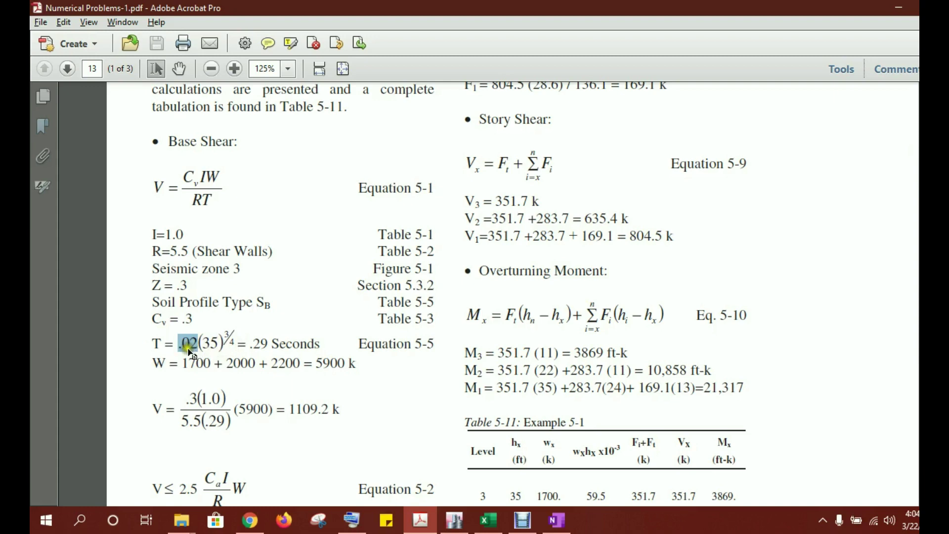
pyautogui.click(896, 7)
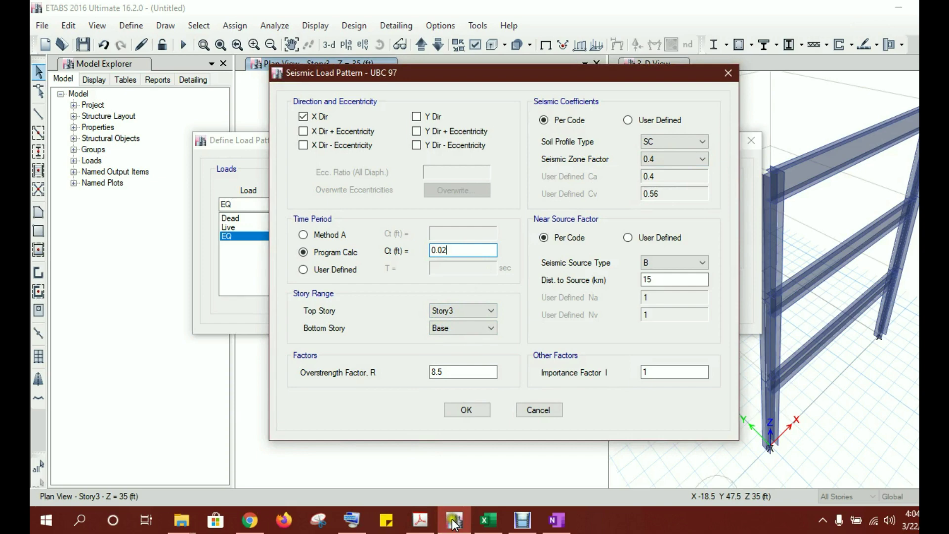
# Highlight the R value for shear walls in the PDF, then set the overstrength factor R to 5.5 in ETABS
pyautogui.click(421, 520)
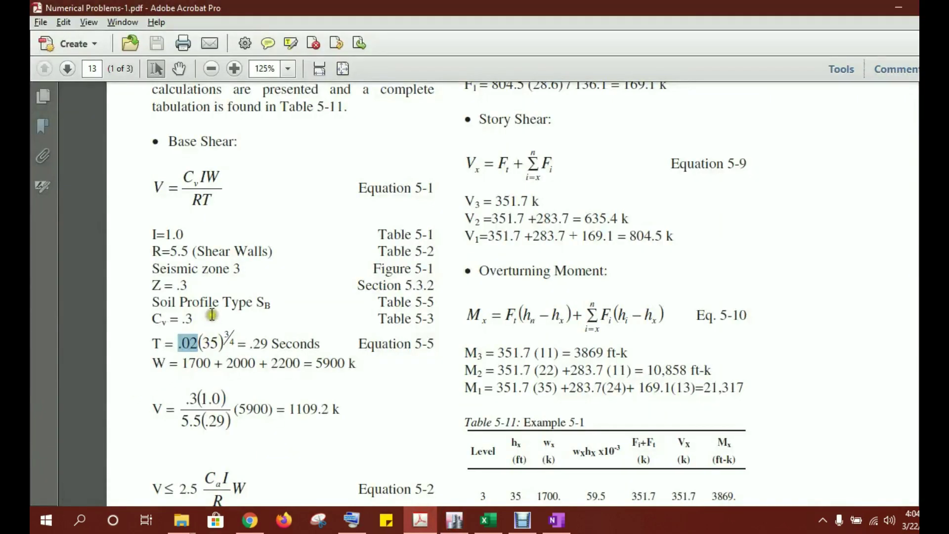
pyautogui.moveTo(188, 251); pyautogui.dragTo(152, 251)
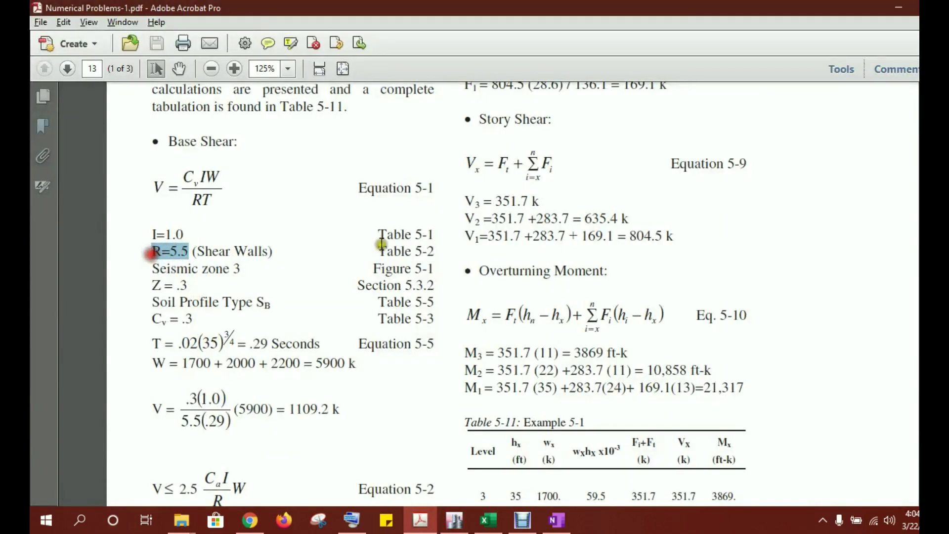
pyautogui.click(897, 6)
pyautogui.moveTo(453, 372); pyautogui.dragTo(357, 379)
pyautogui.write('5.5')
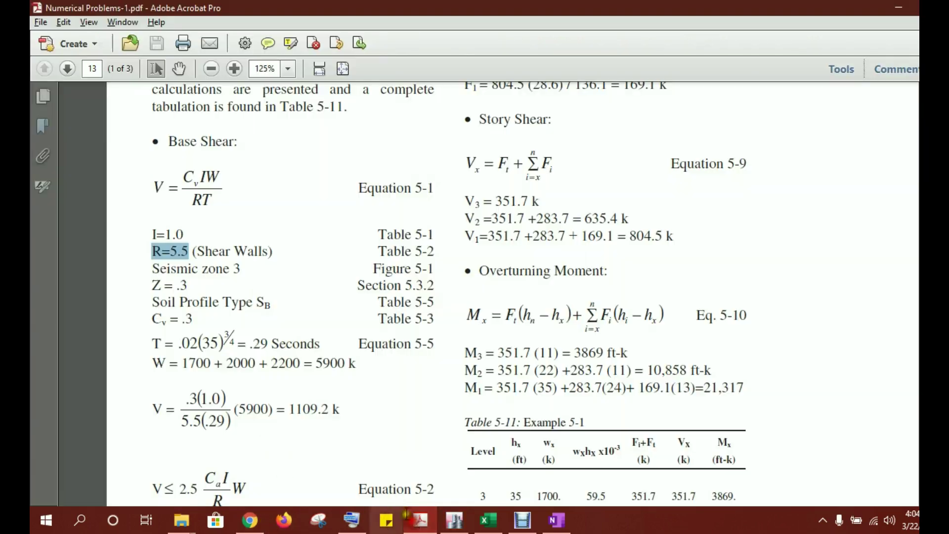
# Check the soil profile in the PDF's Example 5-1, then set the Soil Profile Type to SB in ETABS
pyautogui.click(421, 519)
pyautogui.scroll(4, 219, 270)
pyautogui.scroll(-4, 219, 269)
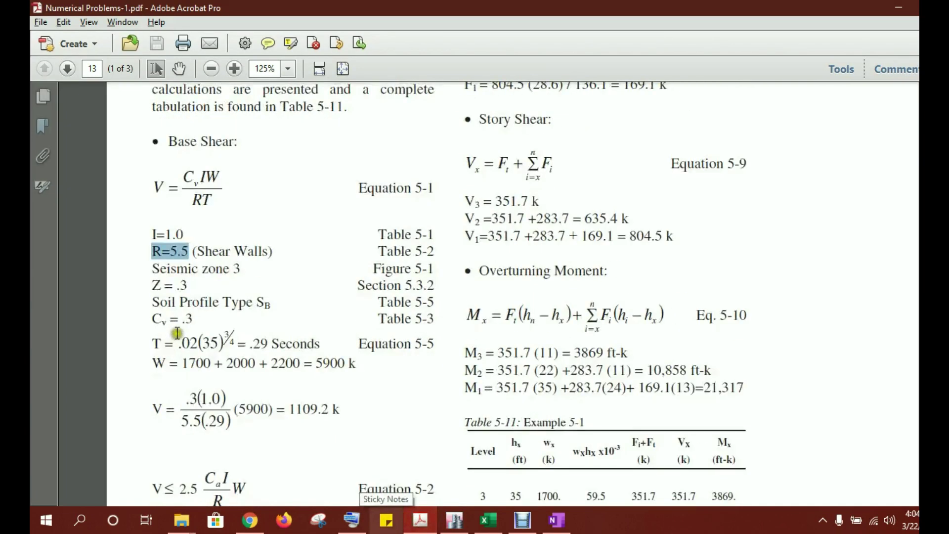
pyautogui.click(272, 301)
pyautogui.scroll(5, 267, 296)
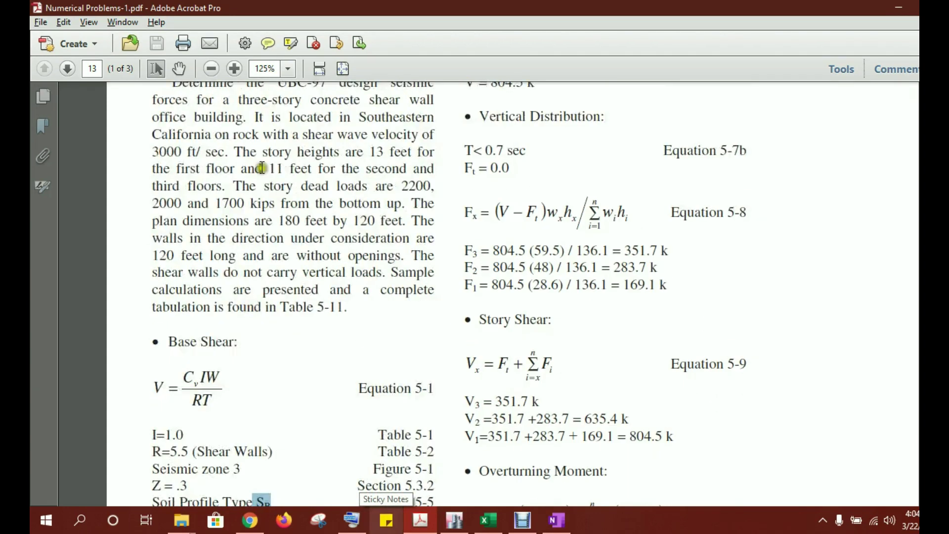
pyautogui.scroll(-3, 240, 160)
pyautogui.doubleClick(261, 402)
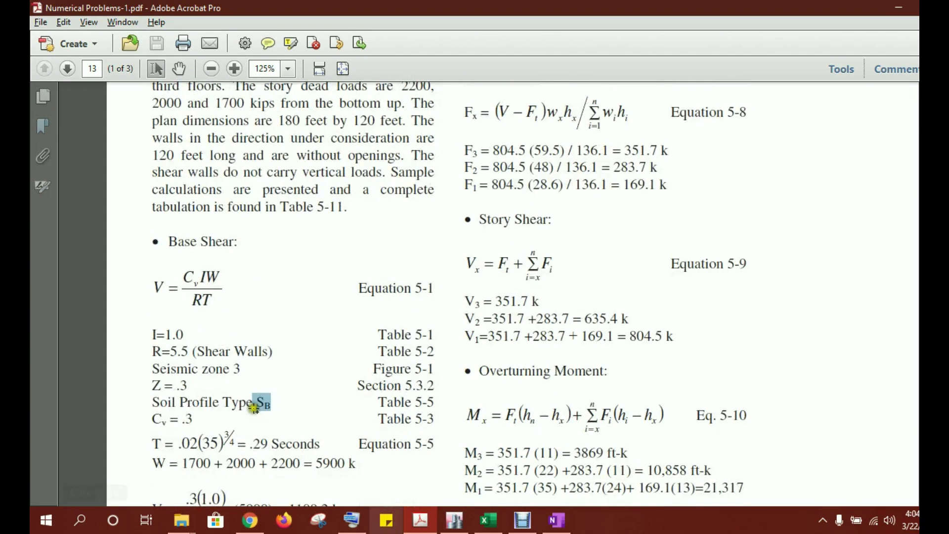
pyautogui.click(897, 7)
pyautogui.click(700, 141)
pyautogui.click(664, 164)
# Check the seismic zone in the PDF, set the Seismic Zone Factor to 0.3 in ETABS and accept the EQ load pattern definitions
pyautogui.hotkey('alt', 'Tab')
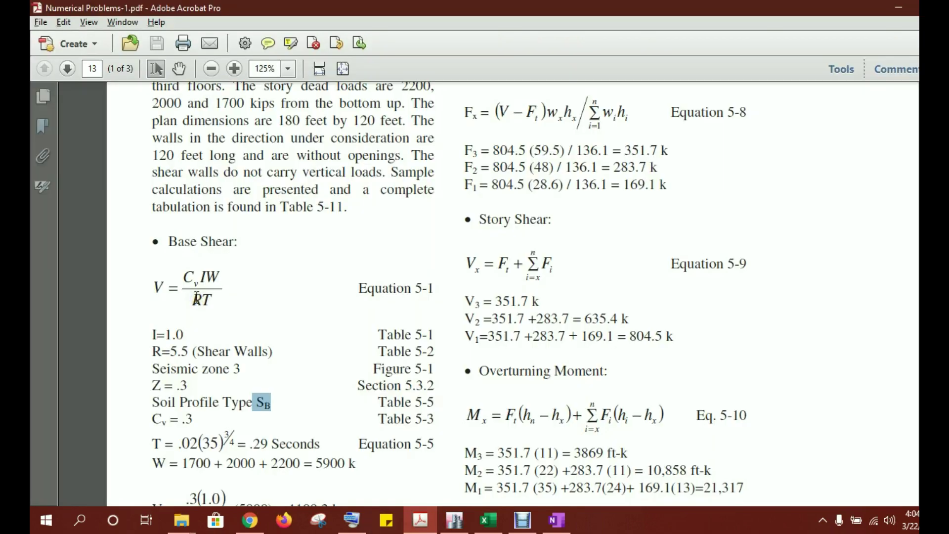
pyautogui.moveTo(189, 386); pyautogui.dragTo(151, 369)
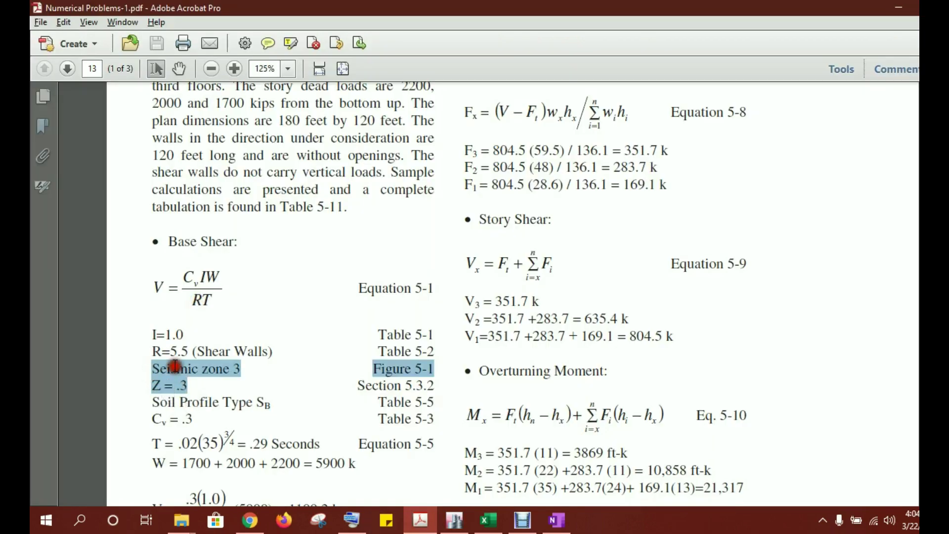
pyautogui.click(898, 7)
pyautogui.click(677, 158)
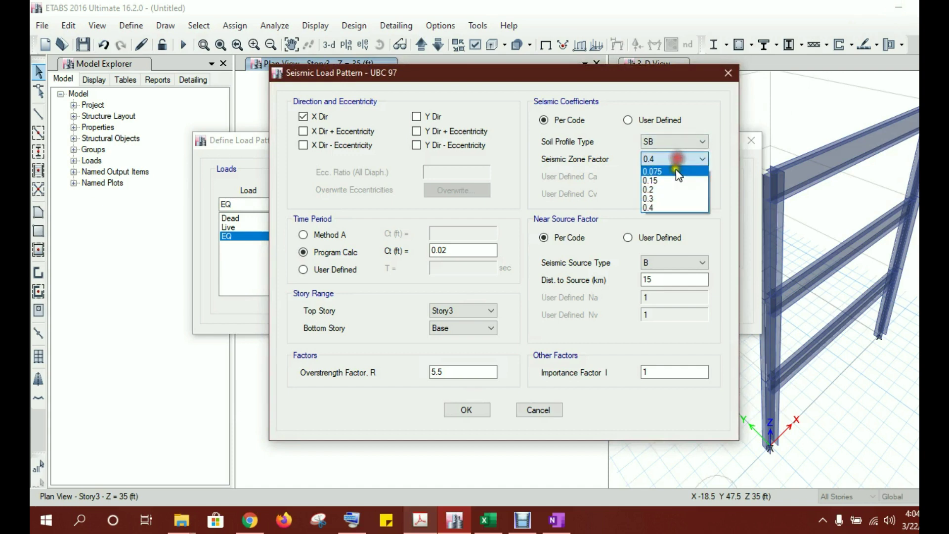
pyautogui.click(672, 198)
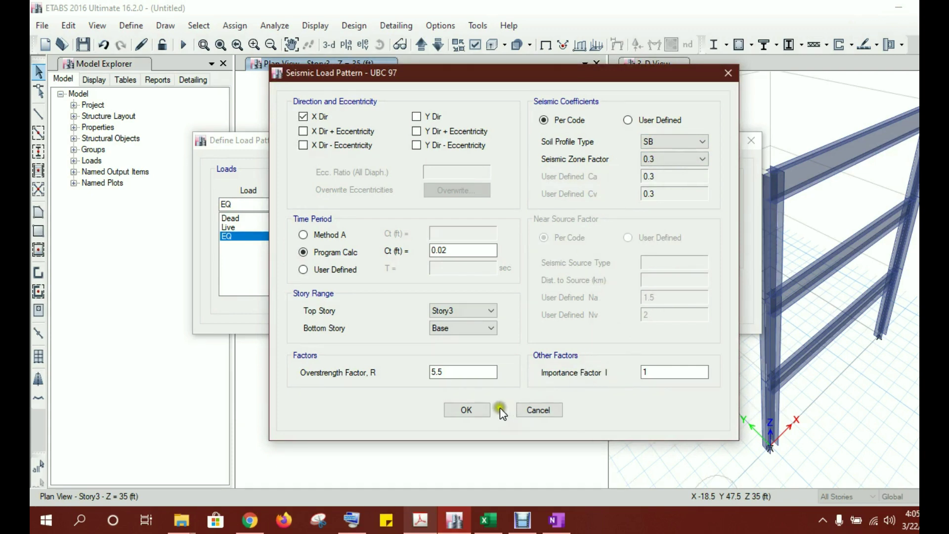
pyautogui.click(468, 410)
pyautogui.click(645, 294)
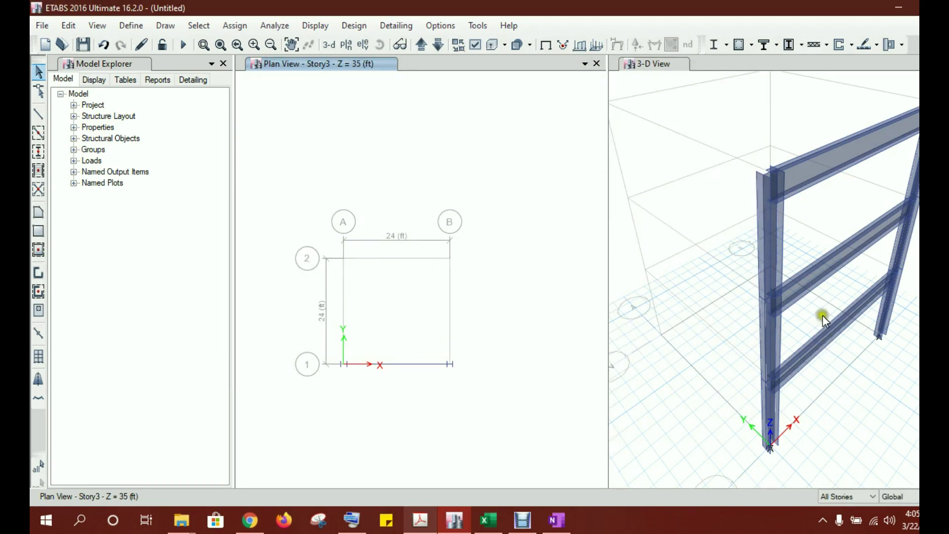
# Highlight the sentence giving the story dead loads in the PDF's Example 5-1 and return to the ETABS model
pyautogui.hotkey('alt', 'Tab')
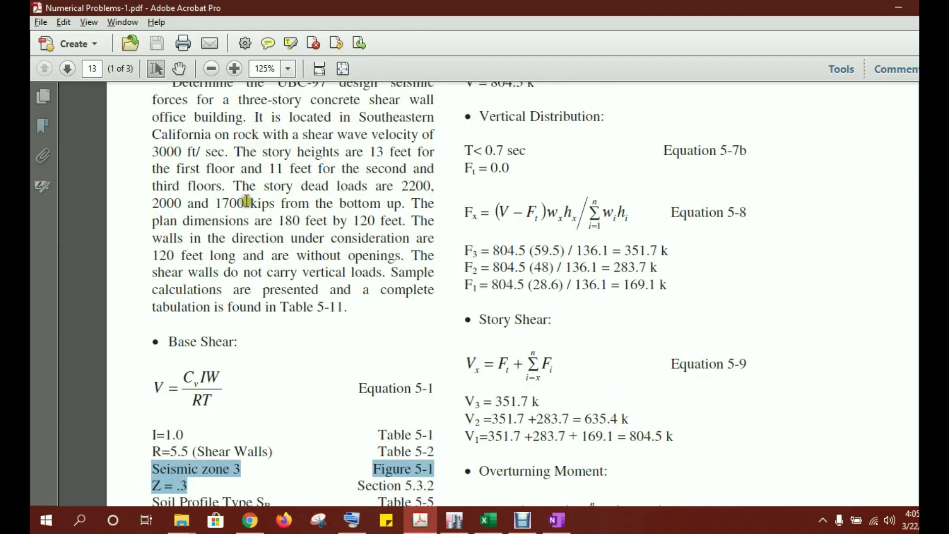
pyautogui.moveTo(237, 186); pyautogui.dragTo(405, 204)
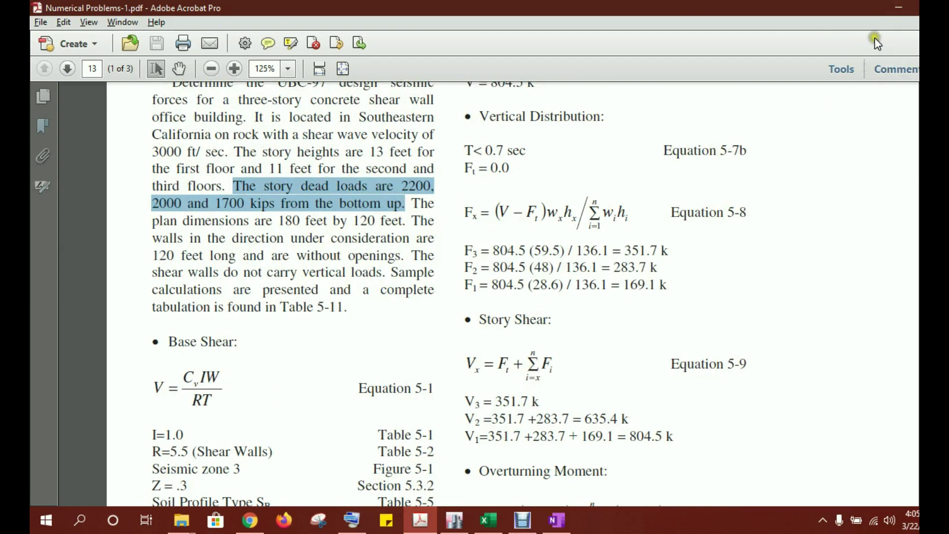
pyautogui.hotkey('alt', 'Tab')
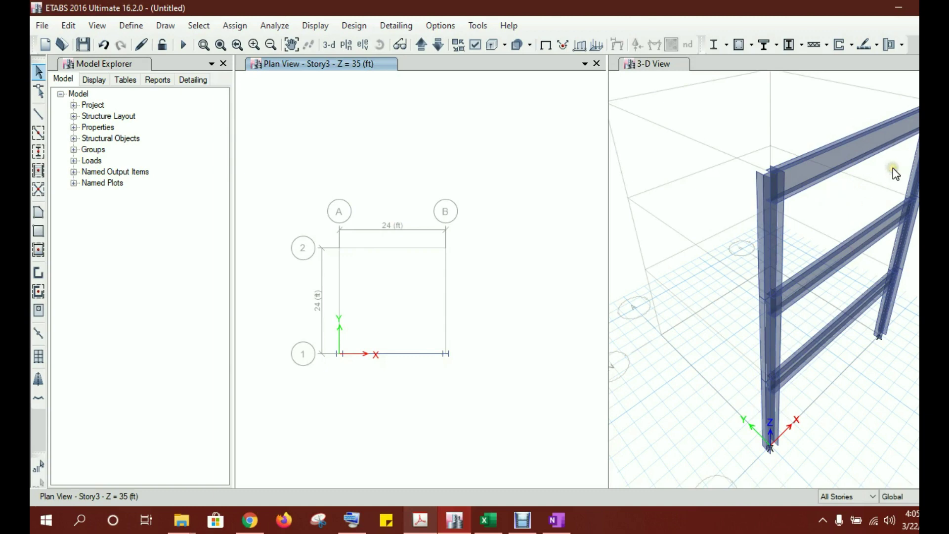
pyautogui.click(420, 520)
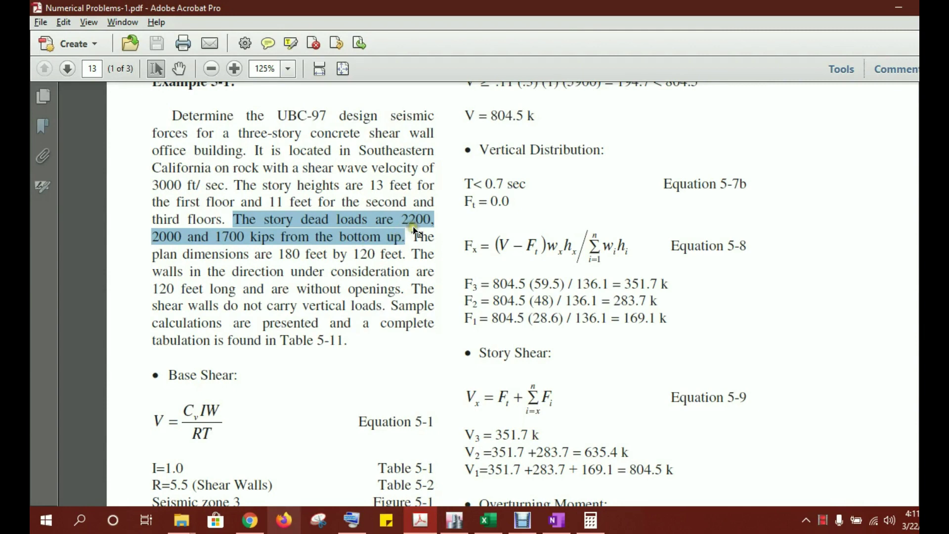
pyautogui.hotkey('alt', 'Tab')
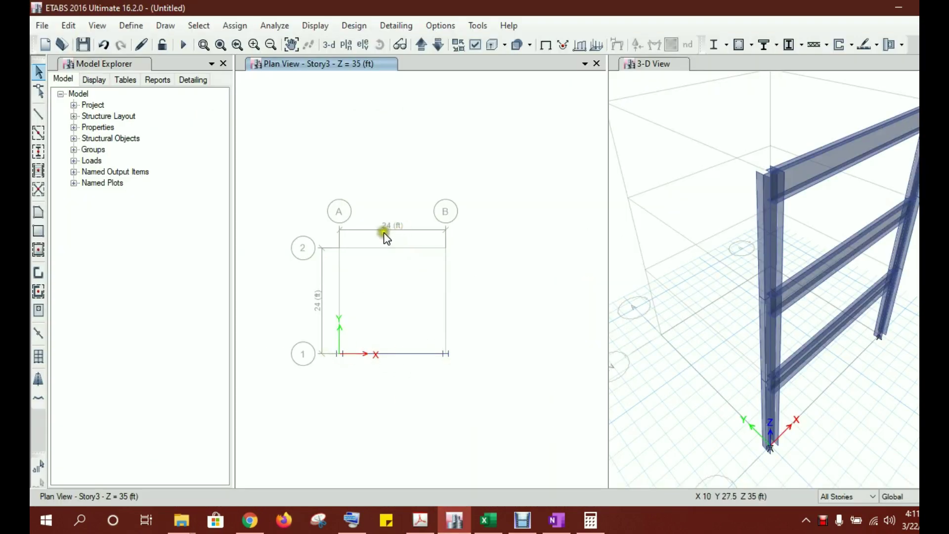
# Check the first story's dead load in the PDF and assign a uniform Dead gravity load of 2200/24 kip/ft to the lowest beam in ETABS
pyautogui.click(830, 334)
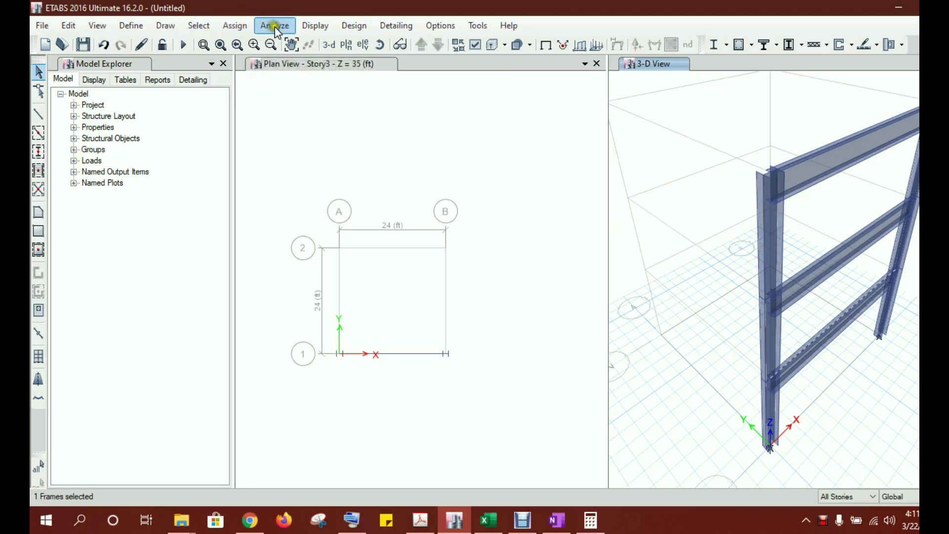
pyautogui.click(241, 27)
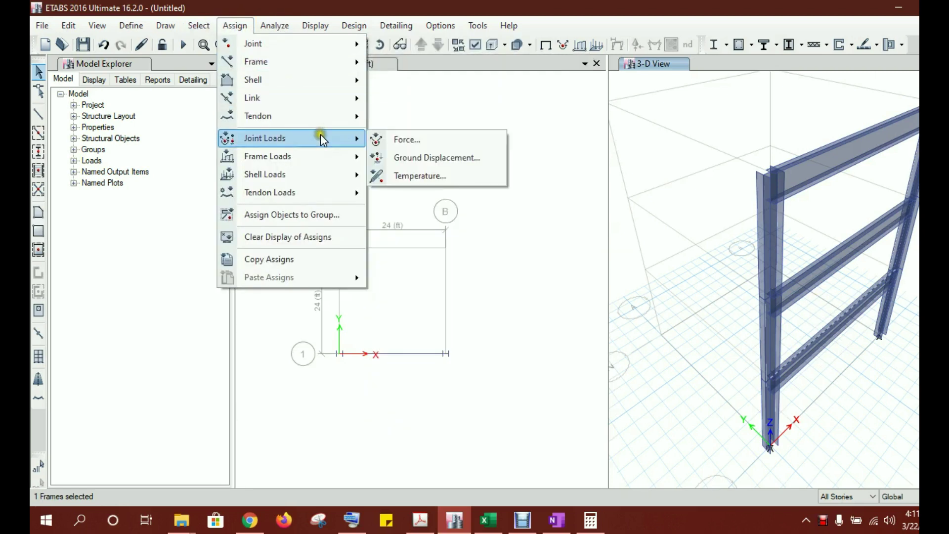
pyautogui.click(335, 157)
pyautogui.click(406, 175)
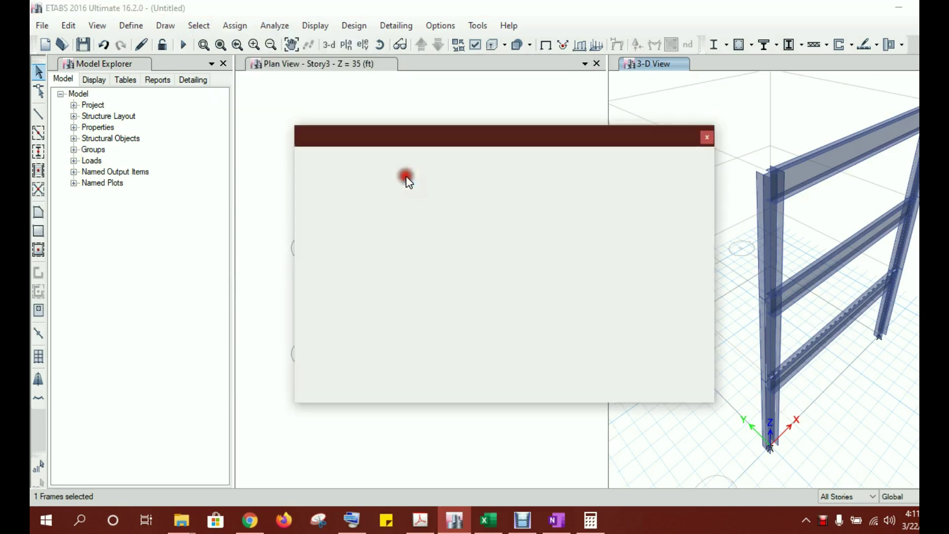
pyautogui.moveTo(464, 135); pyautogui.dragTo(607, 100)
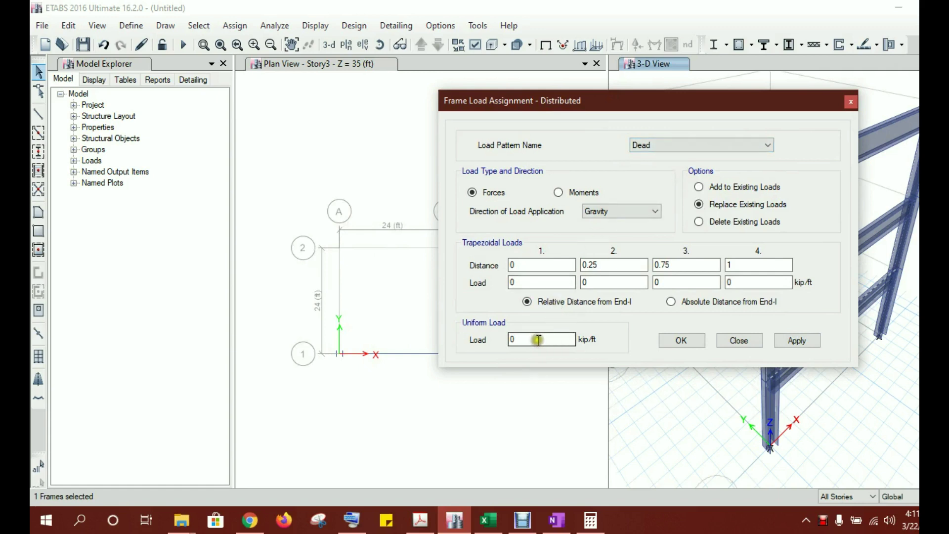
pyautogui.doubleClick(571, 339)
pyautogui.click(420, 520)
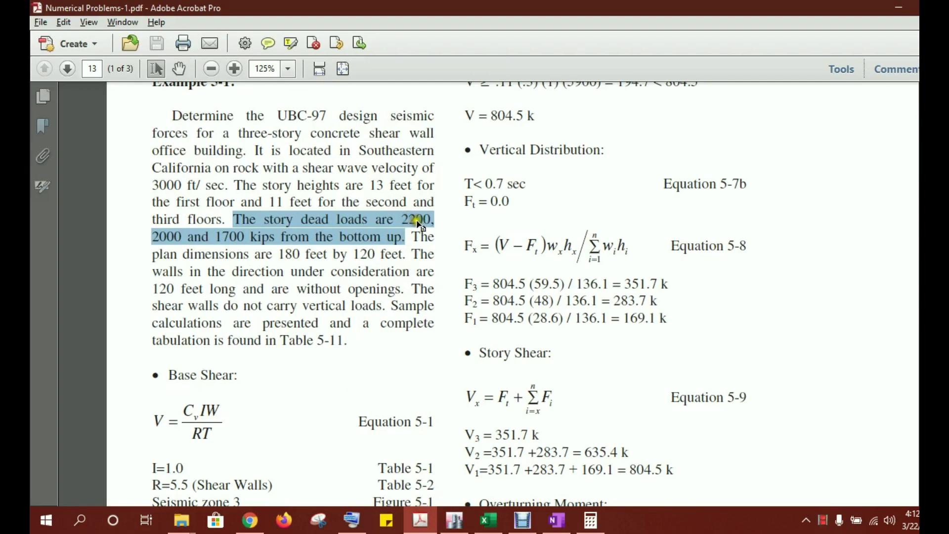
pyautogui.hotkey('alt', 'Tab')
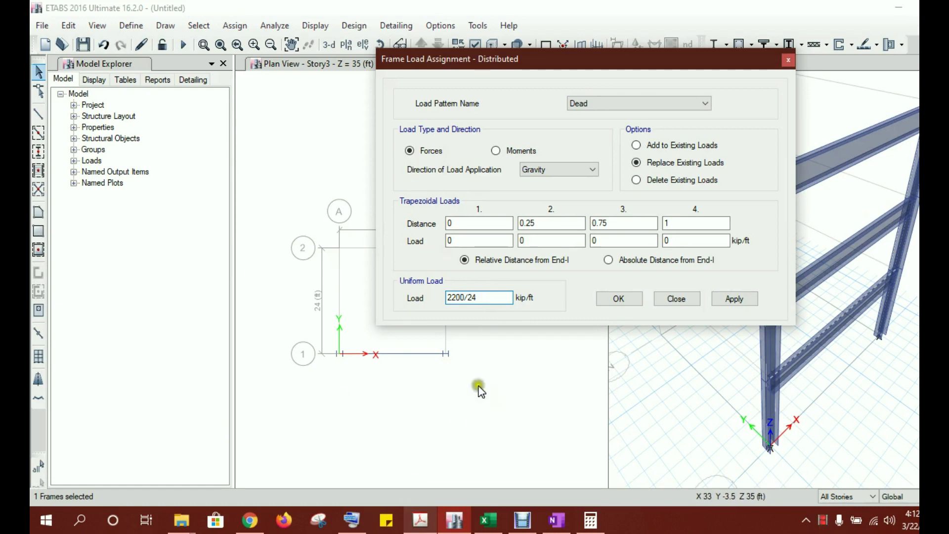
pyautogui.click(478, 298)
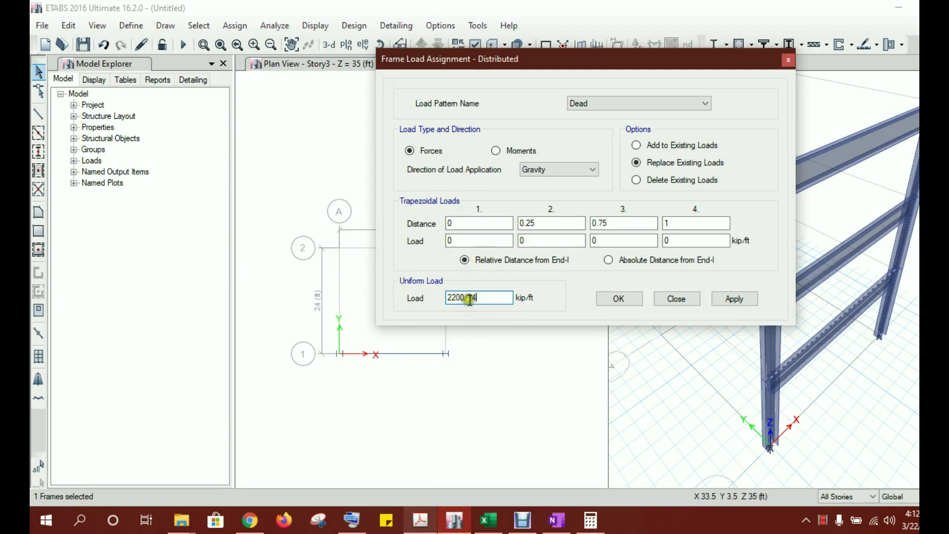
pyautogui.click(495, 283)
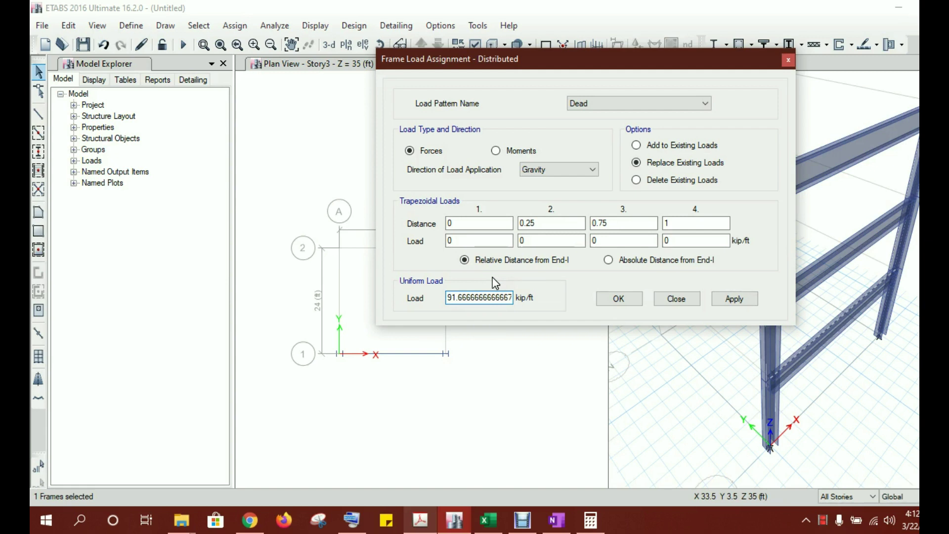
pyautogui.click(727, 299)
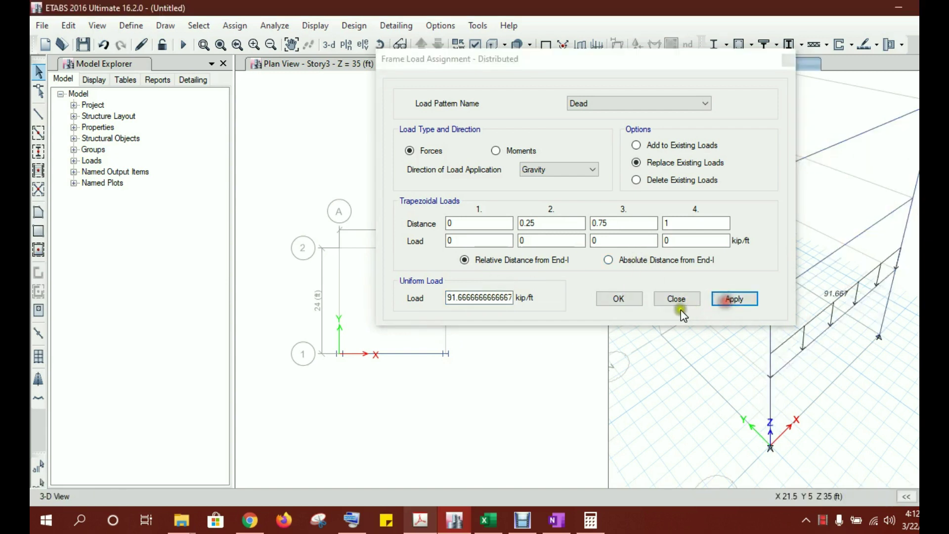
pyautogui.click(607, 298)
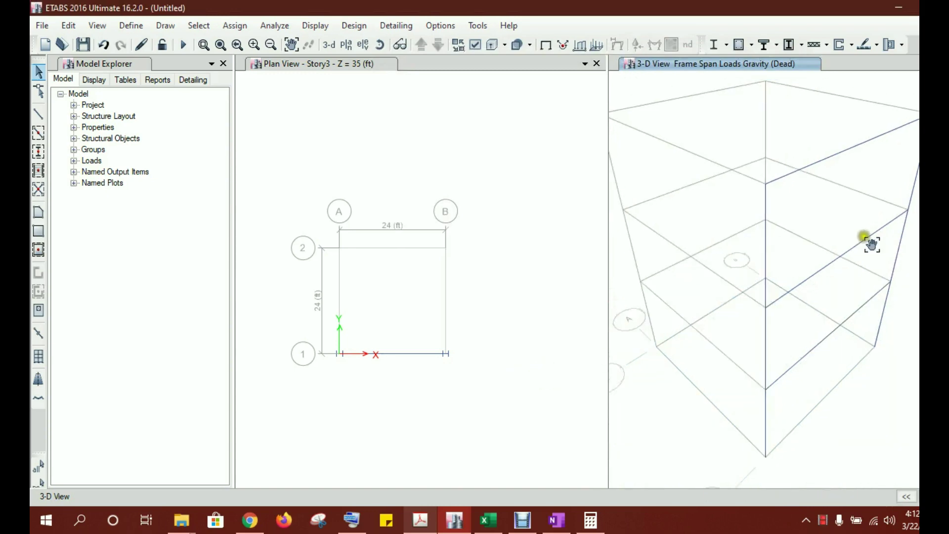
# Check the second story's dead load in the PDF and assign a uniform Dead gravity load of 2000/24 kip/ft to the middle beam
pyautogui.click(834, 254)
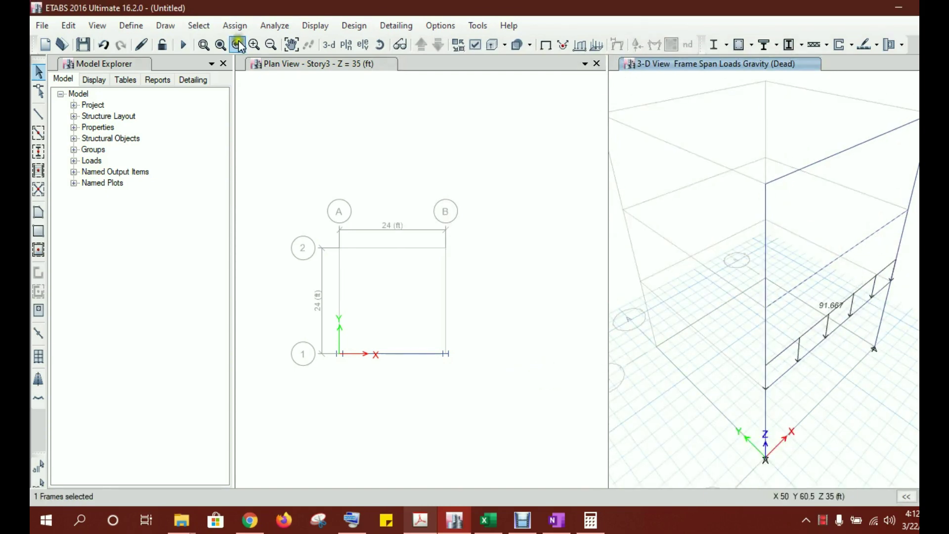
pyautogui.click(421, 520)
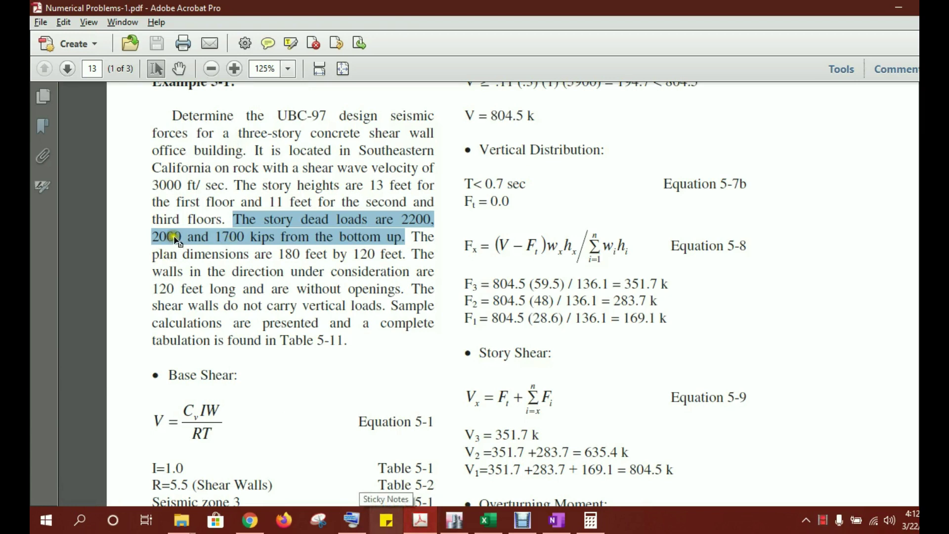
pyautogui.click(892, 9)
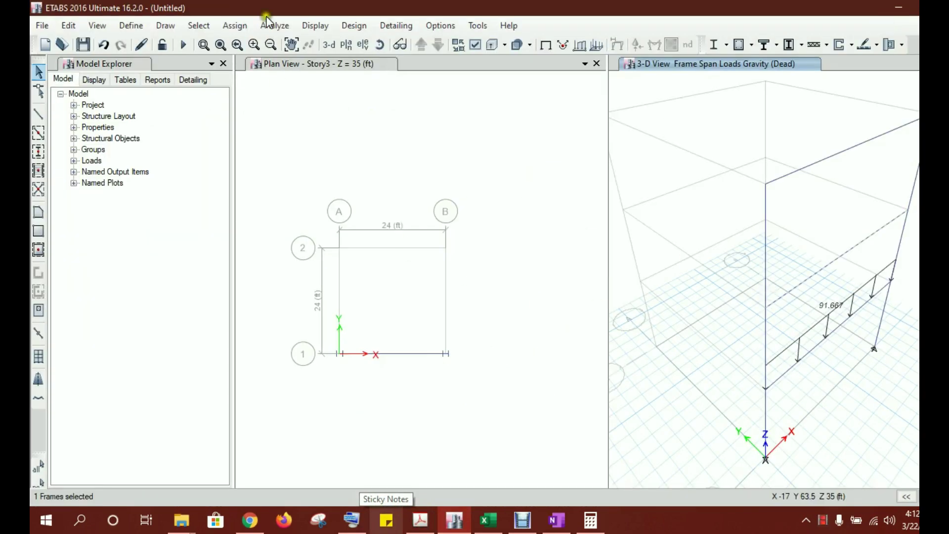
pyautogui.click(234, 25)
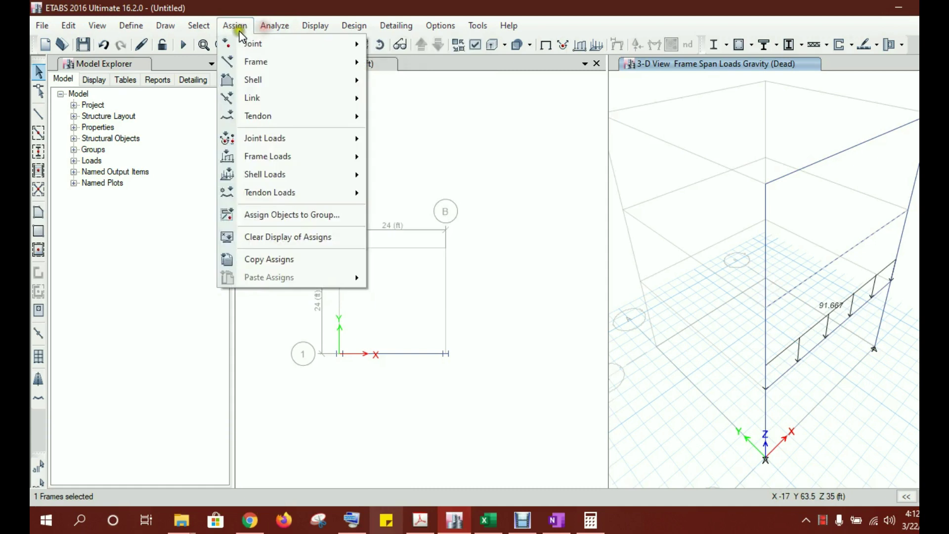
pyautogui.moveTo(287, 160)
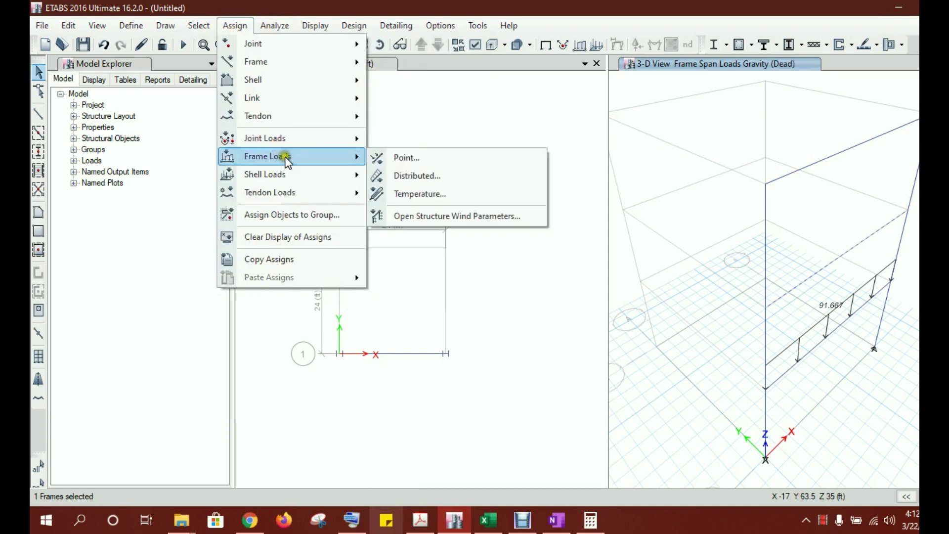
pyautogui.click(412, 175)
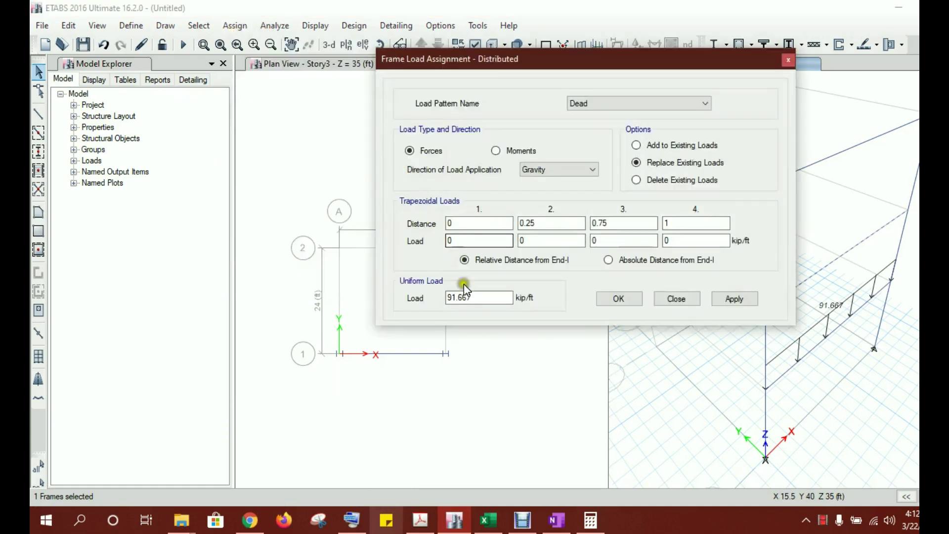
pyautogui.moveTo(500, 297); pyautogui.dragTo(381, 303)
pyautogui.write('2000/24')
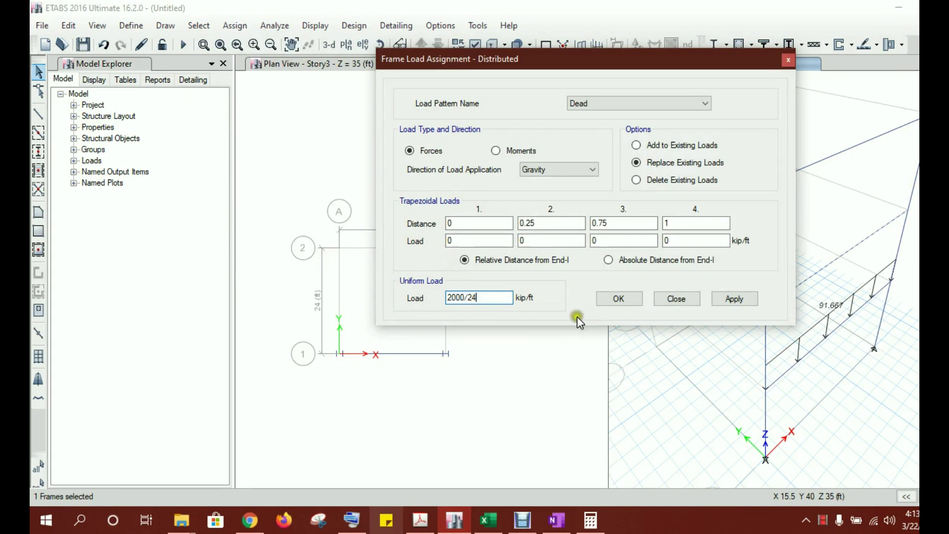
pyautogui.press('Tab')
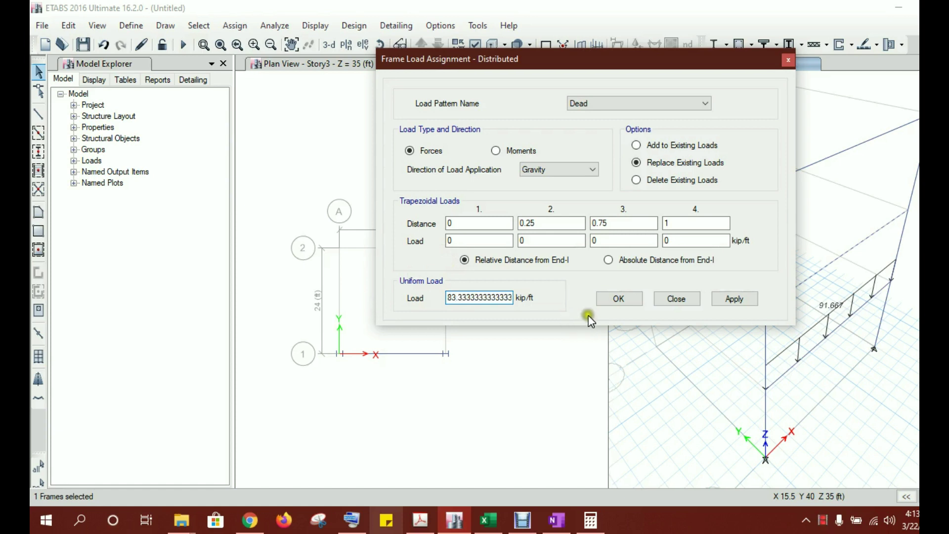
pyautogui.click(726, 299)
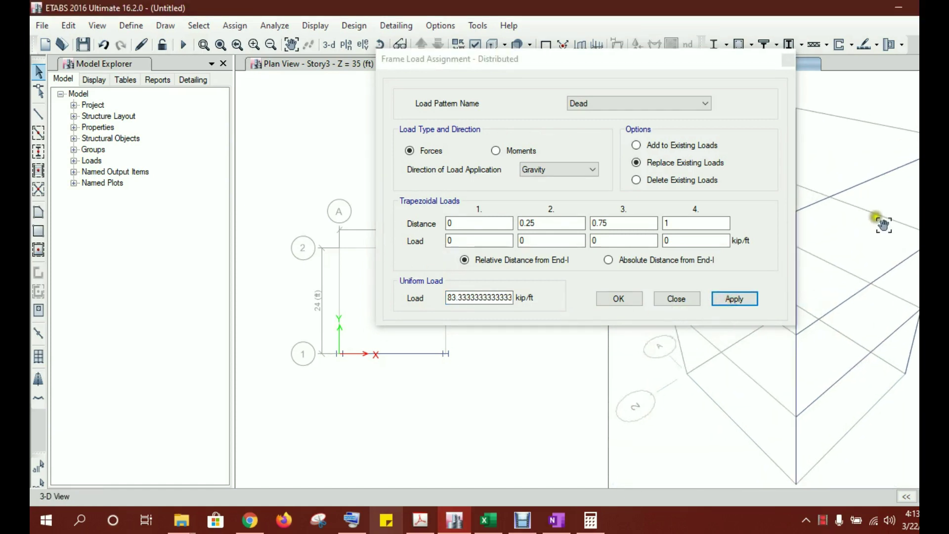
# Check the third story's dead load in the PDF and assign a uniform Dead gravity load of 1700/24 kip/ft to the top beam
pyautogui.click(855, 170)
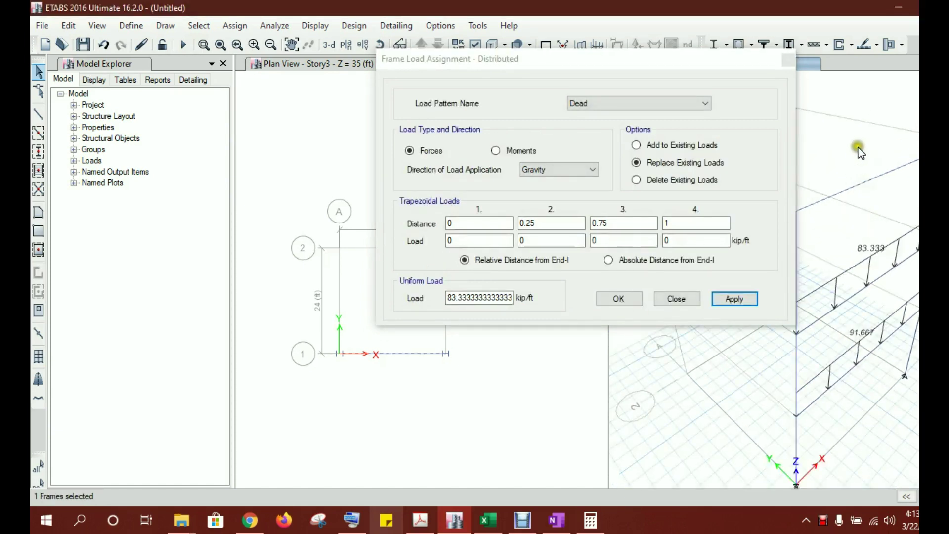
pyautogui.click(415, 525)
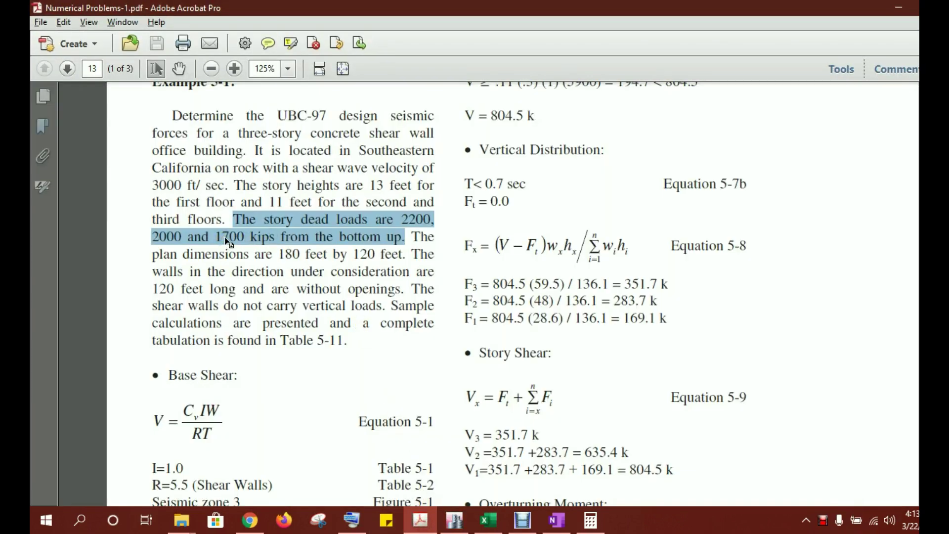
pyautogui.click(898, 9)
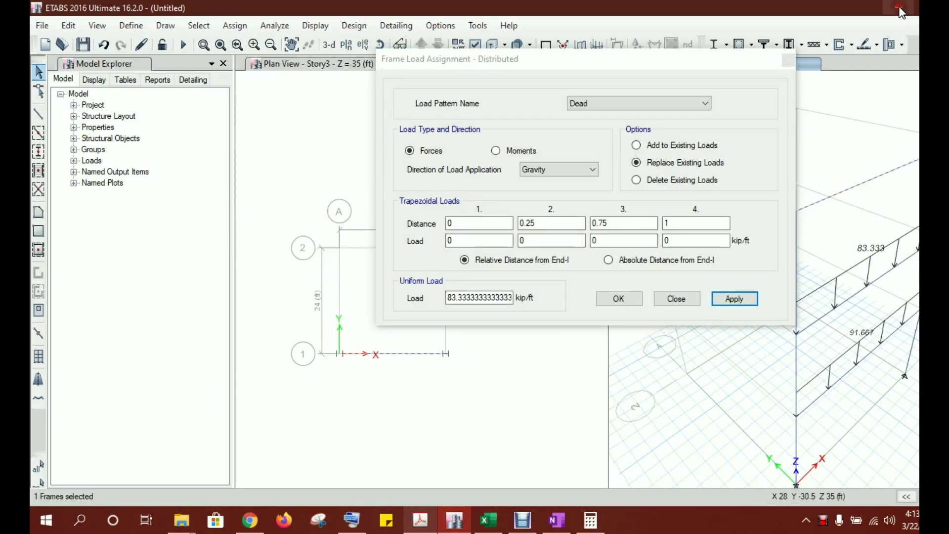
pyautogui.doubleClick(501, 296)
pyautogui.write('1700/')
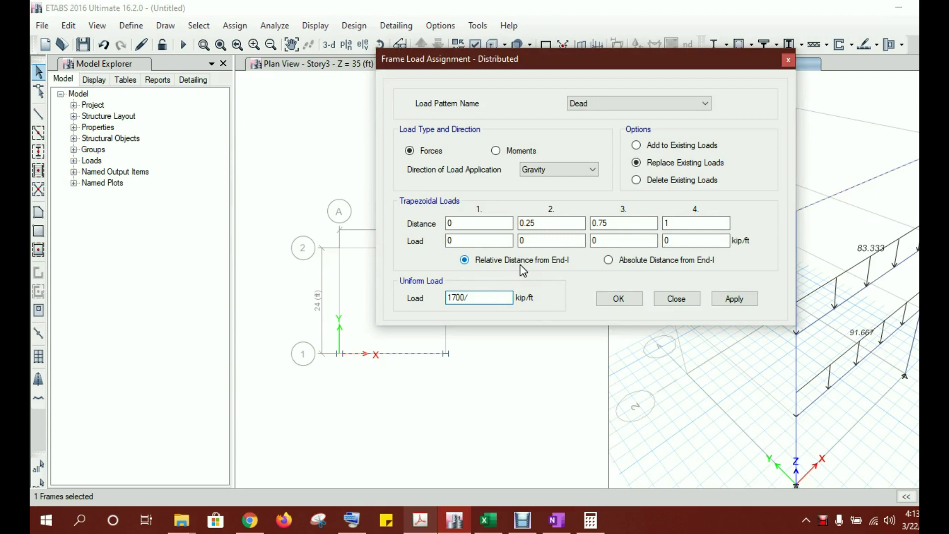
pyautogui.write('24')
pyautogui.press('Return')
pyautogui.click(734, 298)
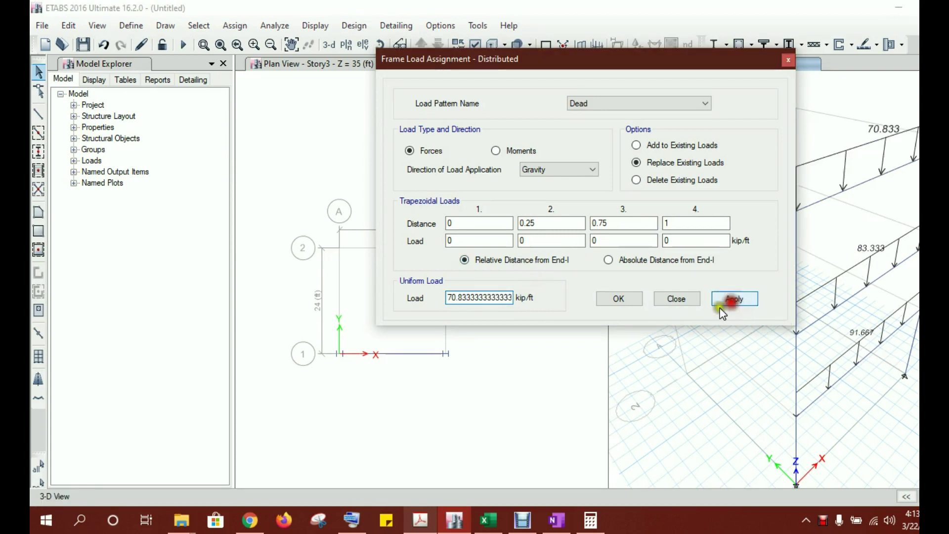
pyautogui.click(619, 299)
# Assign fixed restraints, with all translations and rotations restrained, to the two base joints of the frame
pyautogui.moveTo(746, 296); pyautogui.dragTo(761, 318, button='middle')
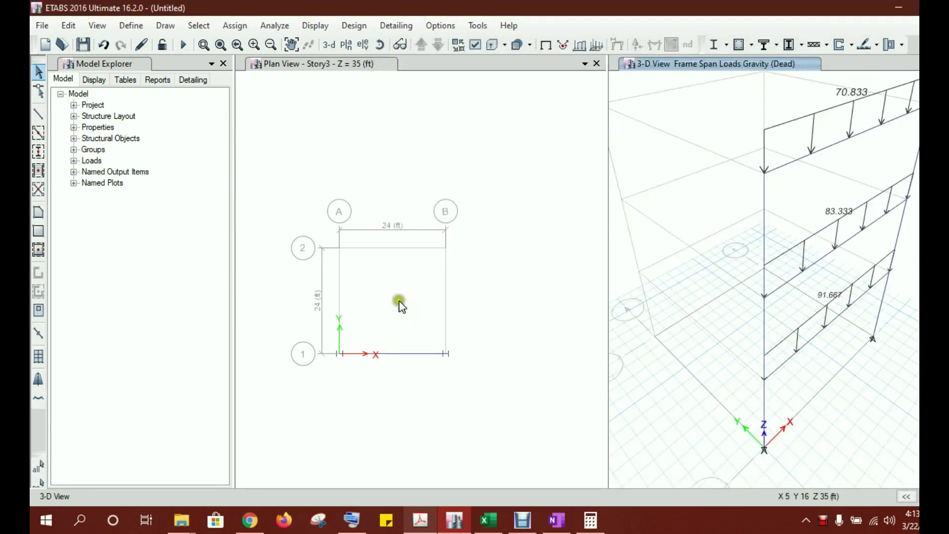
pyautogui.click(399, 213)
pyautogui.click(746, 445)
pyautogui.click(805, 462)
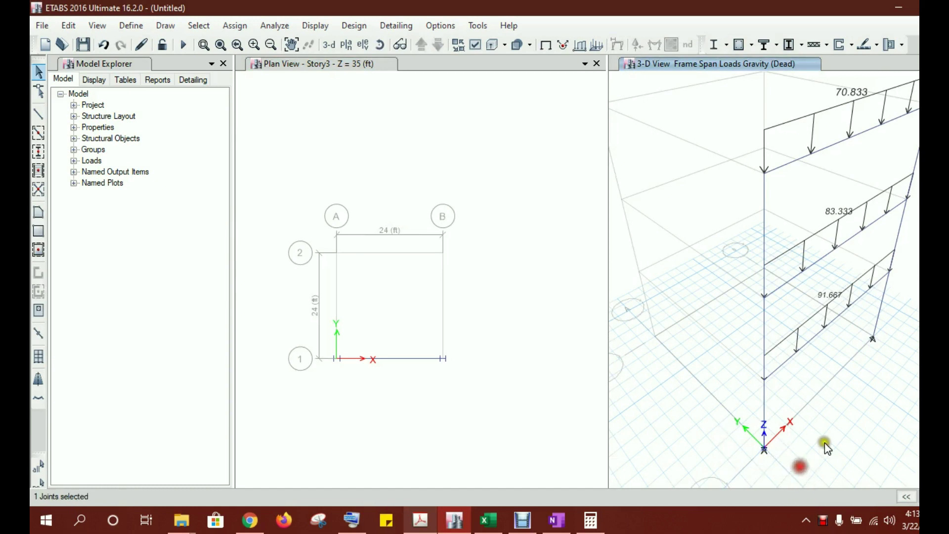
pyautogui.moveTo(860, 327); pyautogui.dragTo(887, 369)
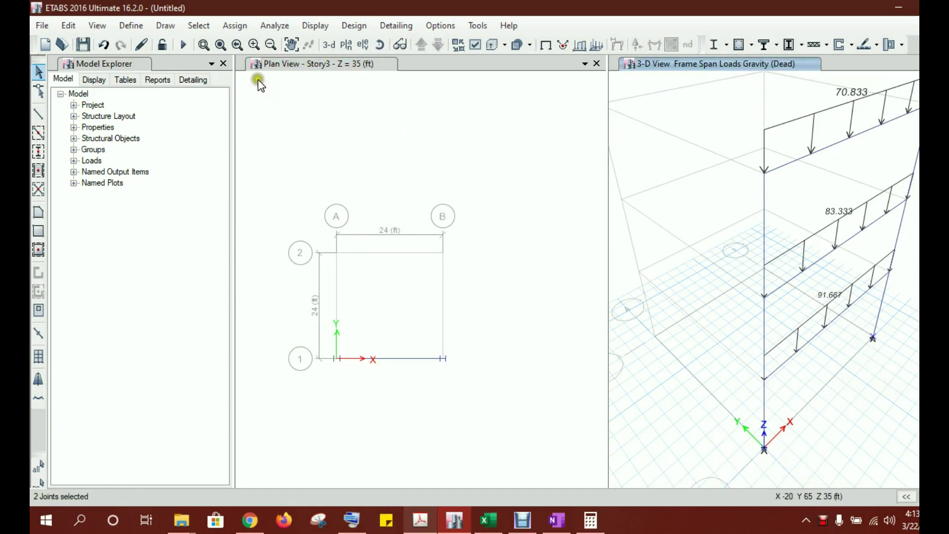
pyautogui.click(235, 25)
pyautogui.moveTo(257, 43)
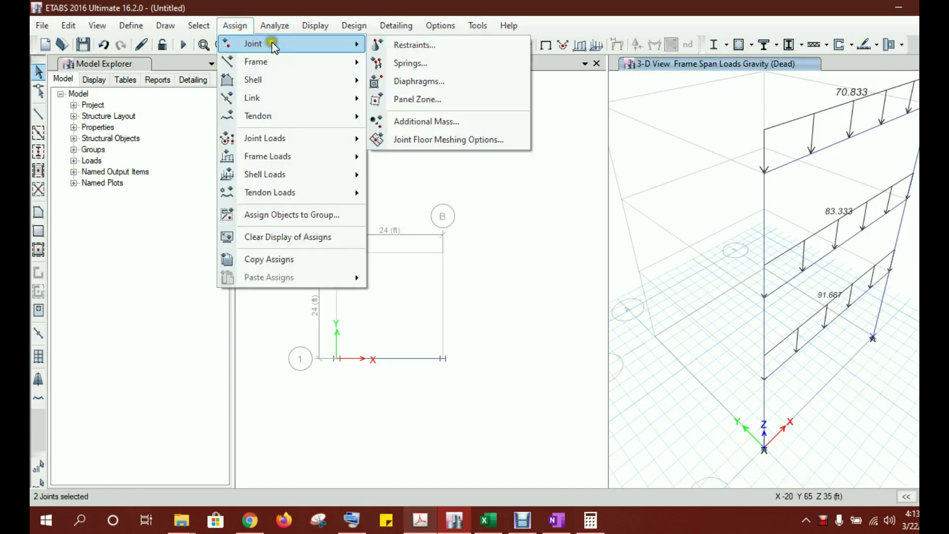
pyautogui.click(435, 49)
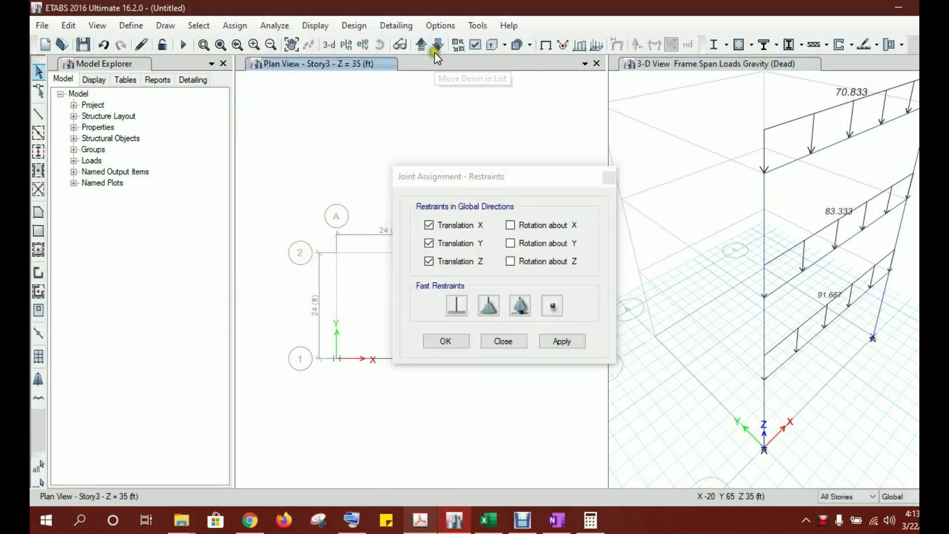
pyautogui.click(456, 304)
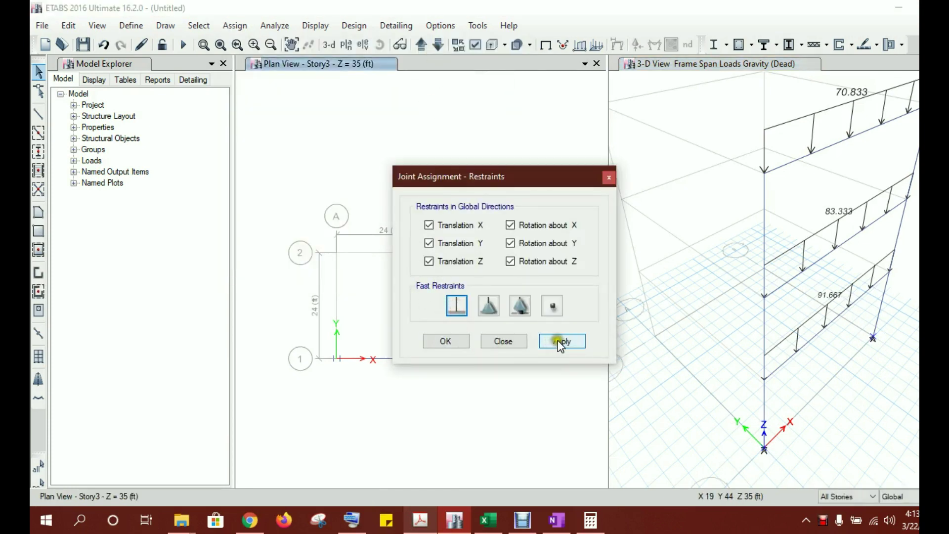
pyautogui.click(559, 341)
pyautogui.click(448, 342)
pyautogui.click(773, 394)
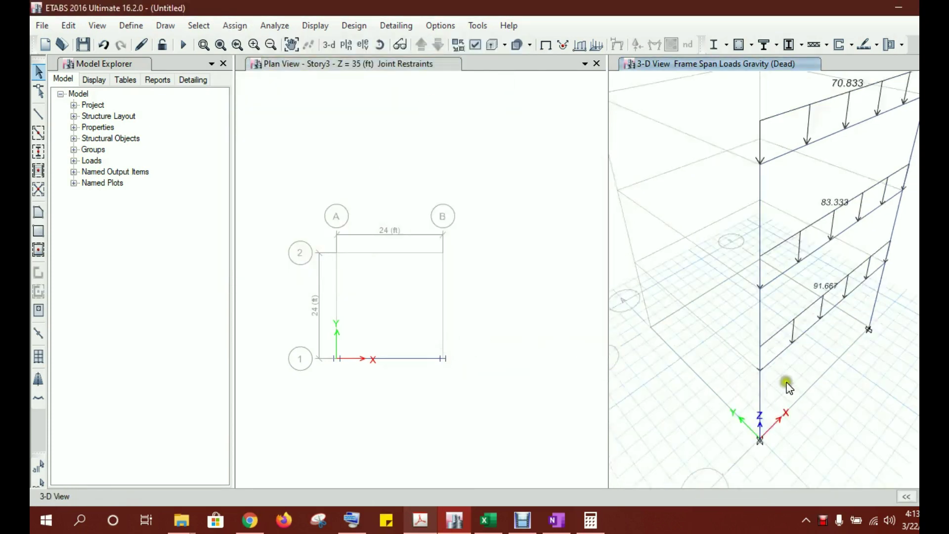
pyautogui.moveTo(791, 267); pyautogui.dragTo(779, 287, button='middle')
pyautogui.click(127, 30)
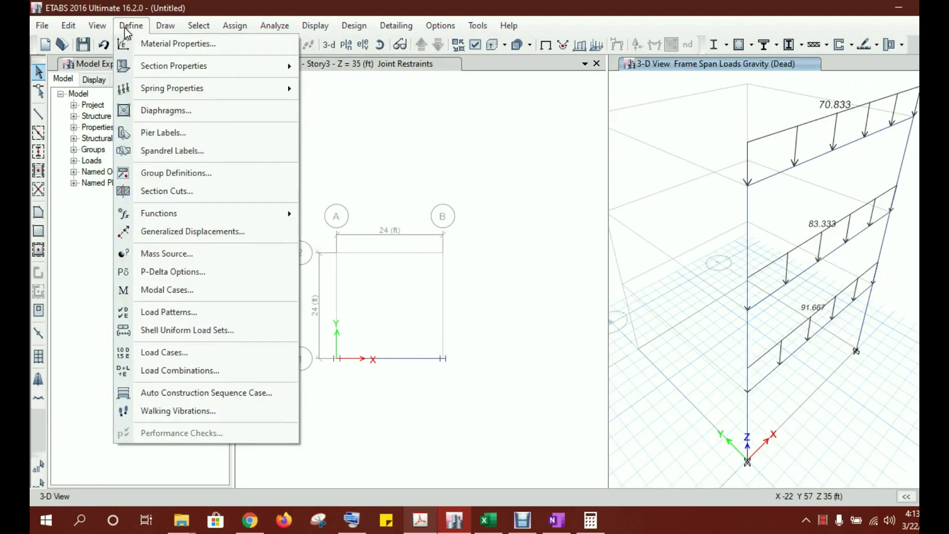
pyautogui.click(346, 141)
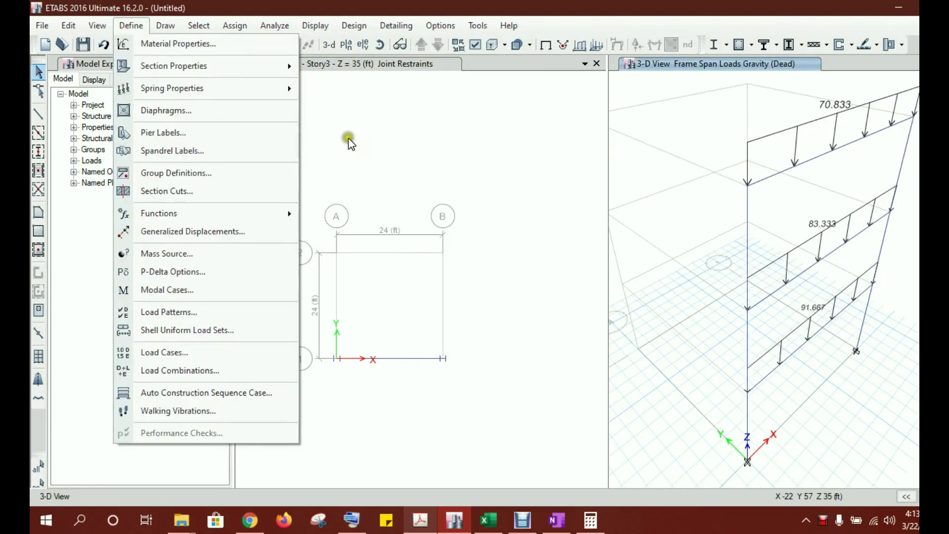
# Limit the building's active degrees of freedom to the XZ plane (UX, UZ and RY)
pyautogui.click(278, 28)
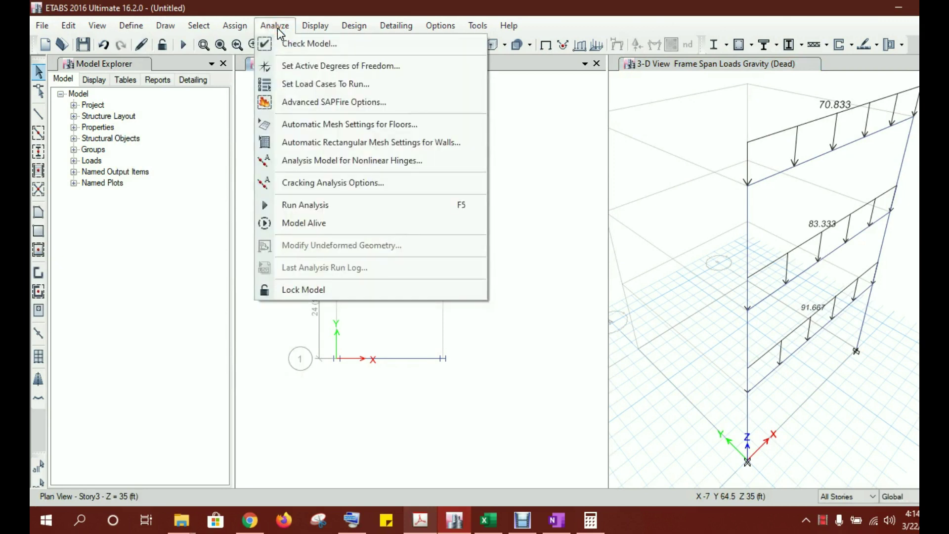
pyautogui.click(328, 67)
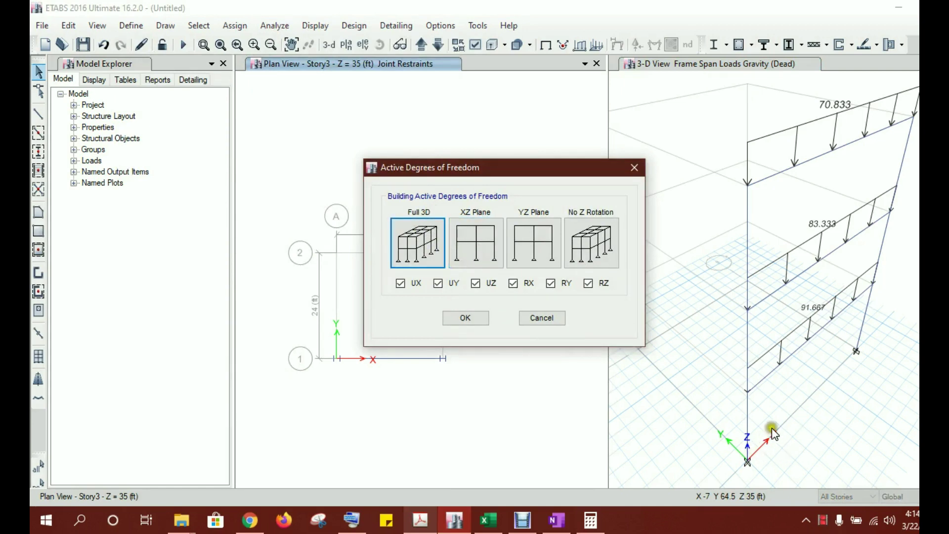
pyautogui.click(474, 237)
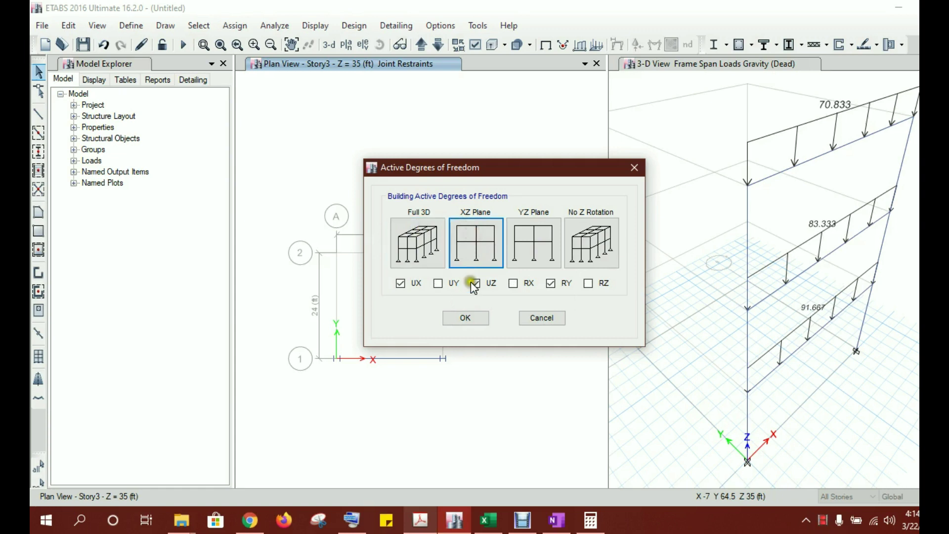
pyautogui.click(470, 317)
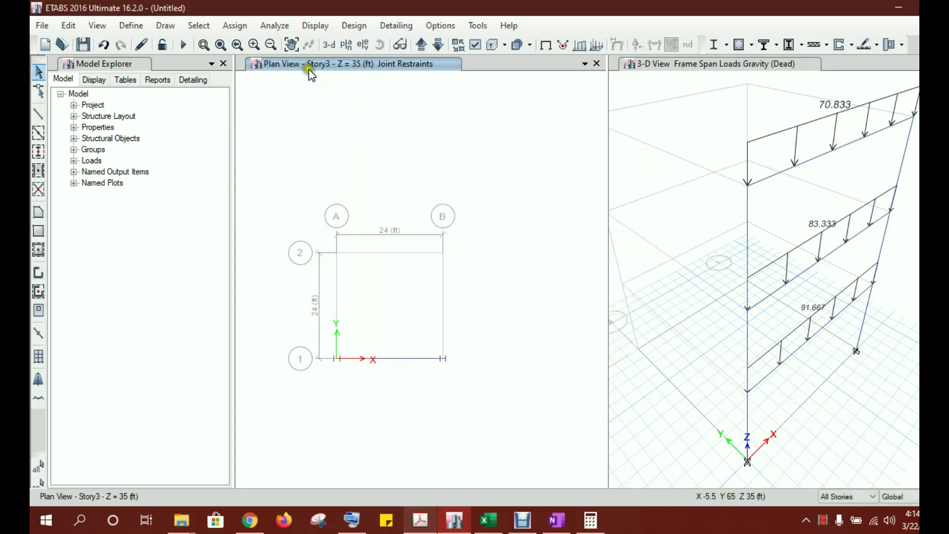
# Start the analysis run and, for saving the model, create a folder named Seismic Analysis Building Frame on the Desktop
pyautogui.click(274, 27)
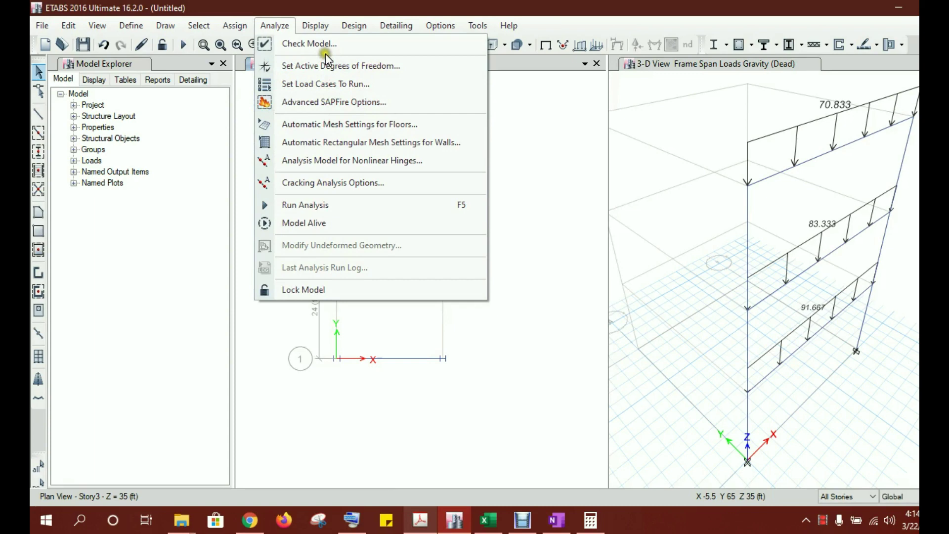
pyautogui.click(325, 204)
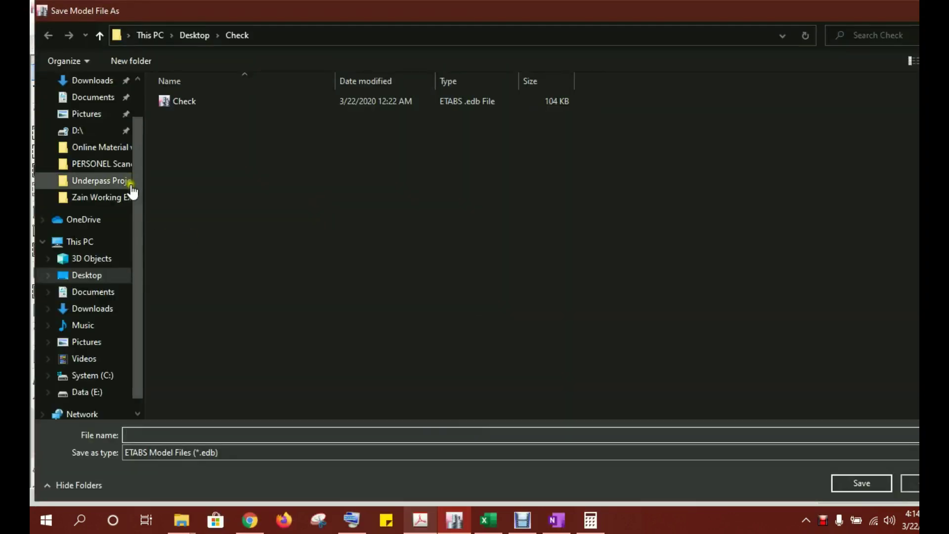
pyautogui.click(95, 275)
pyautogui.rightClick(425, 335)
pyautogui.moveTo(450, 309)
pyautogui.click(579, 305)
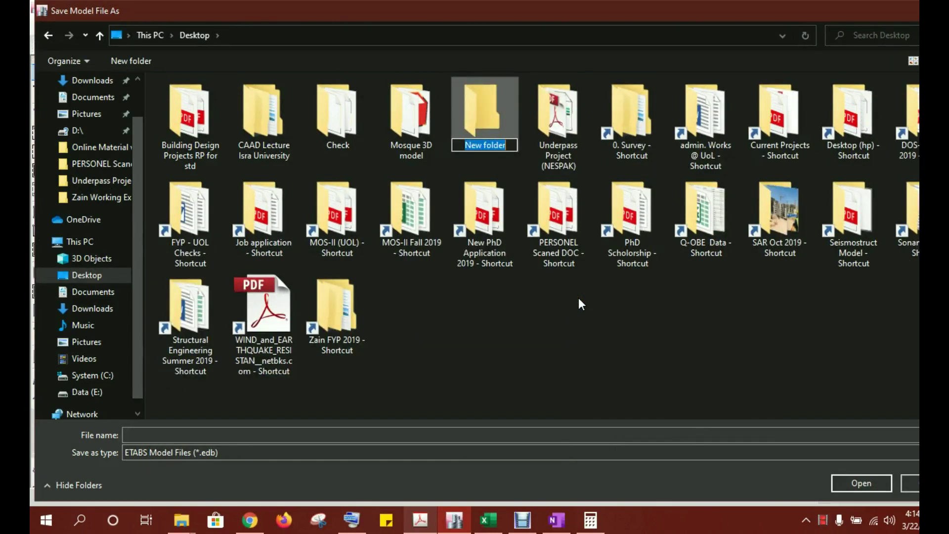
pyautogui.write('Sei')
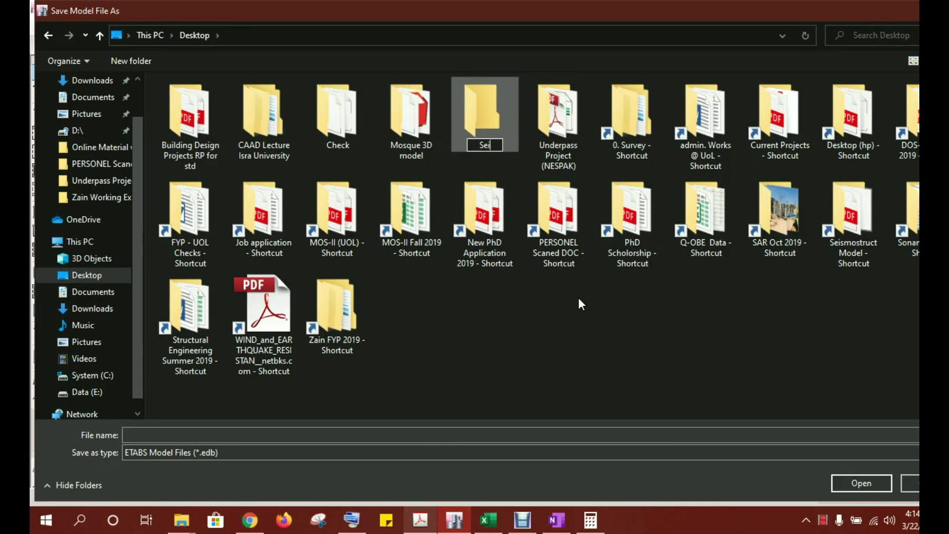
pyautogui.write('smic Analysis B')
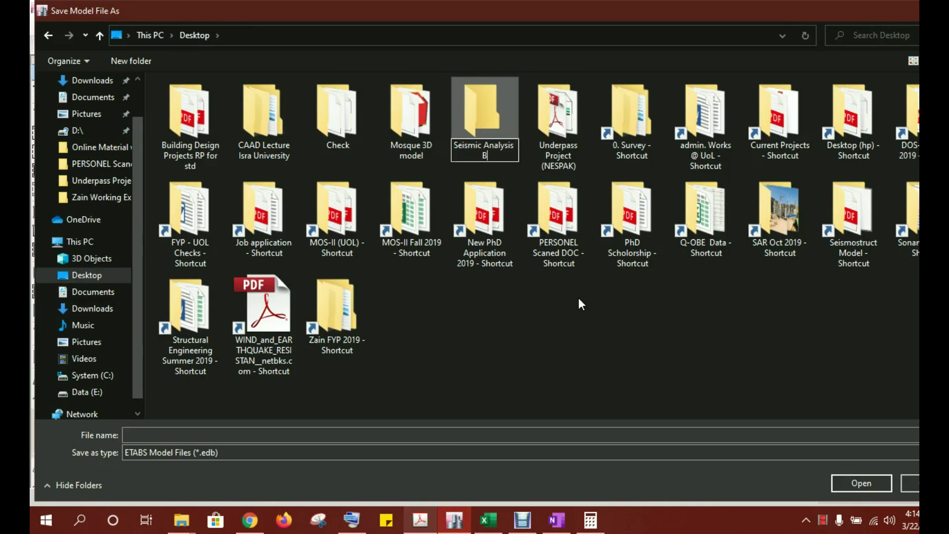
pyautogui.write('uilding Frame')
pyautogui.press('Return')
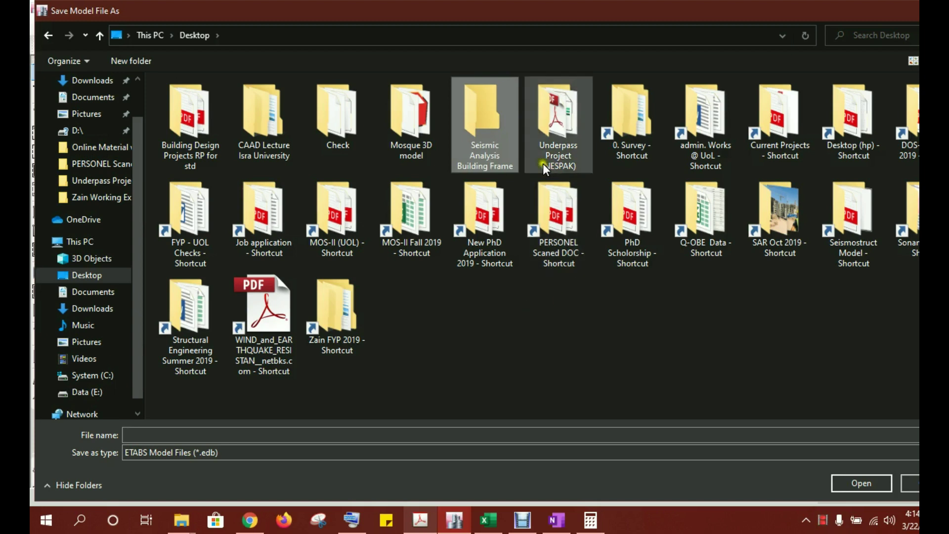
# Save the model as Building Check inside the Seismic Analysis Building Frame folder
pyautogui.doubleClick(490, 135)
pyautogui.click(287, 433)
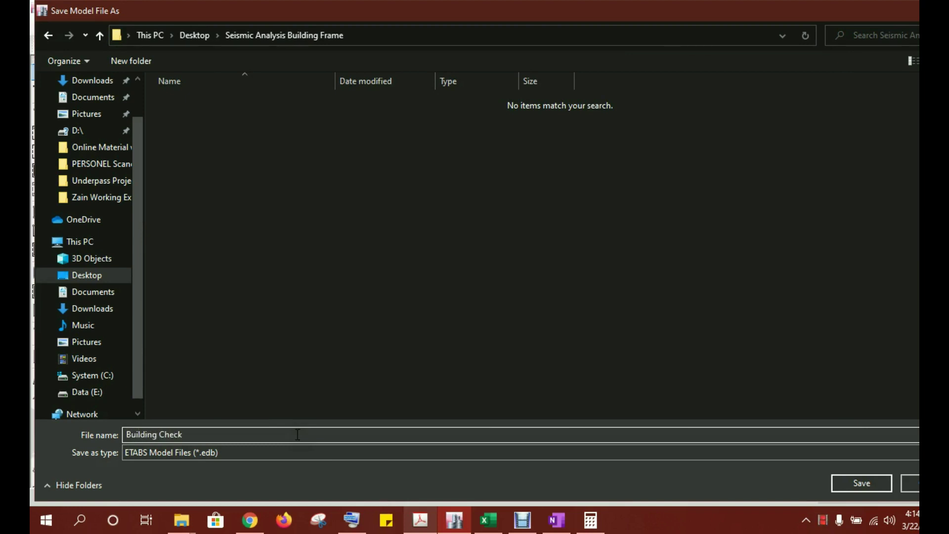
pyautogui.press('Return')
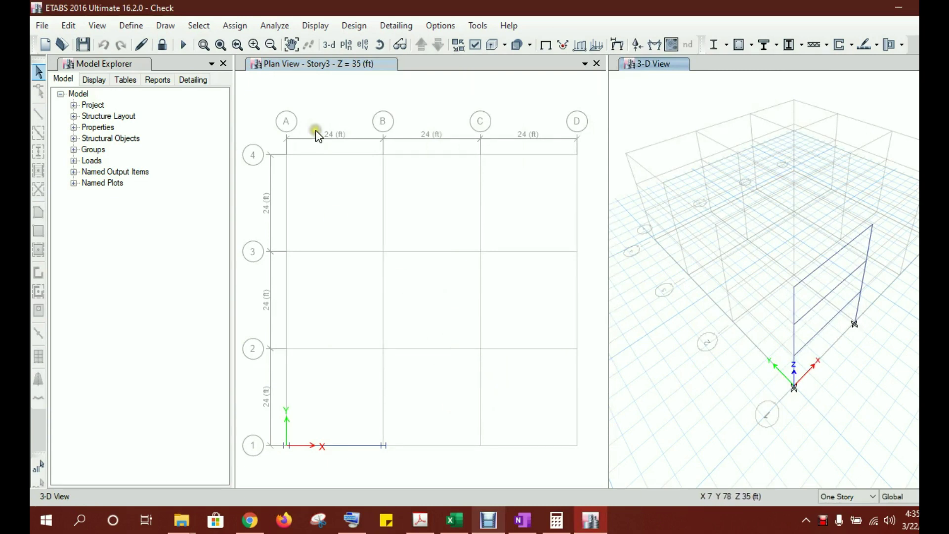
# Display the Base Reactions table from the analysis results
pyautogui.click(315, 27)
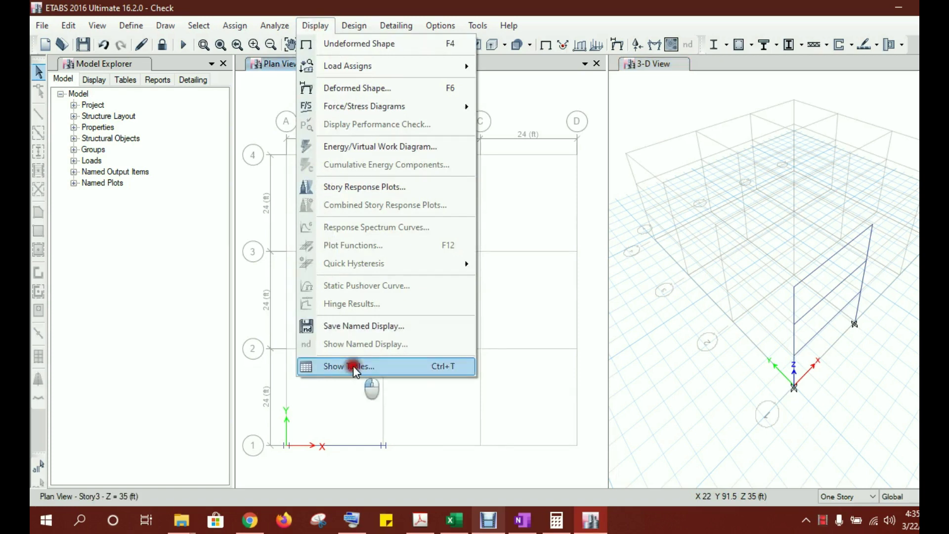
pyautogui.click(351, 365)
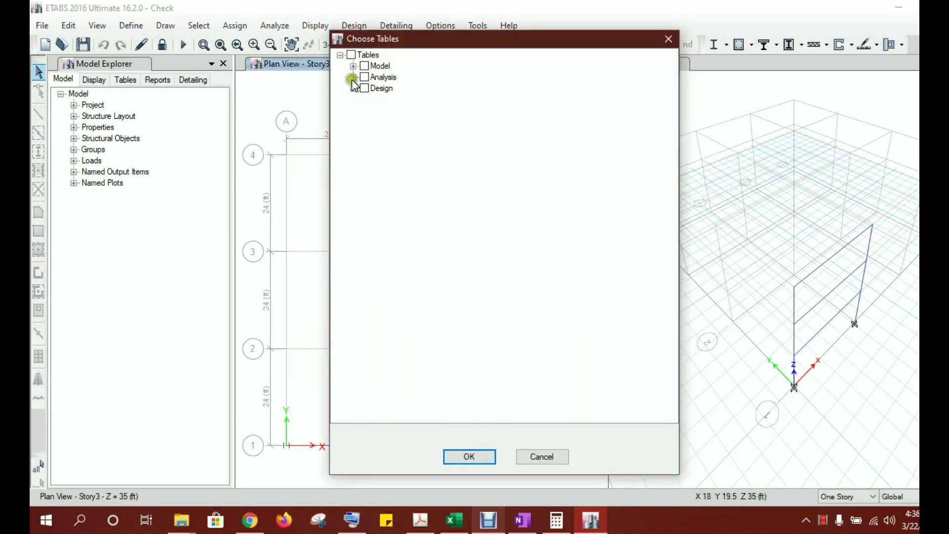
pyautogui.click(353, 78)
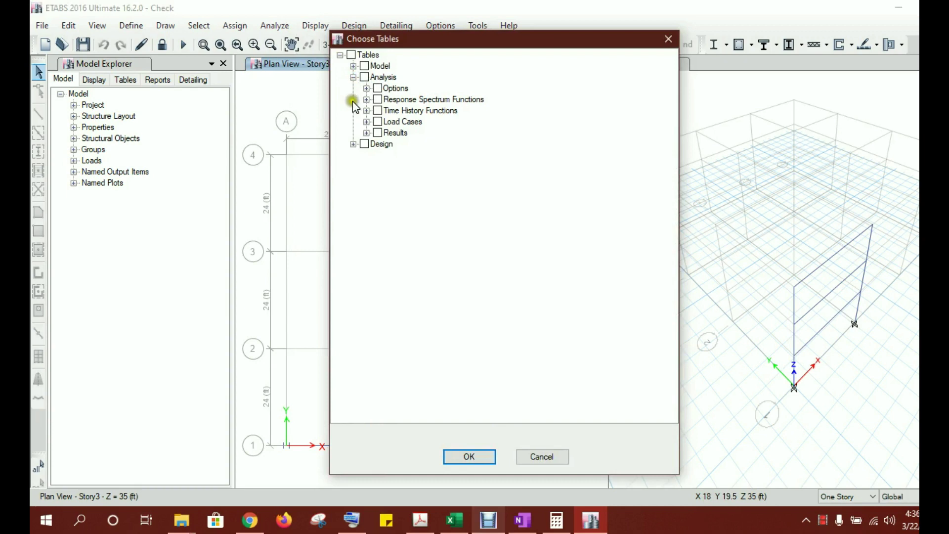
pyautogui.click(367, 132)
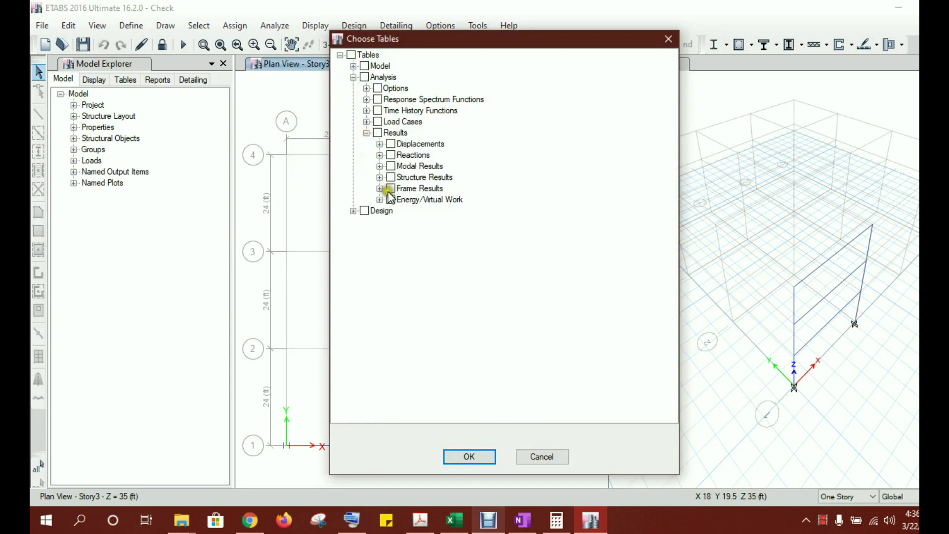
pyautogui.click(379, 155)
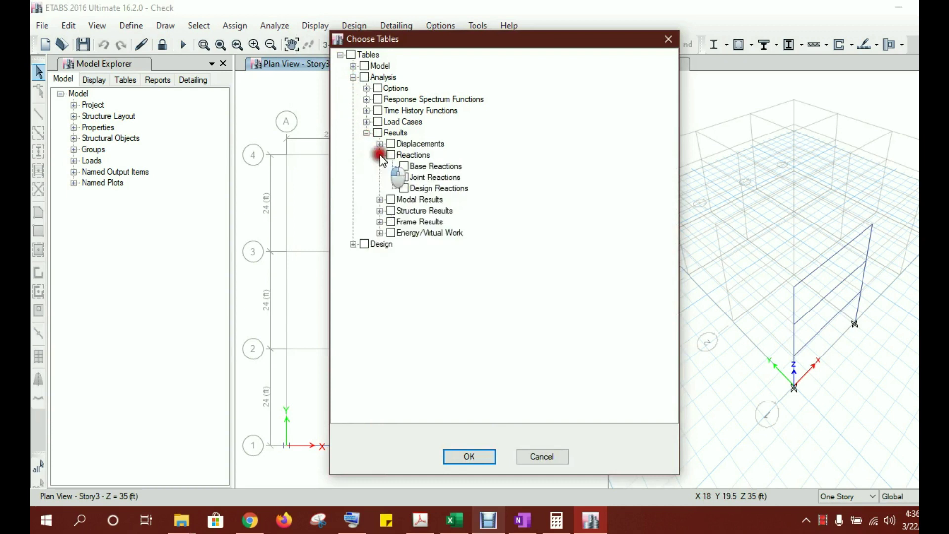
pyautogui.click(405, 166)
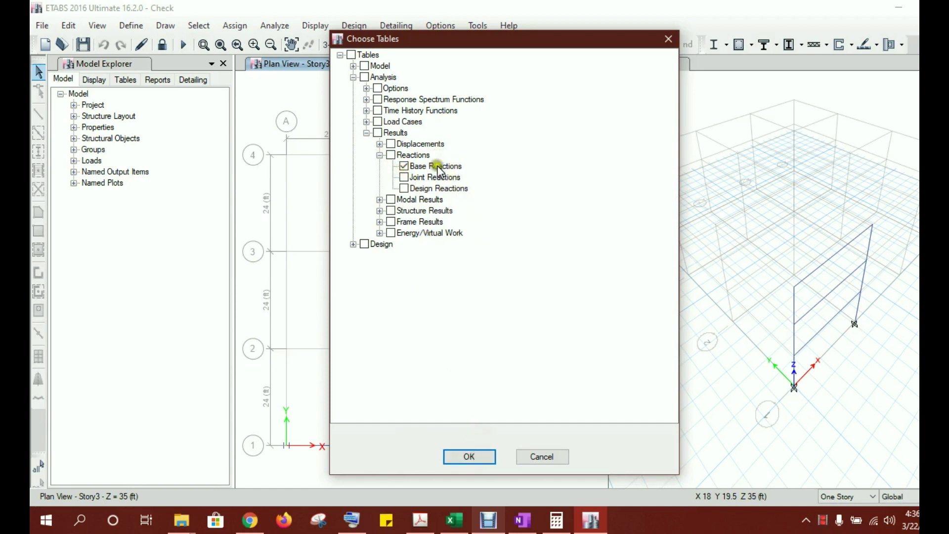
pyautogui.click(469, 458)
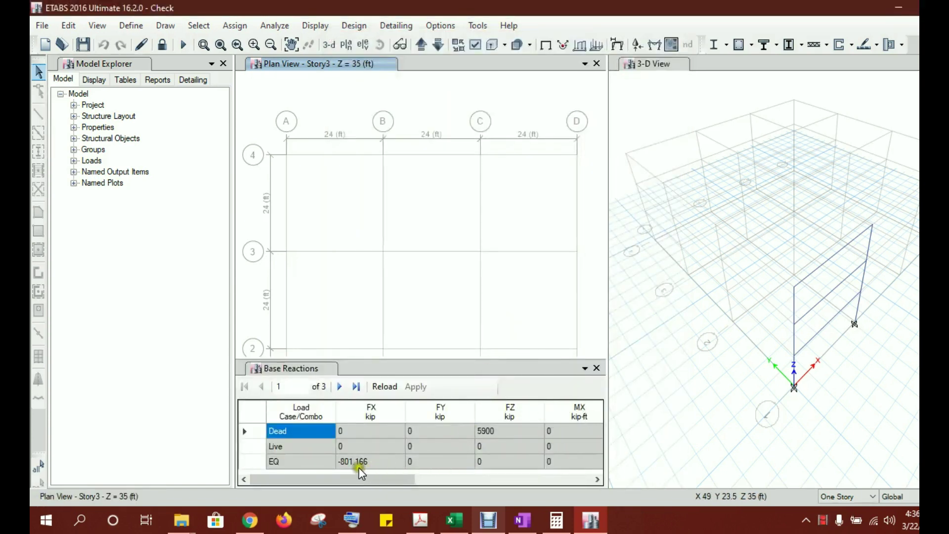
# Filter the Base Reactions table to the EQ load case and check its FX base shear
pyautogui.rightClick(305, 416)
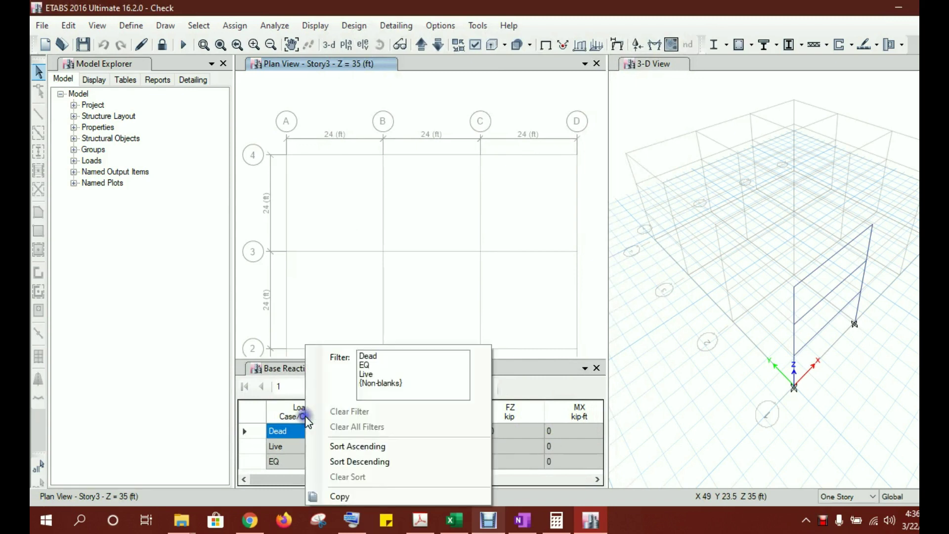
pyautogui.click(367, 364)
pyautogui.click(504, 464)
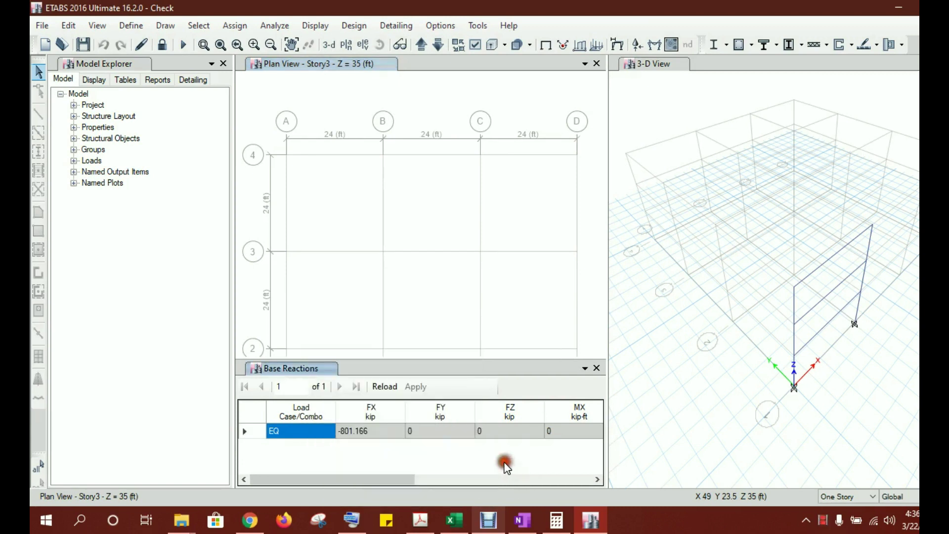
pyautogui.click(369, 414)
# Switch to the PDF, highlight the base shear V result for comparison, and return to ETABS
pyautogui.click(421, 519)
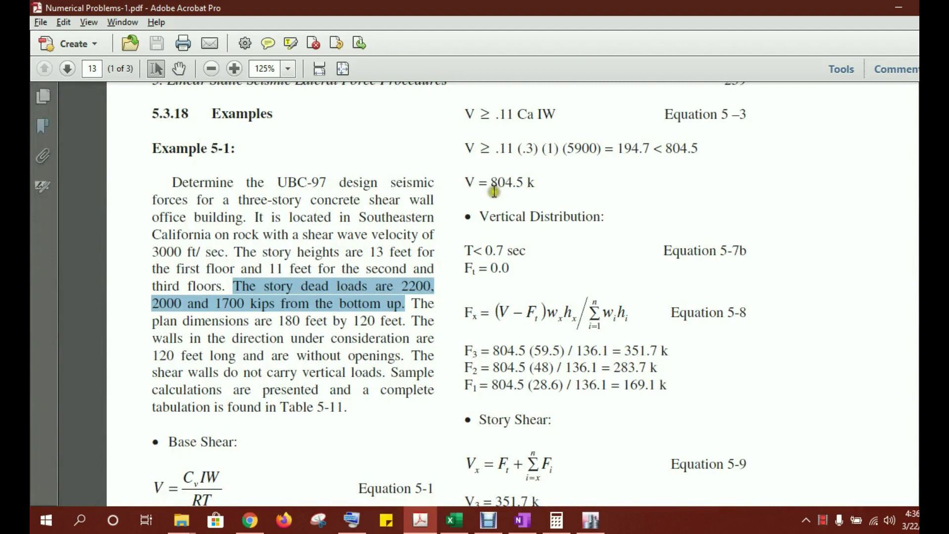
pyautogui.moveTo(465, 182); pyautogui.dragTo(544, 181)
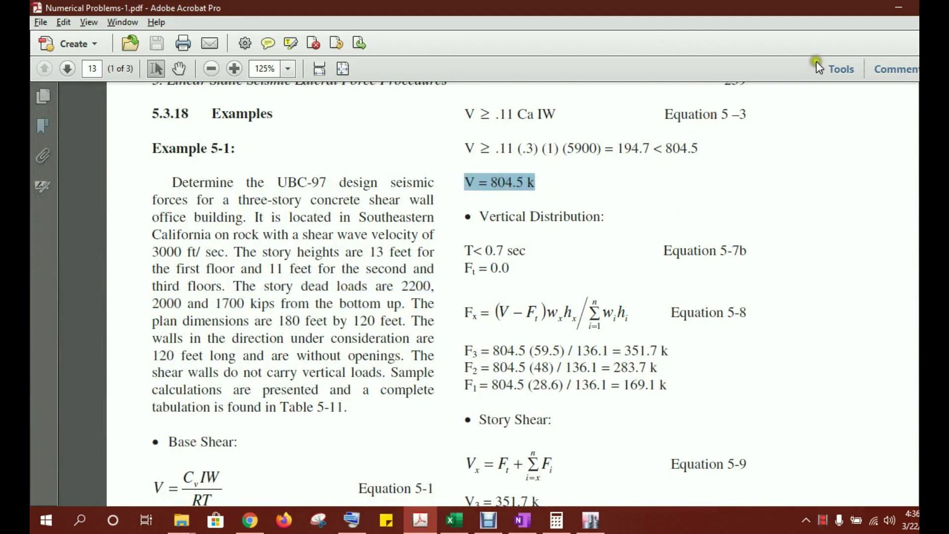
pyautogui.click(897, 6)
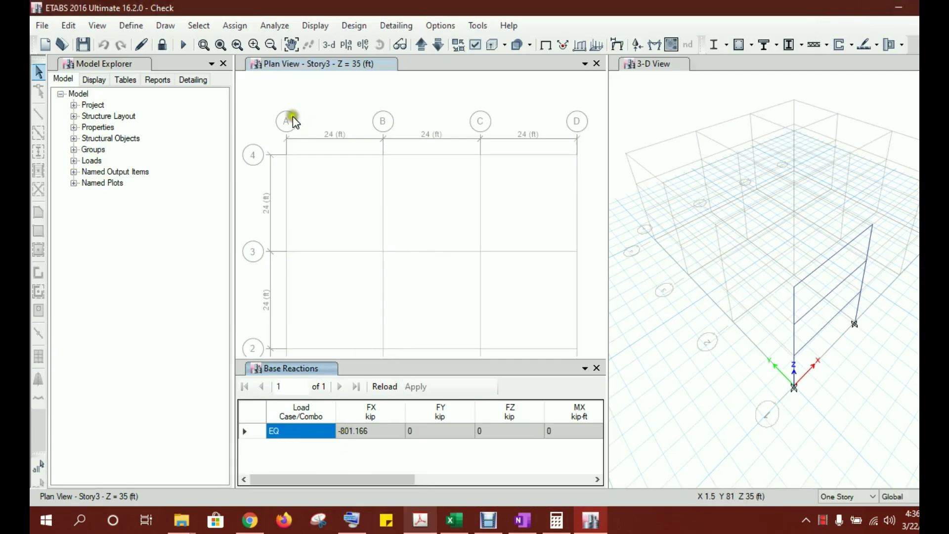
# Show the story response plot and enlarge its pane and property columns so the settings are readable
pyautogui.click(315, 27)
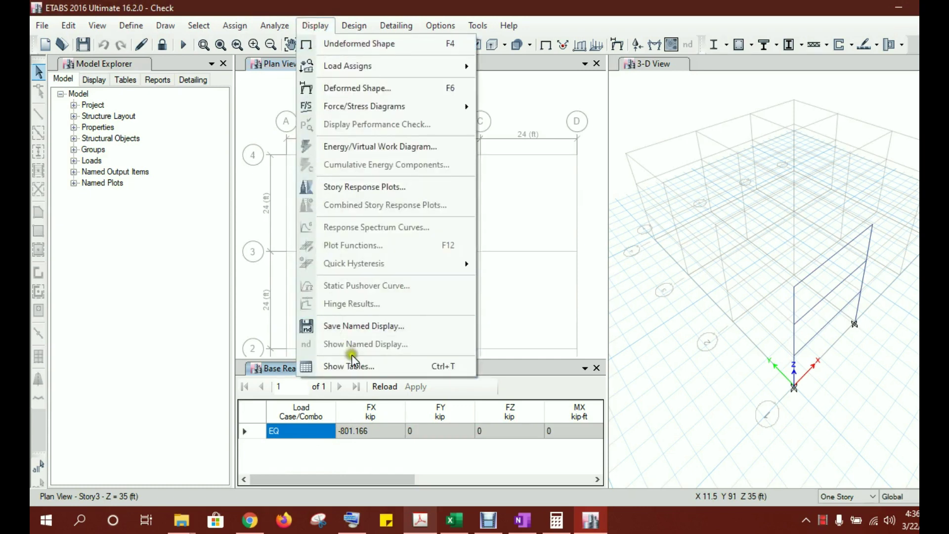
pyautogui.click(366, 187)
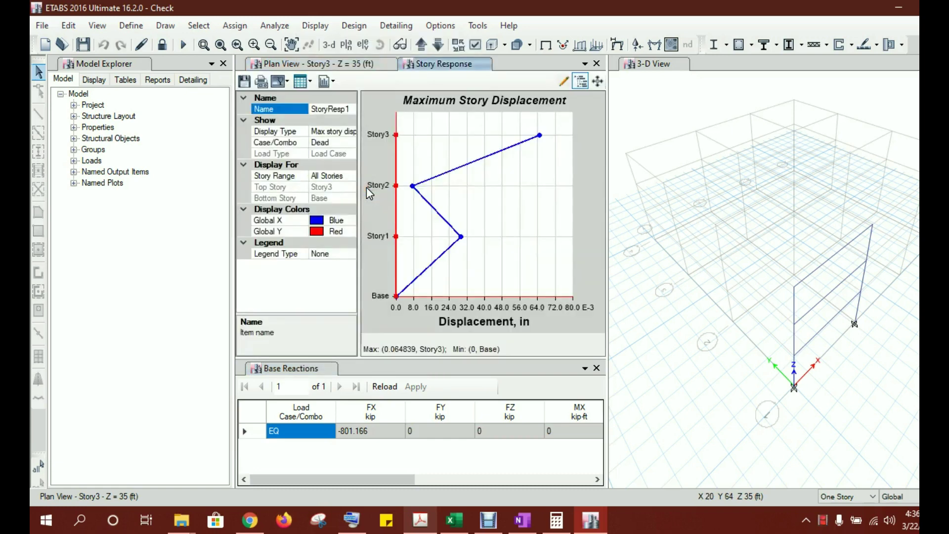
pyautogui.moveTo(608, 159); pyautogui.dragTo(692, 158)
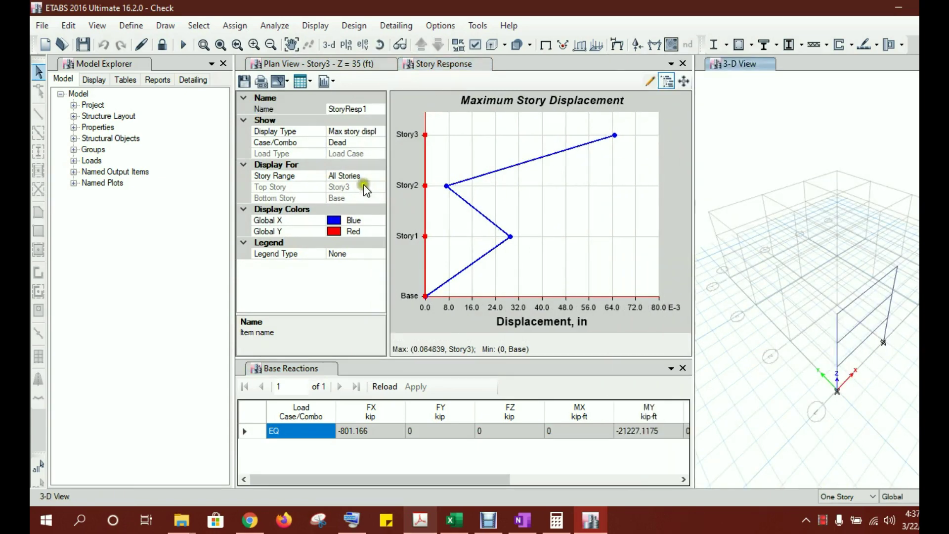
pyautogui.moveTo(388, 178); pyautogui.dragTo(437, 184)
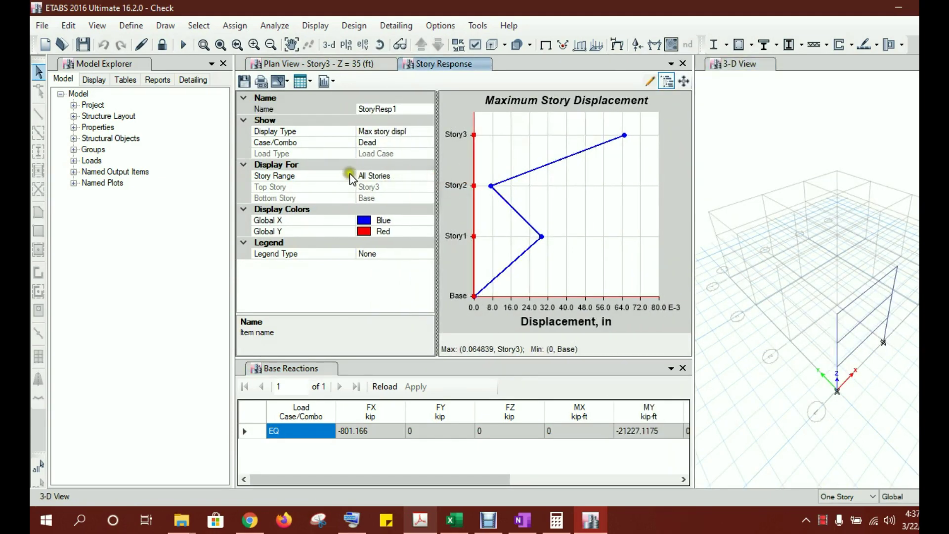
pyautogui.click(338, 178)
pyautogui.moveTo(338, 178); pyautogui.dragTo(320, 179)
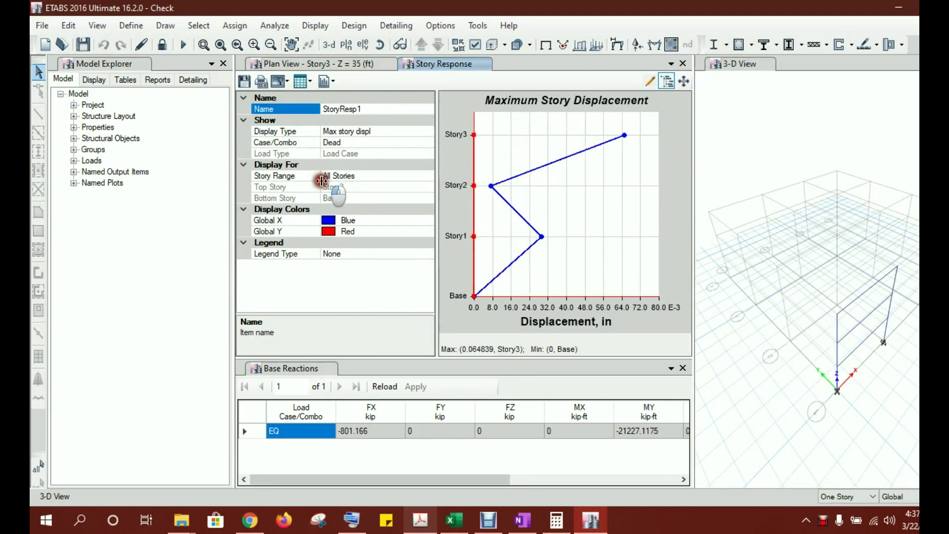
# Set the story response display type to Auto lateral loads to stories and output its values as a formatted table
pyautogui.click(398, 132)
pyautogui.click(428, 132)
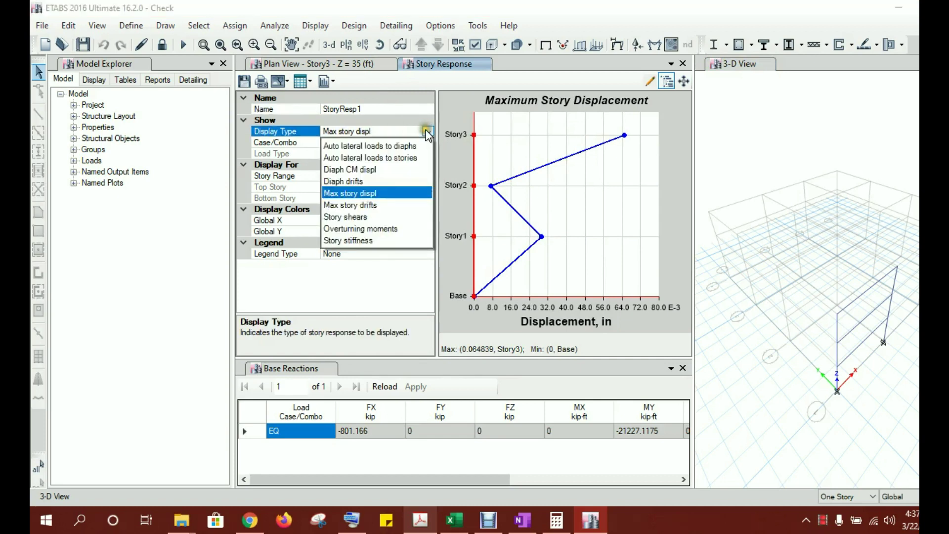
pyautogui.click(409, 159)
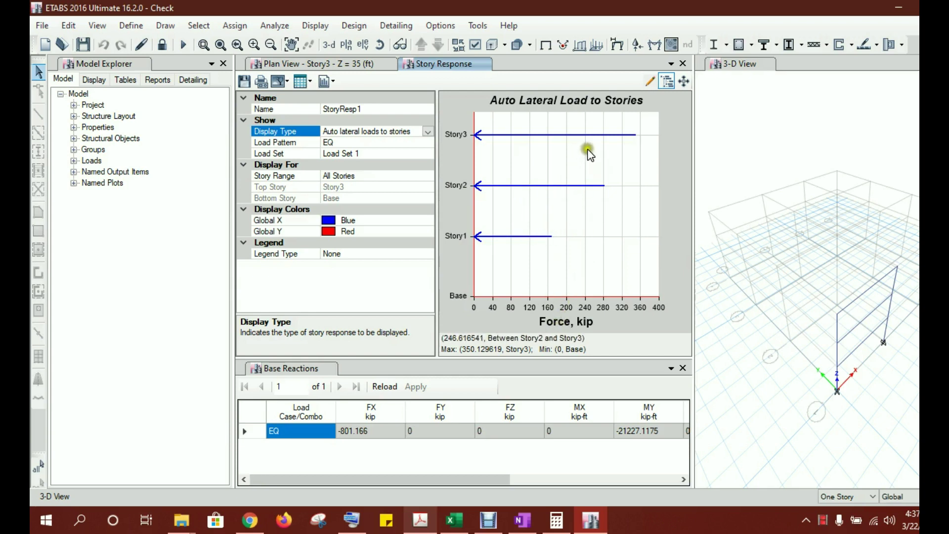
pyautogui.click(309, 83)
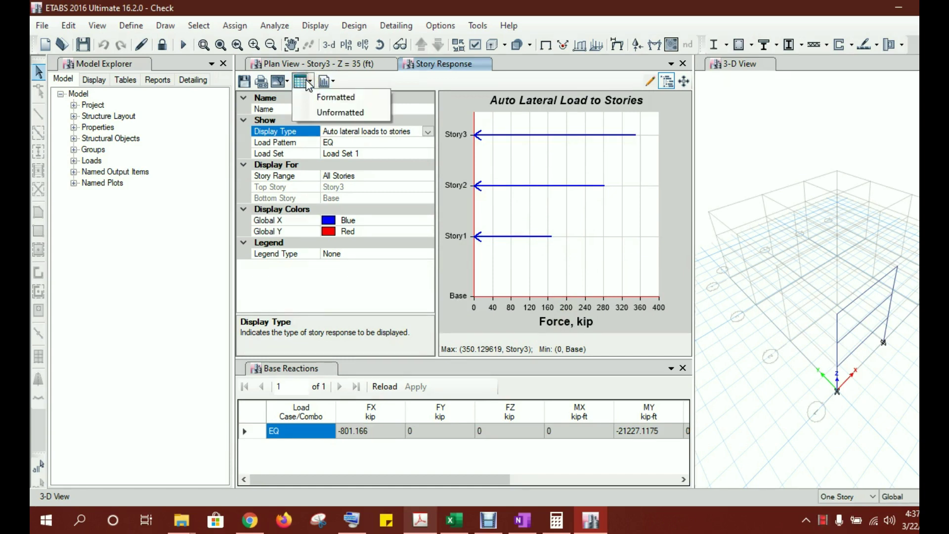
pyautogui.click(325, 101)
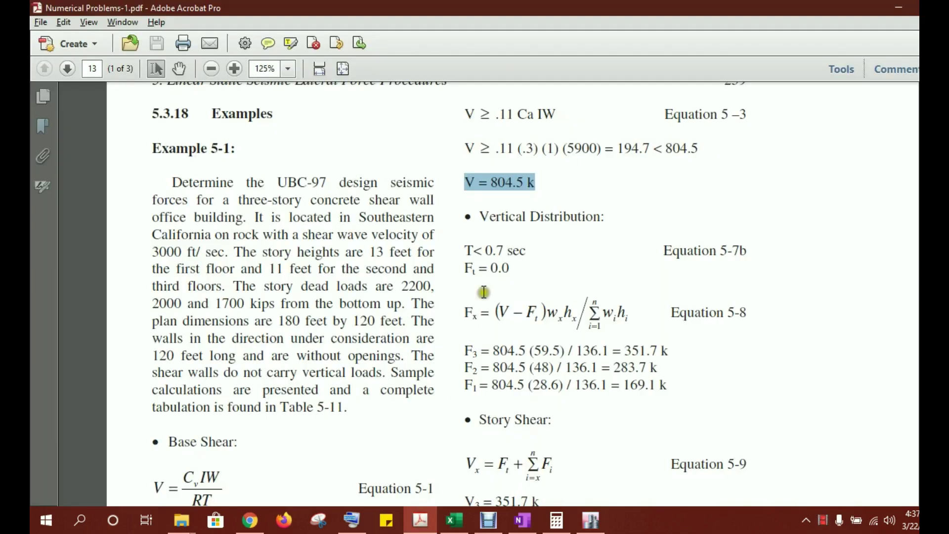
# Find the vertical distribution in the PDF example and highlight the third-story force F3 calculation for comparison
pyautogui.scroll(-5, 517, 229)
pyautogui.scroll(1, 523, 228)
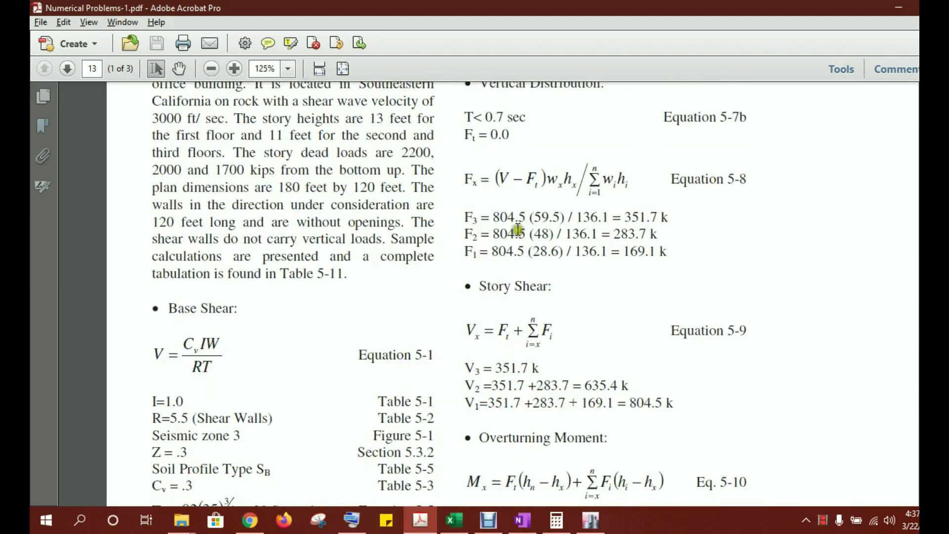
pyautogui.moveTo(467, 219); pyautogui.dragTo(658, 217)
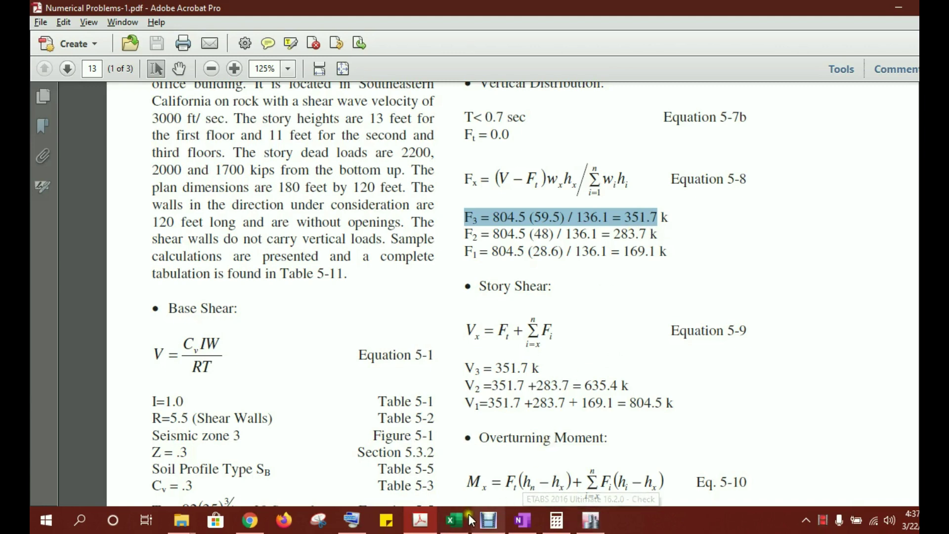
# Compare the ETABS story lateral forces with the F3, F2 and F1 results in the PDF, and close the story response table
pyautogui.click(591, 520)
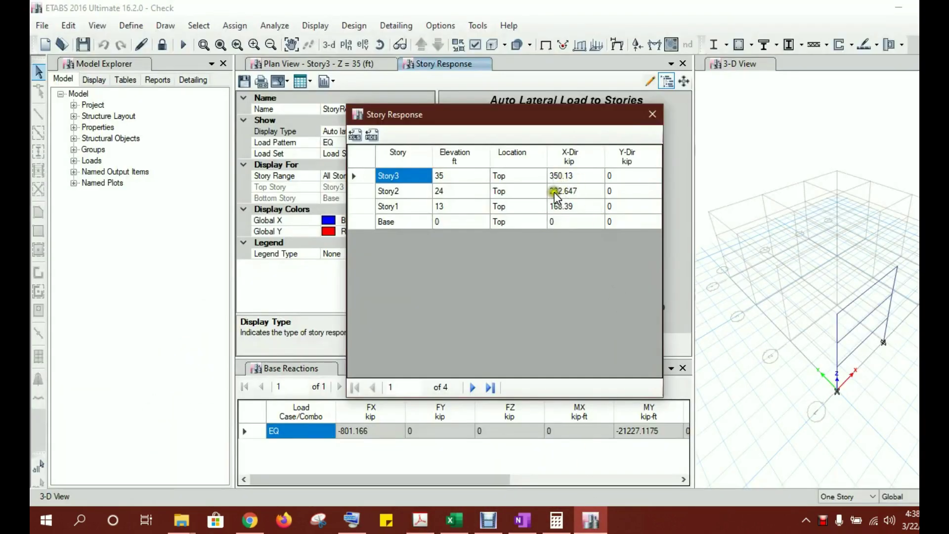
pyautogui.click(420, 520)
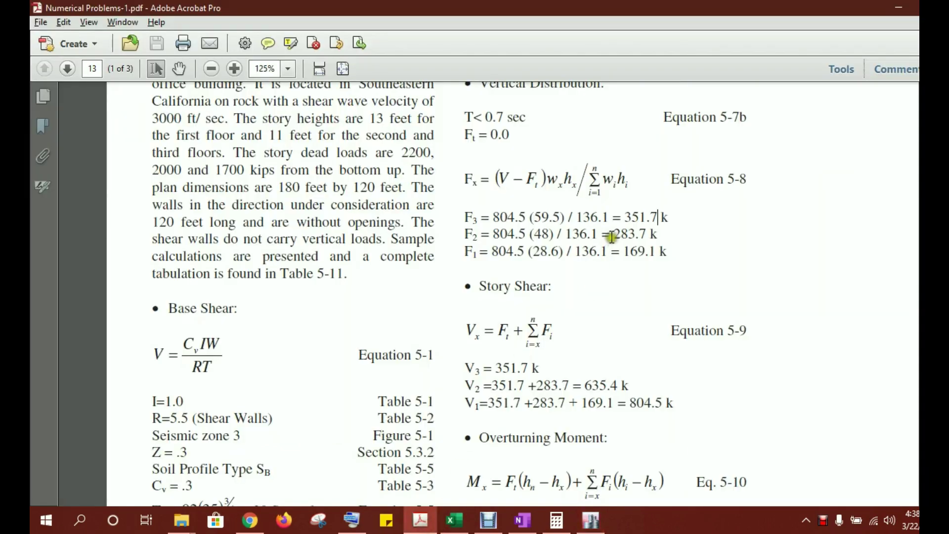
pyautogui.click(658, 217)
pyautogui.click(893, 4)
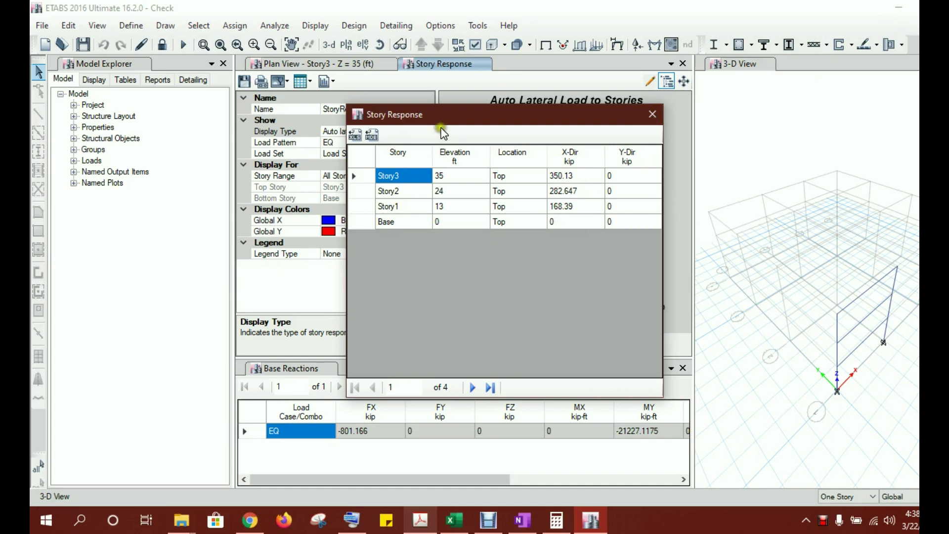
pyautogui.click(654, 115)
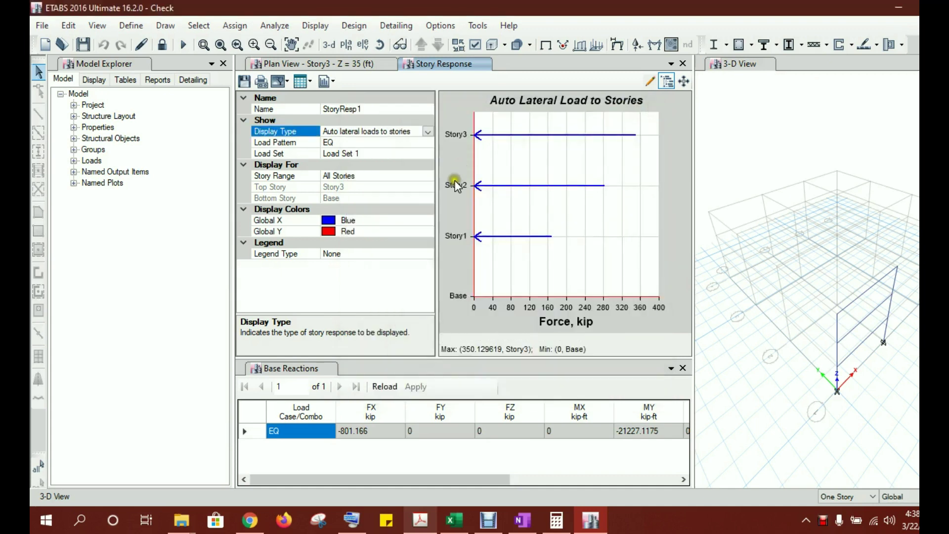
# Set the story response to Story shears for load case EQ and output its values as a formatted table placed beside the plot
pyautogui.click(428, 132)
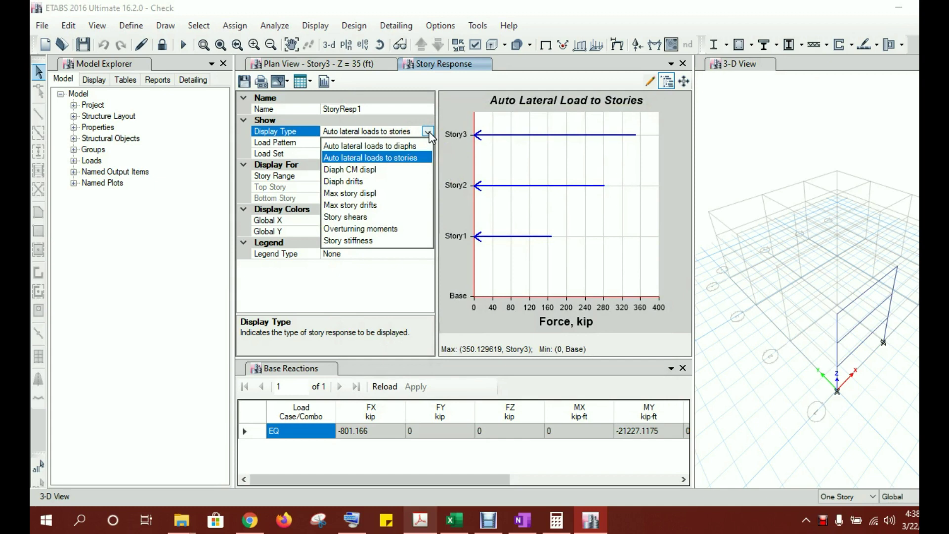
pyautogui.click(359, 217)
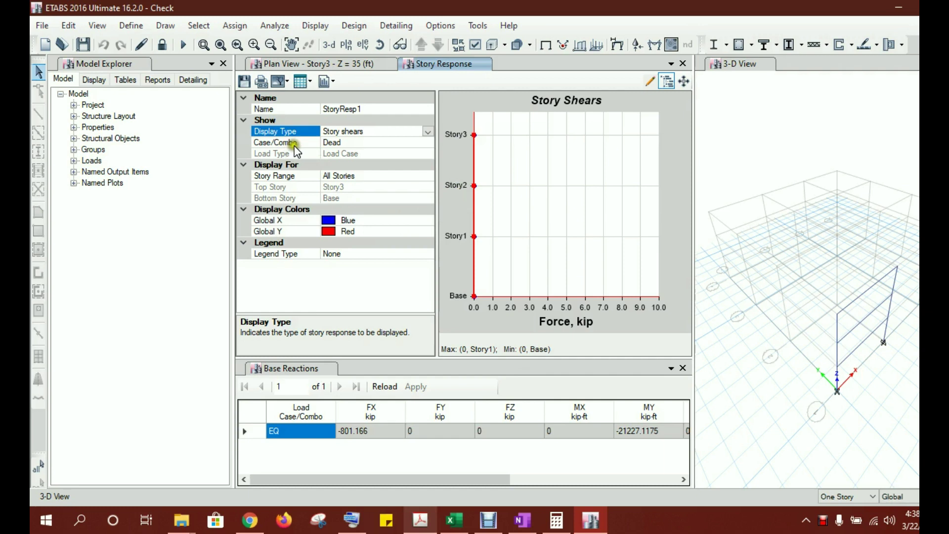
pyautogui.click(386, 142)
pyautogui.click(428, 142)
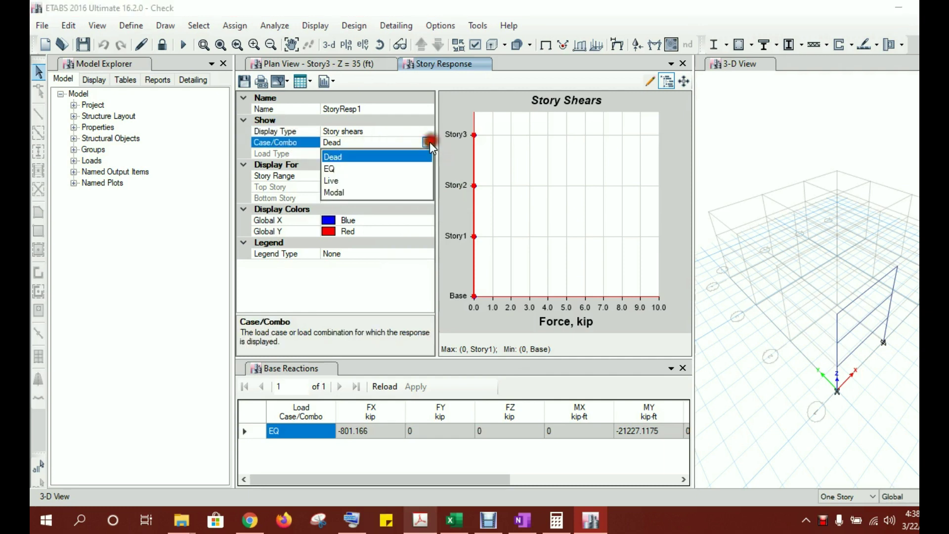
pyautogui.click(369, 169)
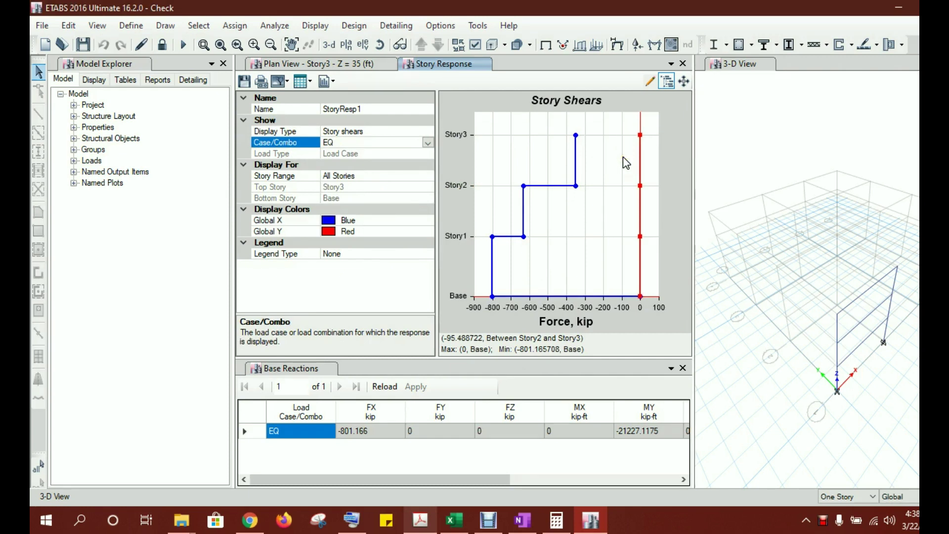
pyautogui.click(302, 85)
pyautogui.click(319, 95)
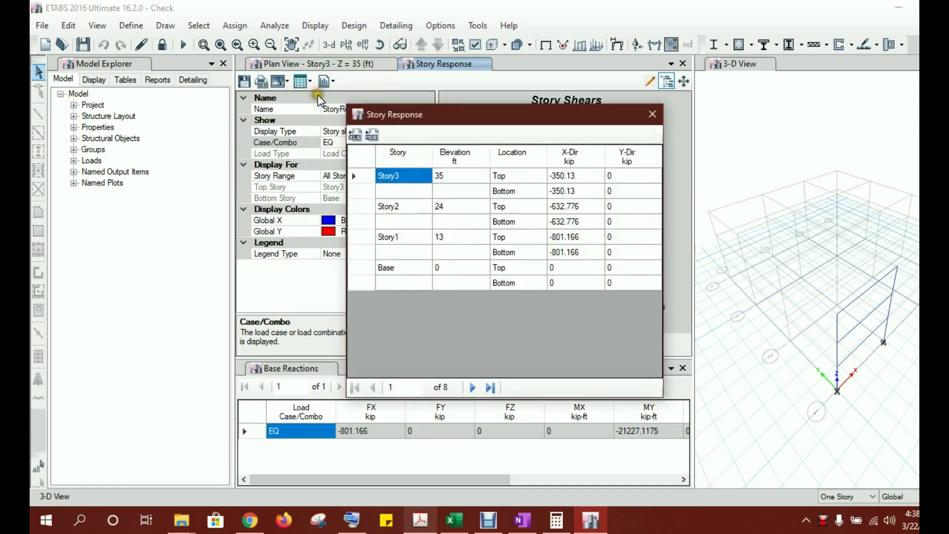
pyautogui.moveTo(502, 128); pyautogui.dragTo(302, 101)
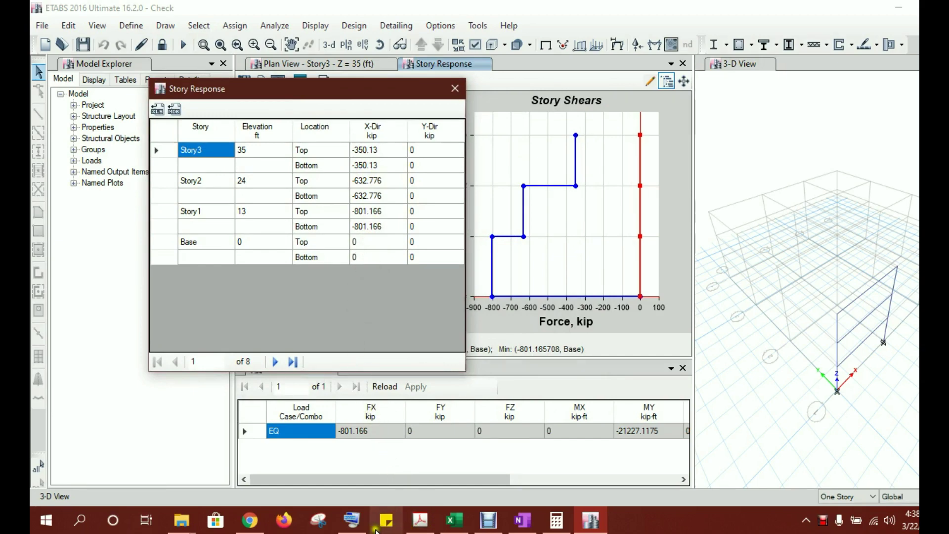
# Highlight the V2 and V1 story shear calculations in the PDF for comparison, return to ETABS, and close the story shear table
pyautogui.click(419, 521)
pyautogui.scroll(-1, 524, 366)
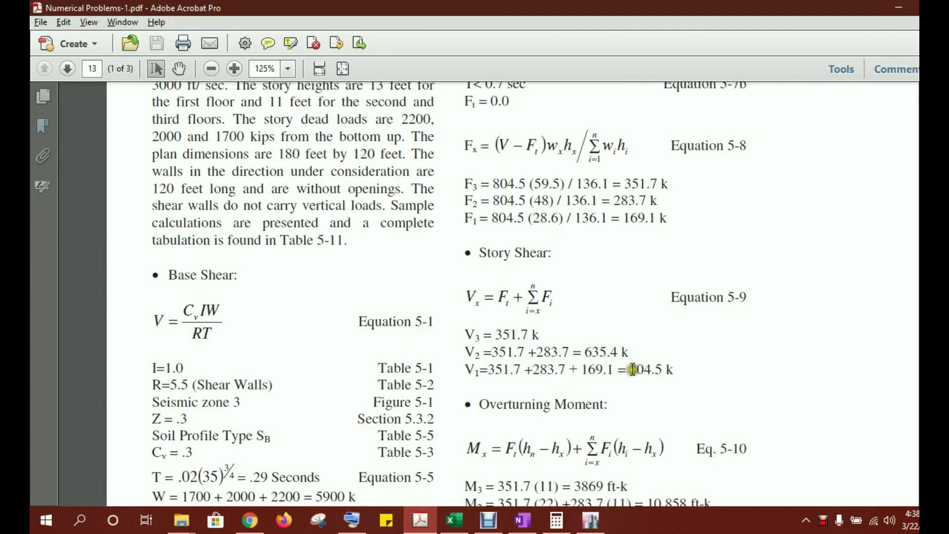
pyautogui.moveTo(673, 370); pyautogui.dragTo(462, 348)
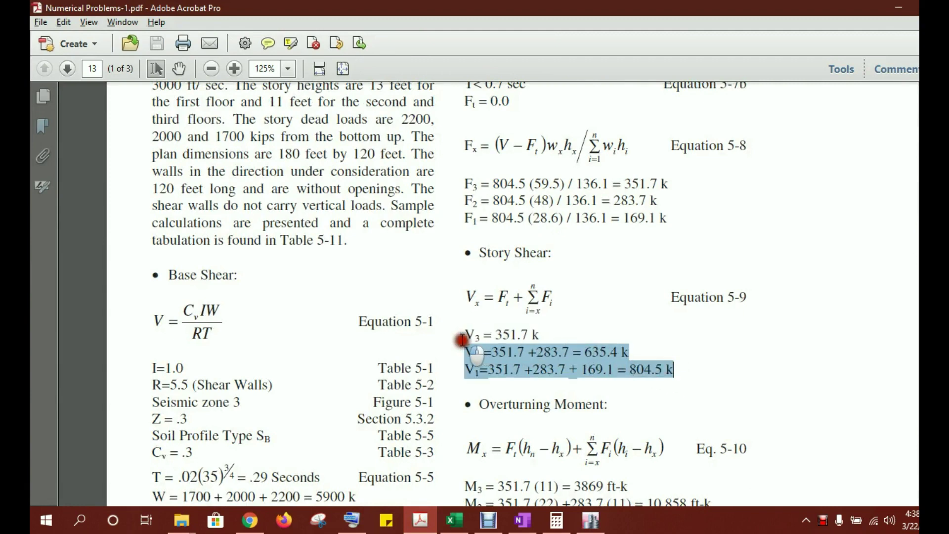
pyautogui.click(591, 520)
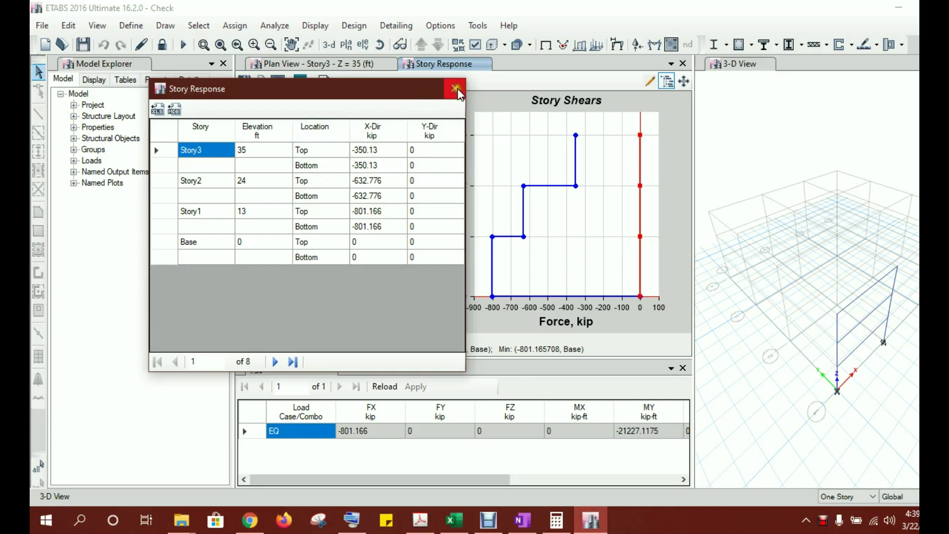
pyautogui.click(455, 89)
# Set the story response display type to Overturning moments and output its values as a formatted table moved clear of the plot
pyautogui.click(427, 132)
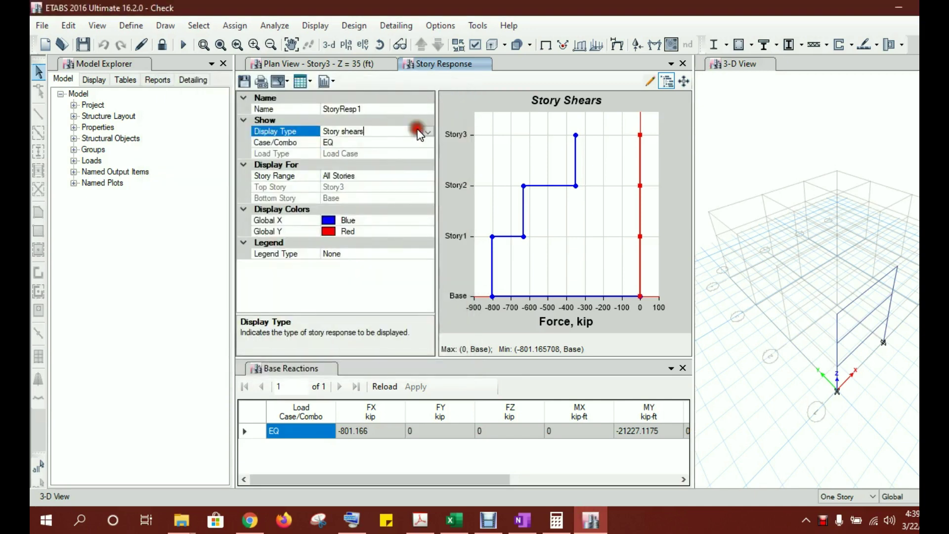
pyautogui.click(428, 133)
pyautogui.click(392, 229)
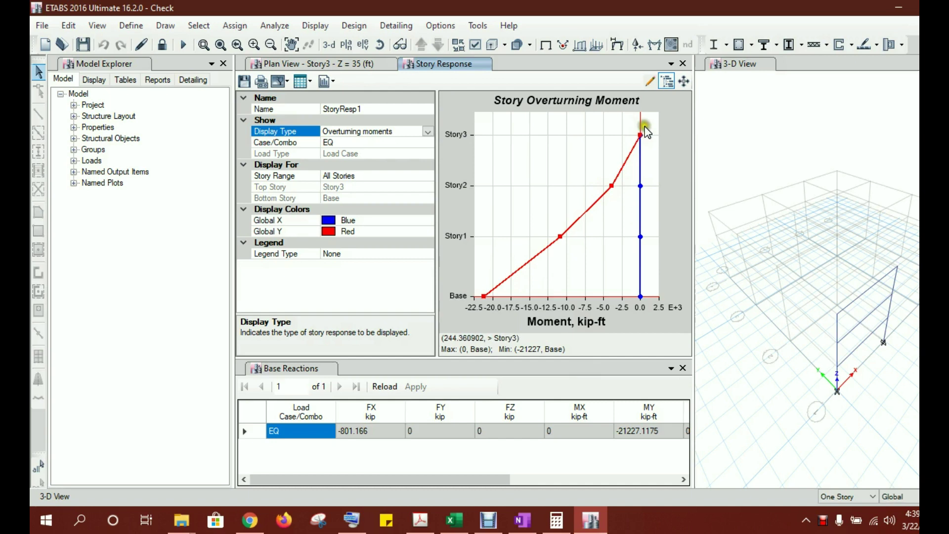
pyautogui.click(306, 83)
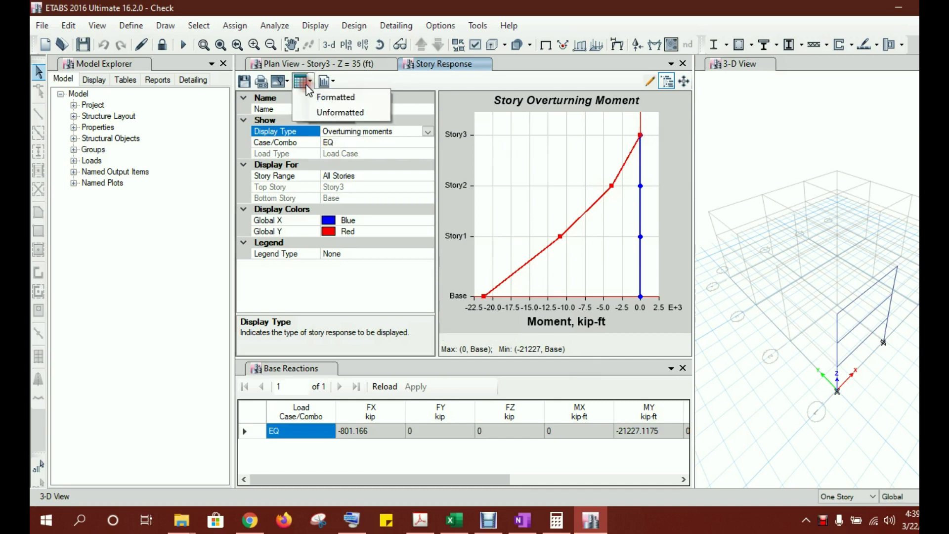
pyautogui.click(318, 97)
pyautogui.moveTo(438, 116); pyautogui.dragTo(257, 109)
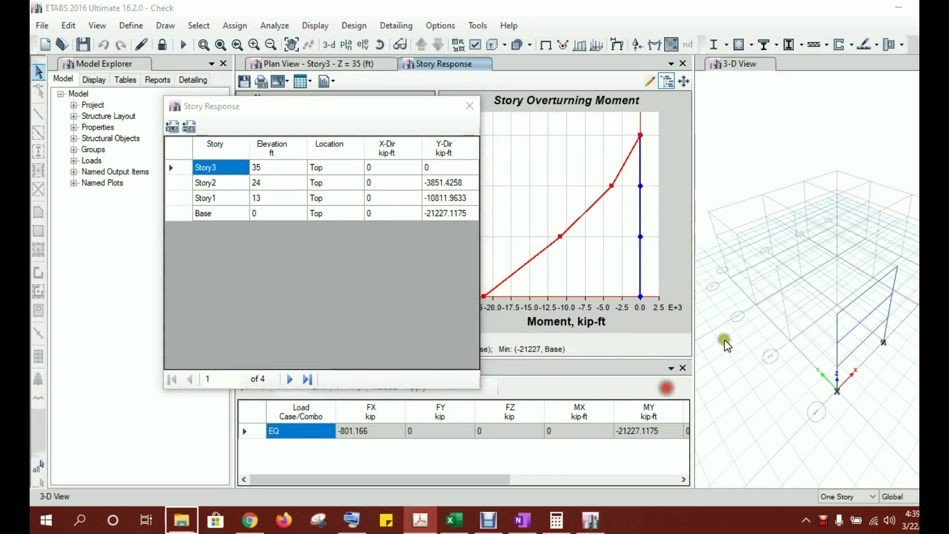
# Review the overturning moment calculations and Table 5-11 in the PDF, return to ETABS, and close the overturning moment table
pyautogui.click(428, 529)
pyautogui.scroll(-5, 618, 297)
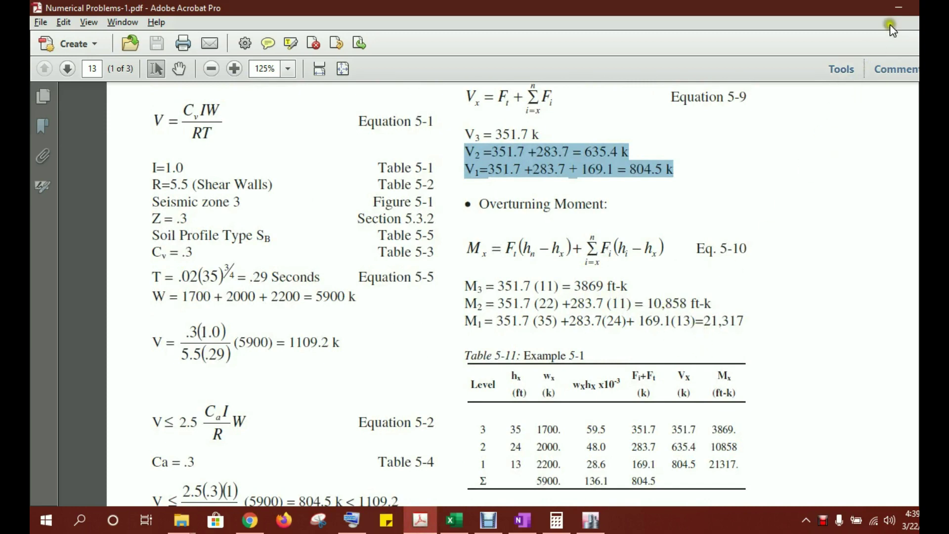
pyautogui.click(897, 7)
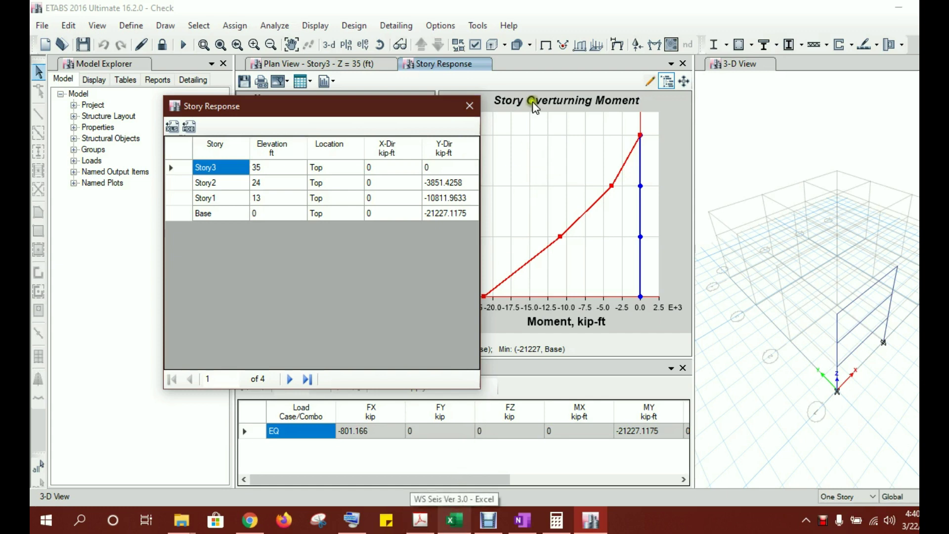
pyautogui.click(470, 106)
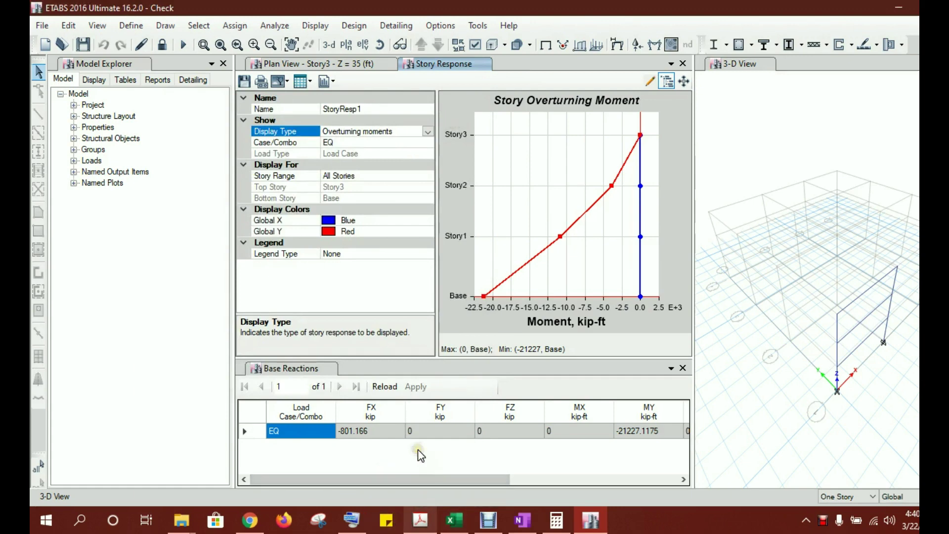
# Switch to the WS Seis Ver 3.0 workbook in Excel, select the building location value, and consult the Example 5-1 problem statement in the PDF
pyautogui.click(454, 519)
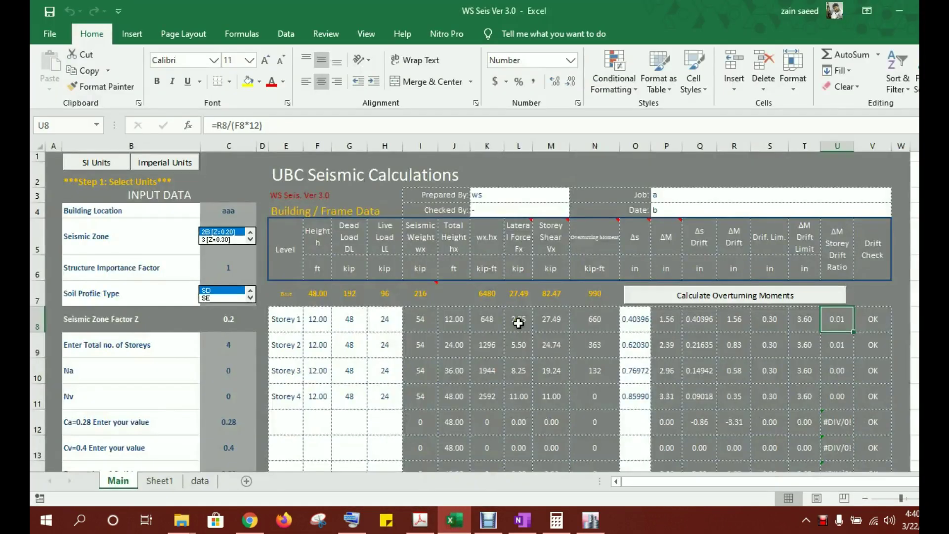
pyautogui.click(225, 211)
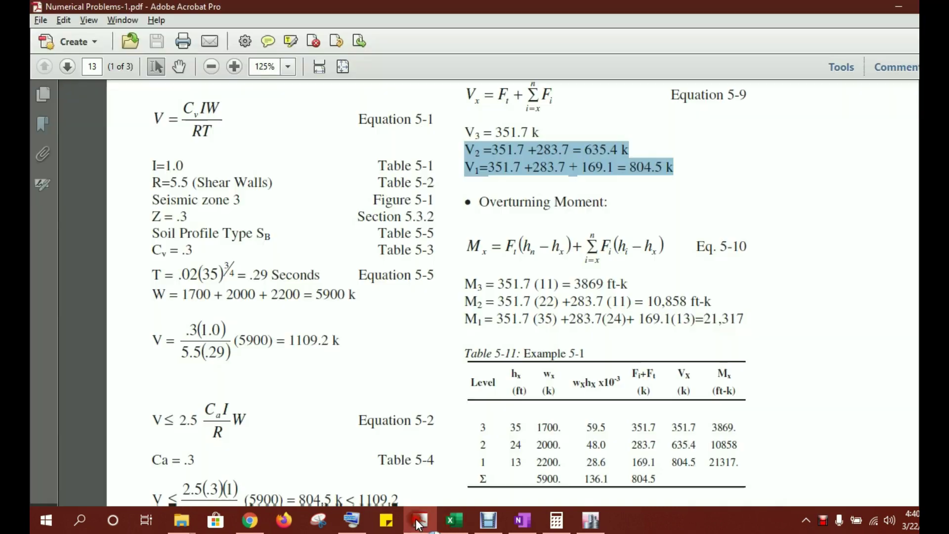
pyautogui.click(420, 520)
pyautogui.scroll(5, 256, 275)
pyautogui.scroll(3, 256, 275)
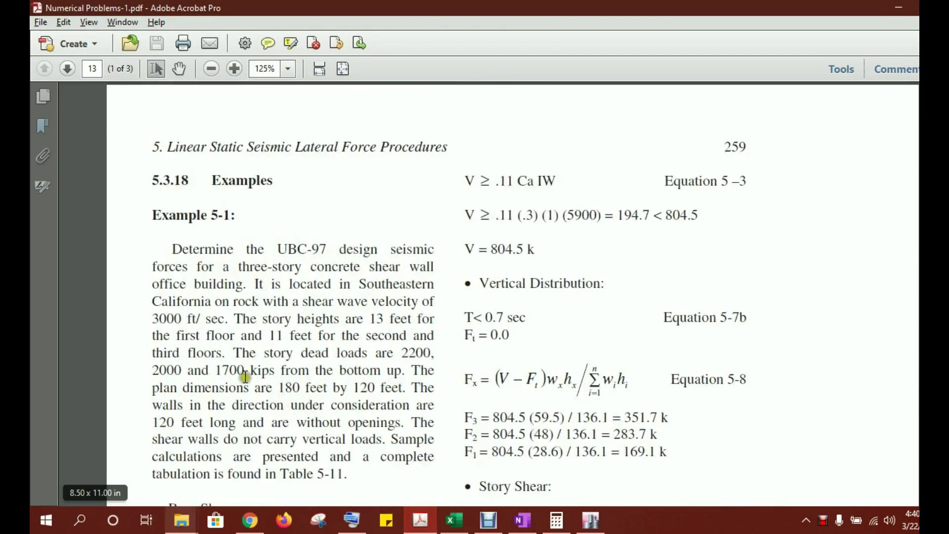
pyautogui.click(909, 7)
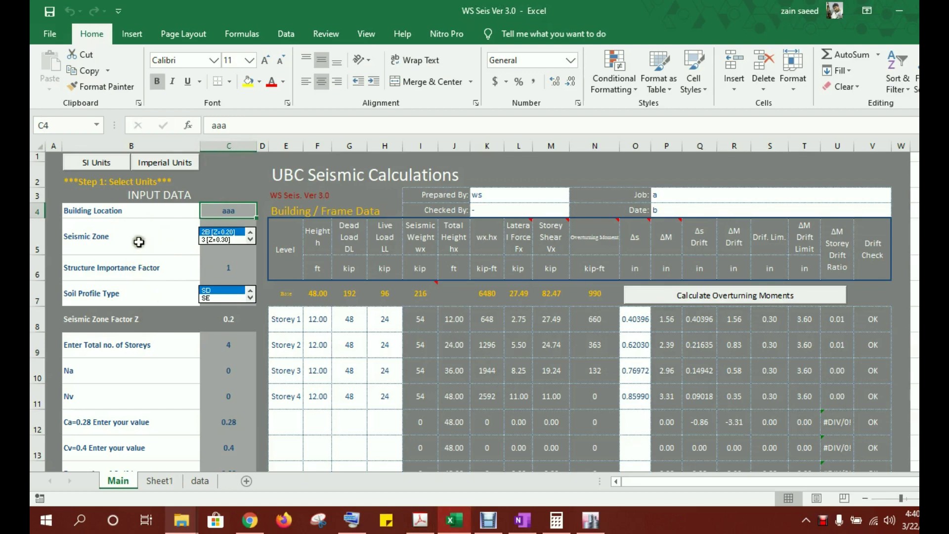
pyautogui.click(420, 521)
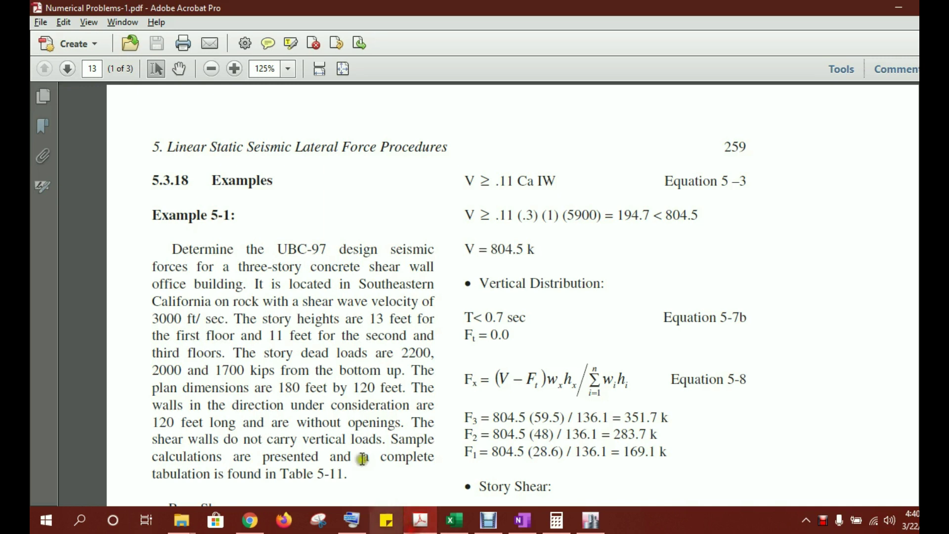